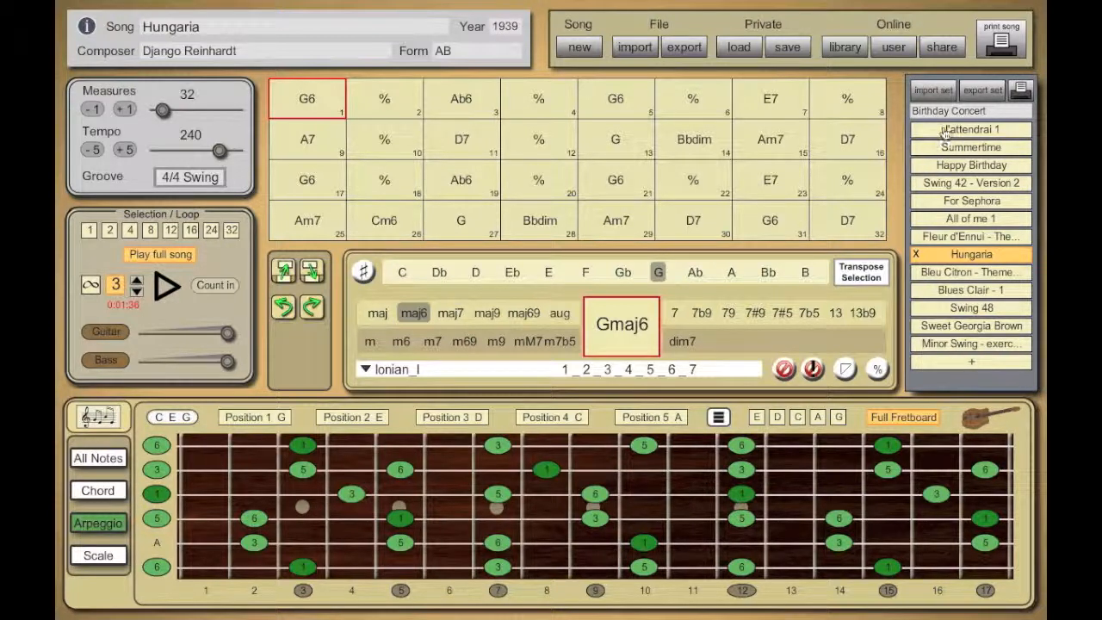
# Add two blank songs to the end of the Birthday Concert setlist
pyautogui.click(979, 365)
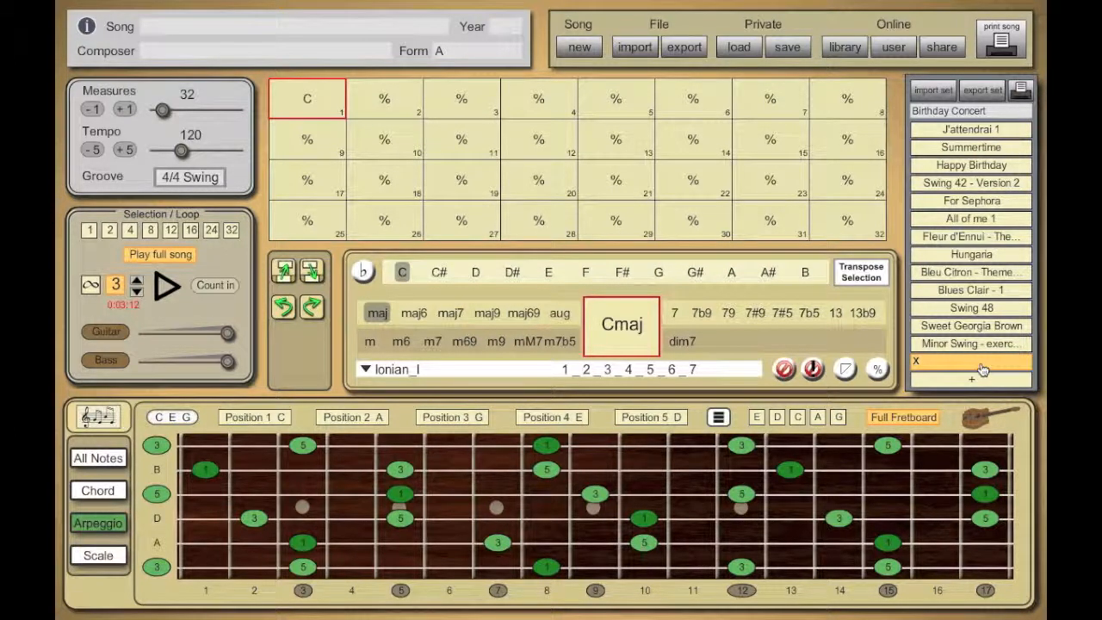
pyautogui.click(581, 49)
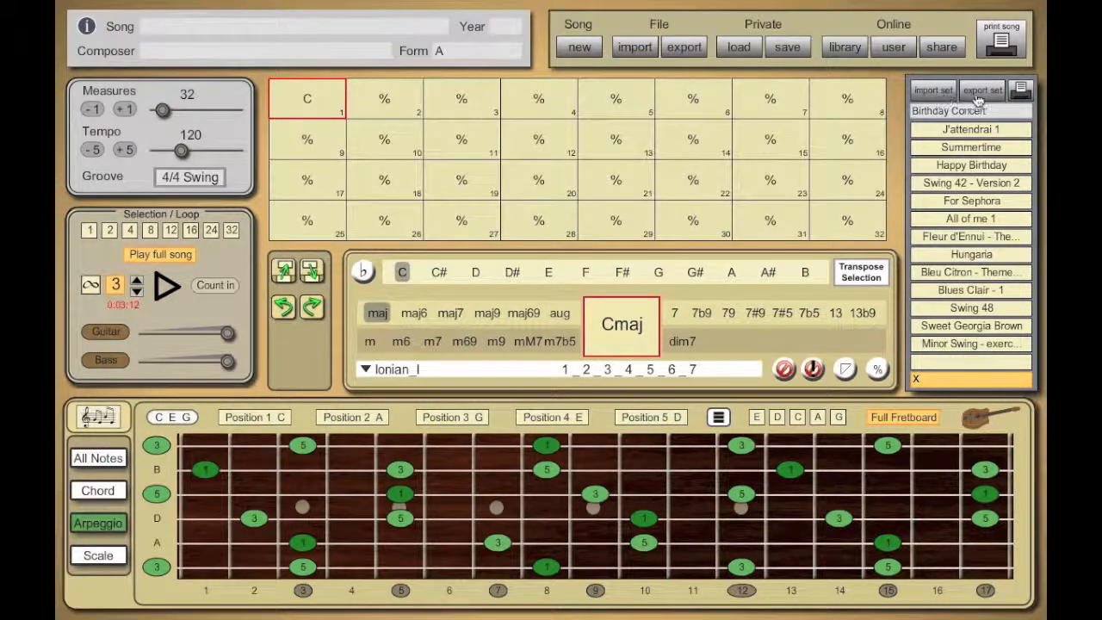
# Import the setlist file _Empty_Setlist.djs
pyautogui.click(935, 91)
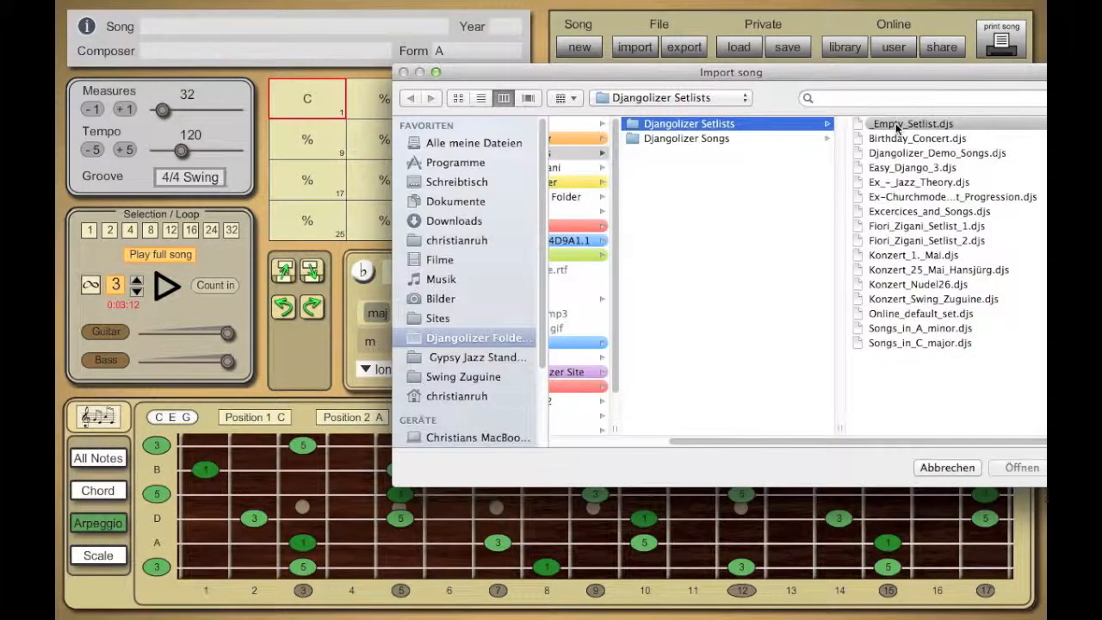
pyautogui.doubleClick(898, 128)
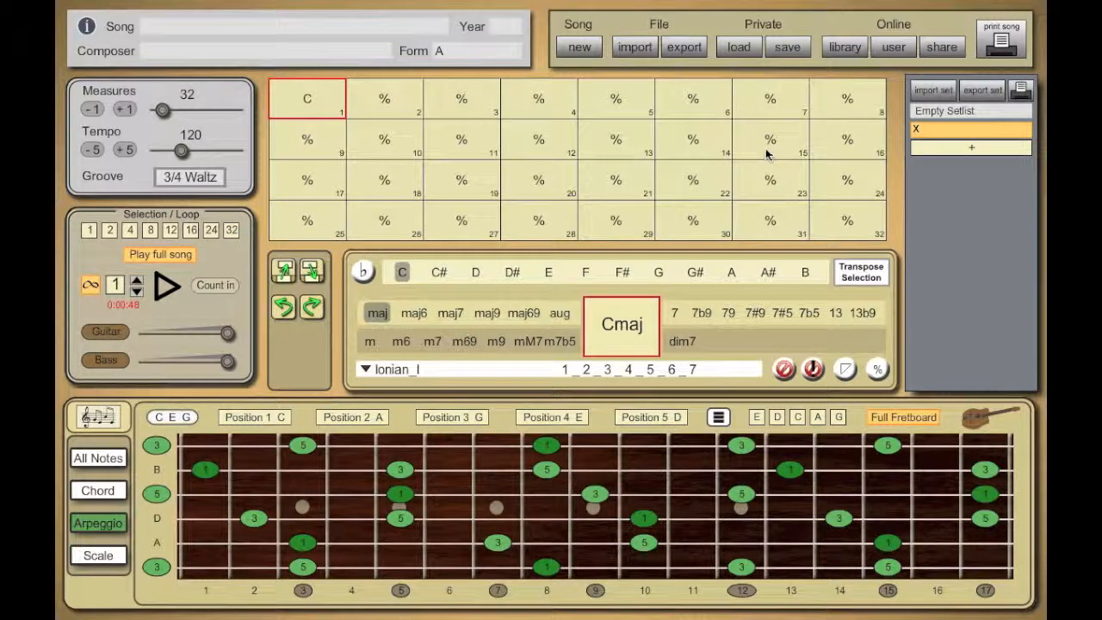
# Add Major and Dominant Modules (EN) from the online library to the setlist and close the library
pyautogui.click(847, 49)
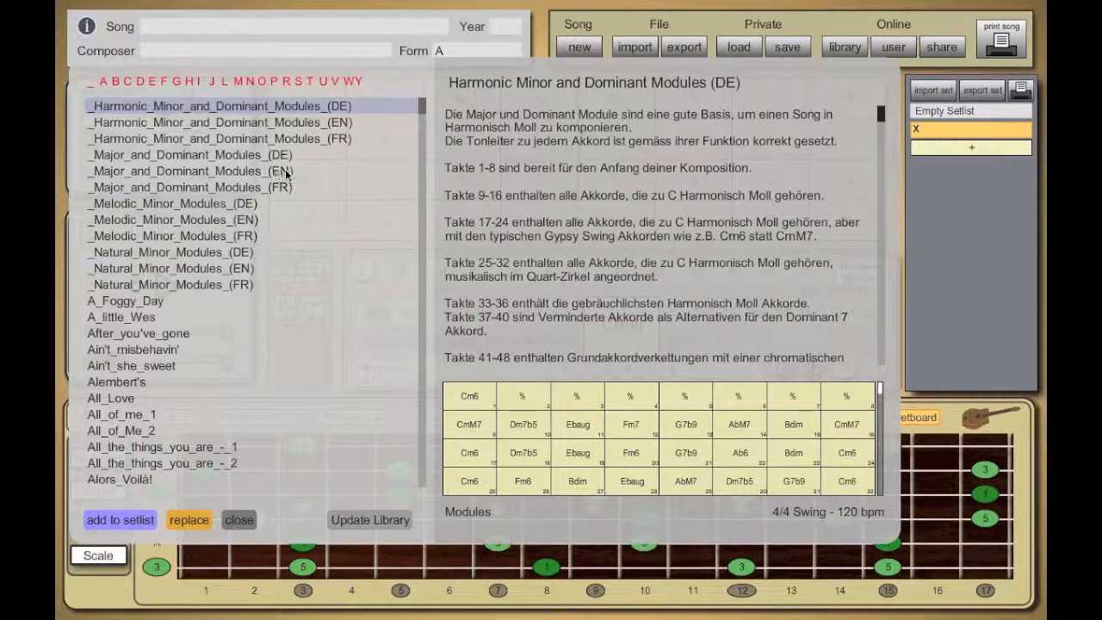
pyautogui.click(197, 173)
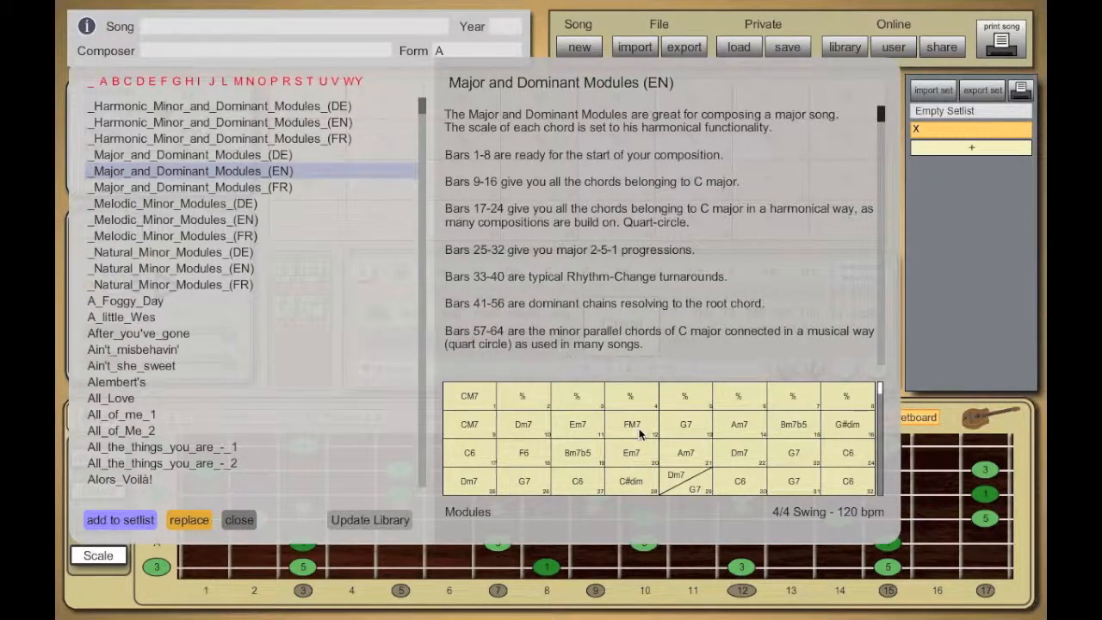
pyautogui.scroll(-2, 641, 433)
pyautogui.scroll(3, 642, 433)
pyautogui.click(120, 520)
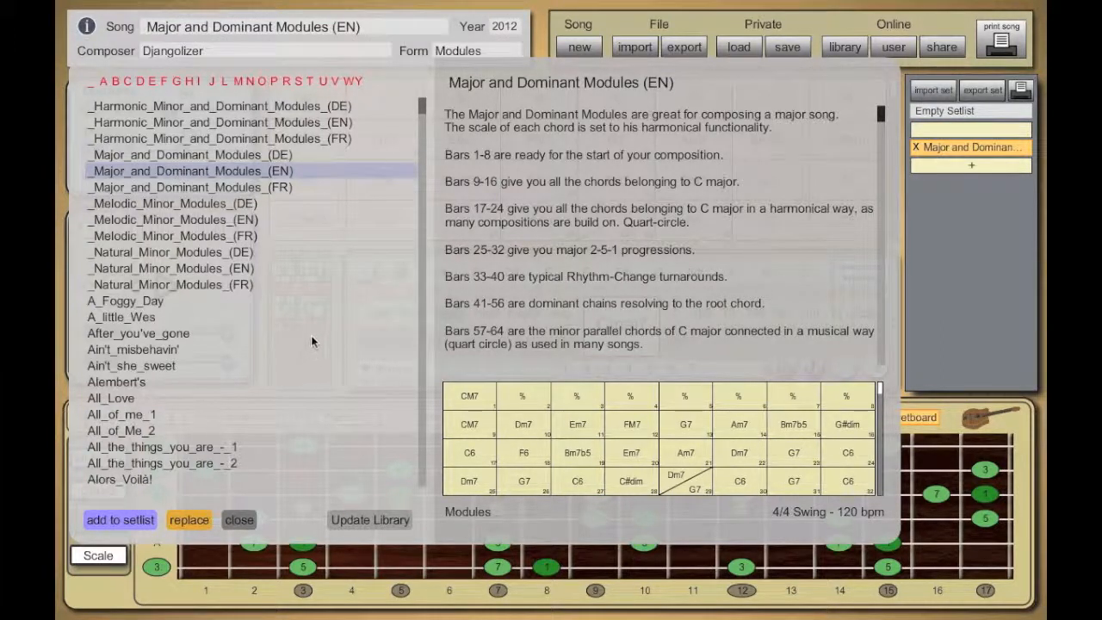
pyautogui.click(241, 521)
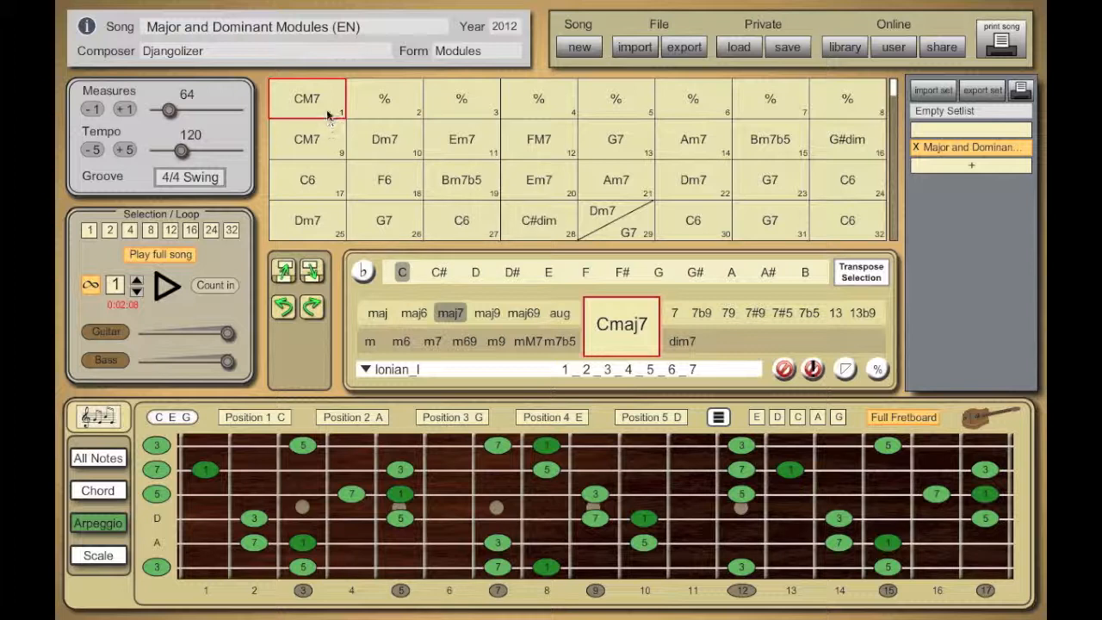
# Compare the blank song with the Major and Dominant Modules song, and in the latter select the eight bars starting at bar 9
pyautogui.click(964, 130)
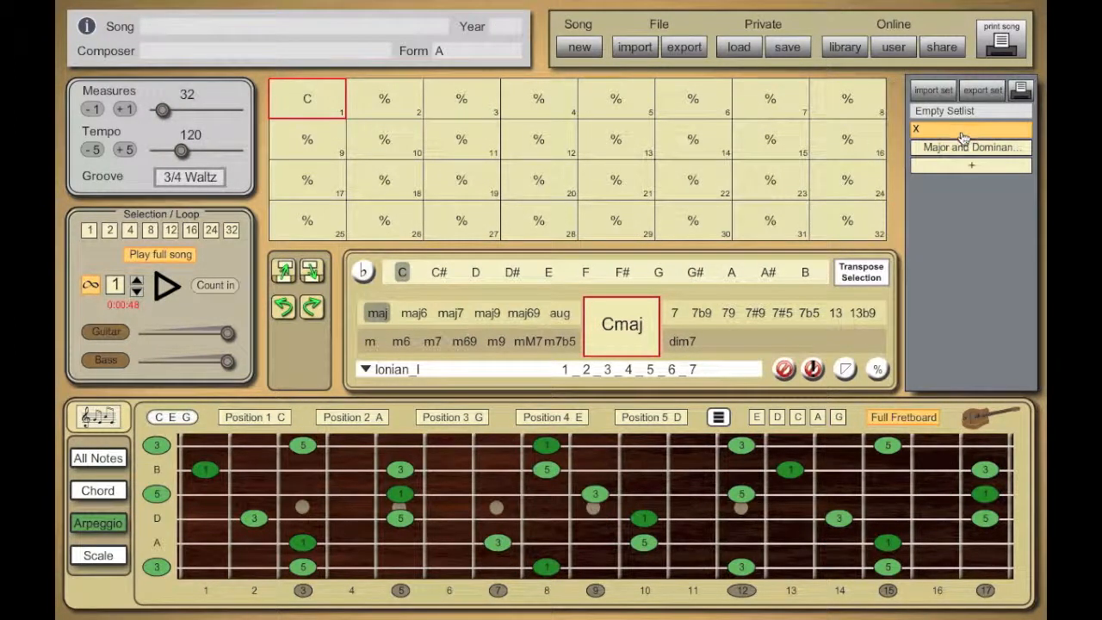
pyautogui.click(957, 146)
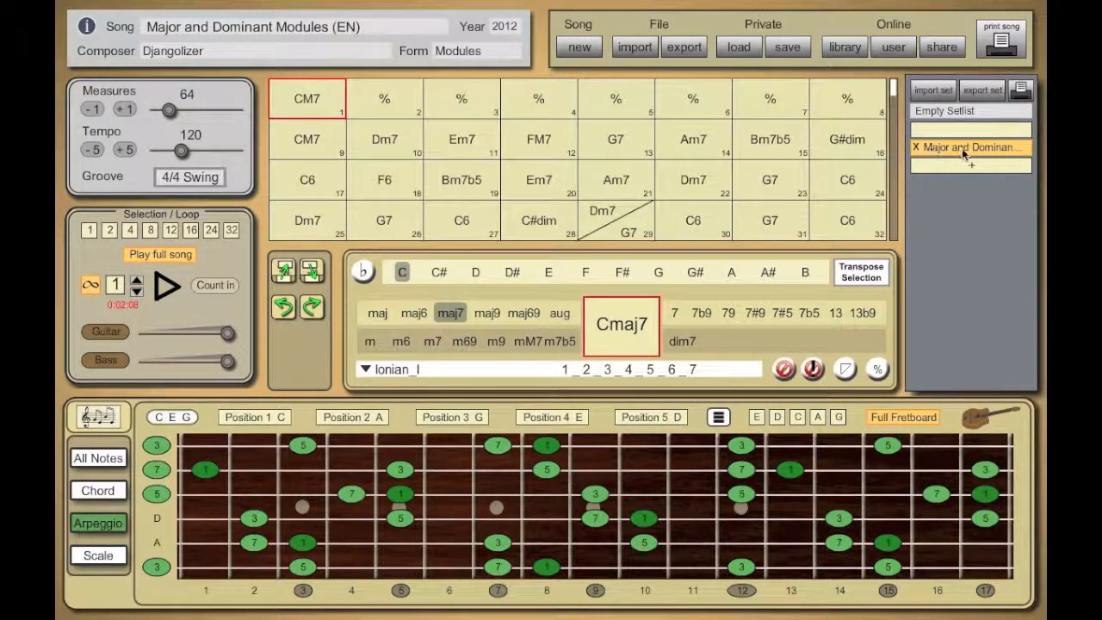
pyautogui.click(330, 149)
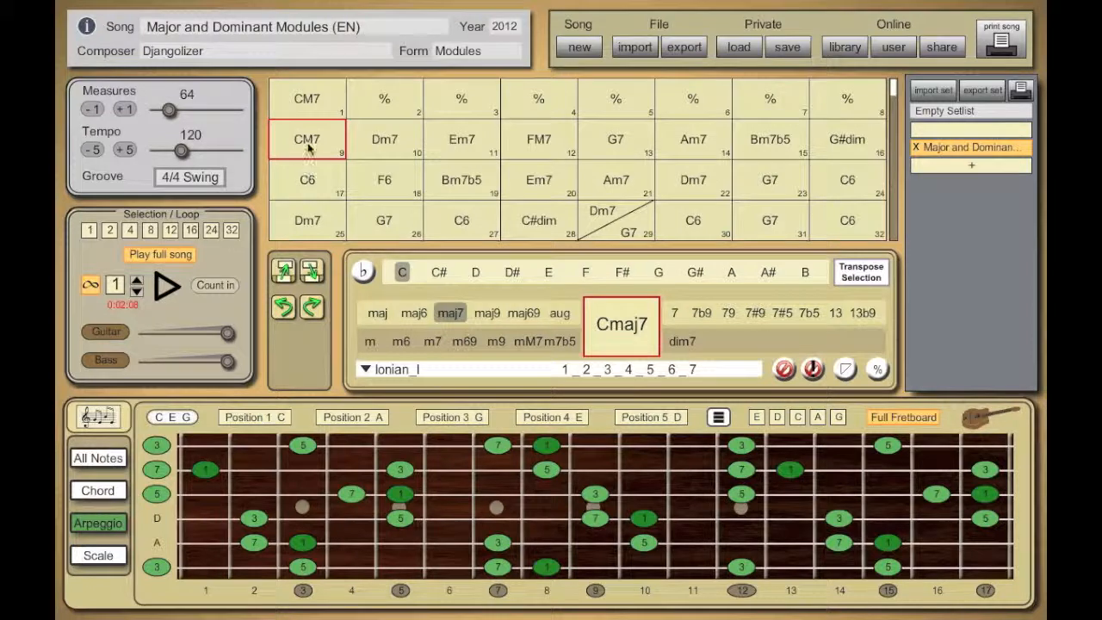
pyautogui.click(150, 230)
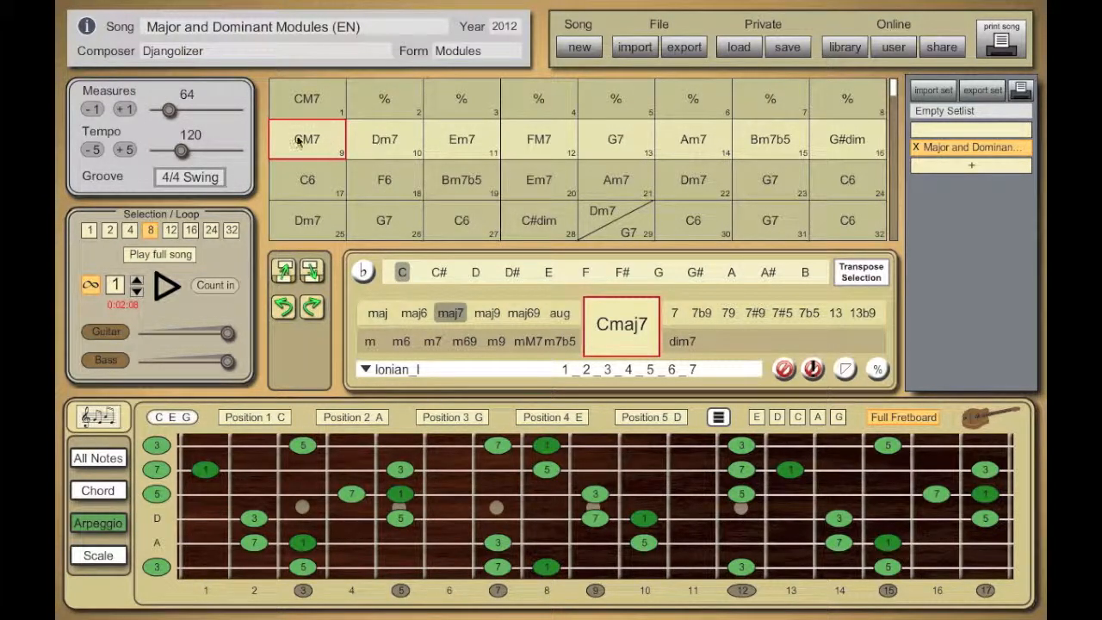
# Examine the scales of Dm7 in bar 10 and Em7 in bar 11, keeping Phrygian_iii for the Em7 chord
pyautogui.click(388, 140)
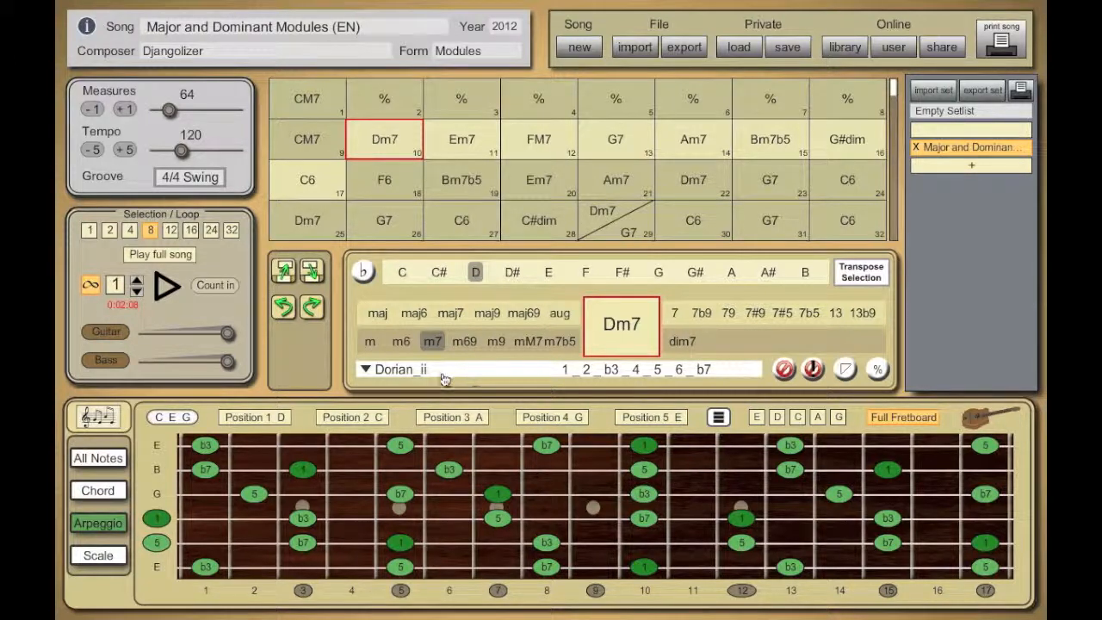
pyautogui.click(469, 142)
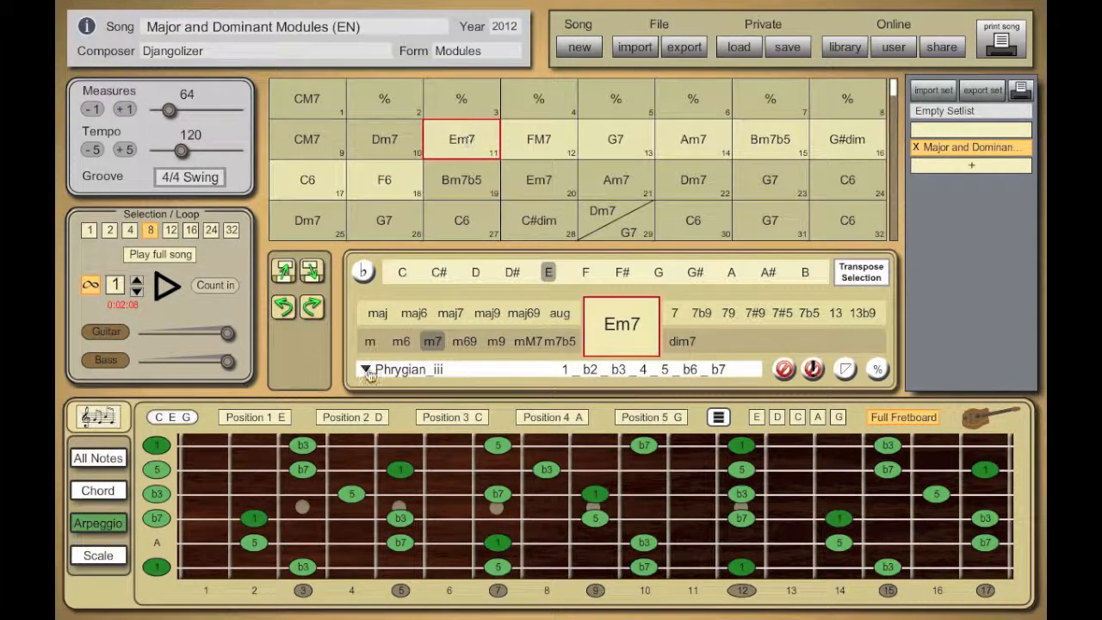
pyautogui.click(459, 370)
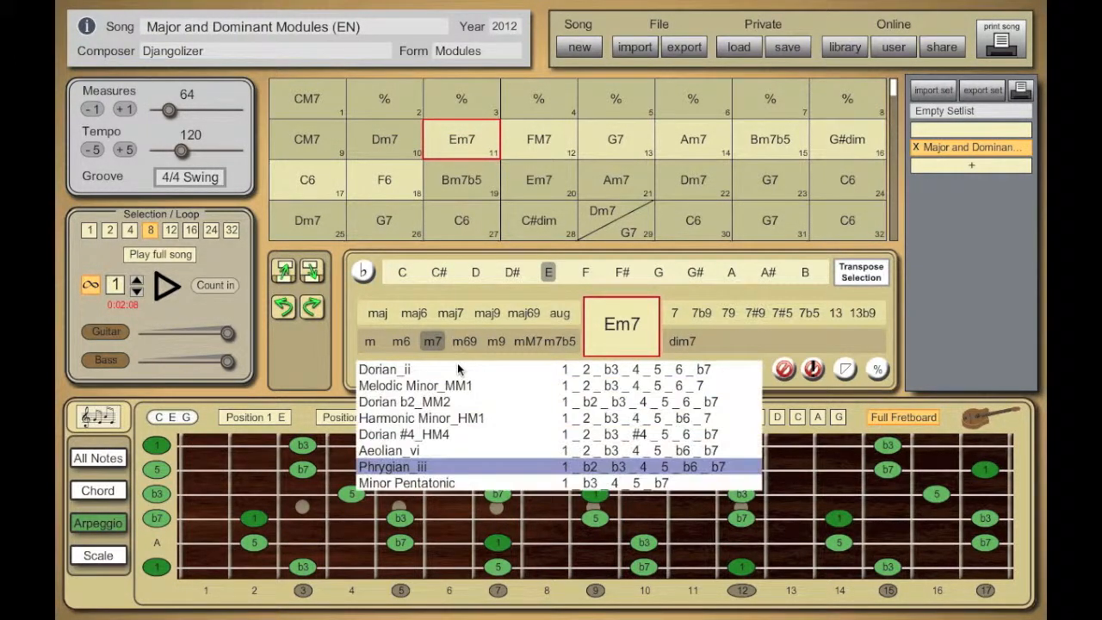
pyautogui.click(402, 470)
# With scale notes displayed on the fretboard, examine the scales of the chords in bars 12 to 16 and compare them with CM7 in bar 9
pyautogui.click(540, 141)
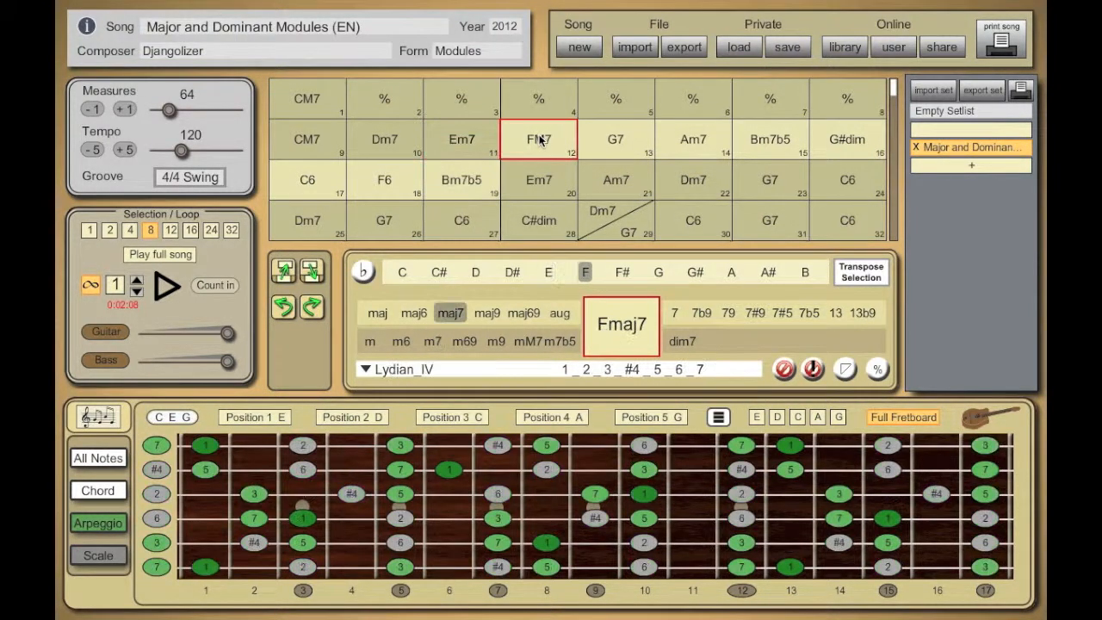
pyautogui.click(615, 140)
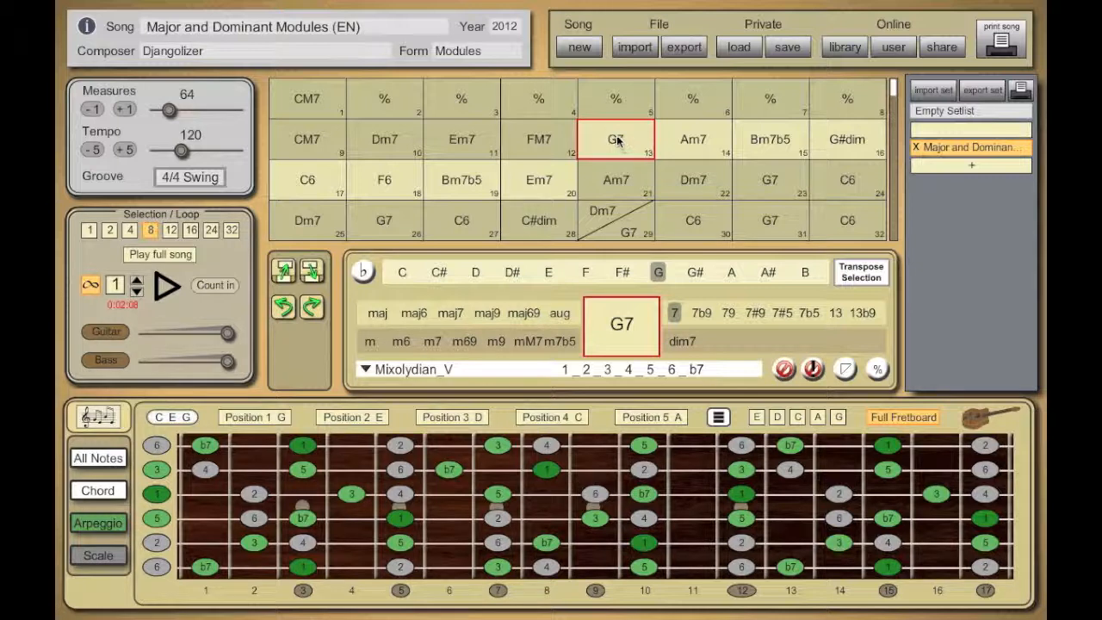
pyautogui.click(699, 145)
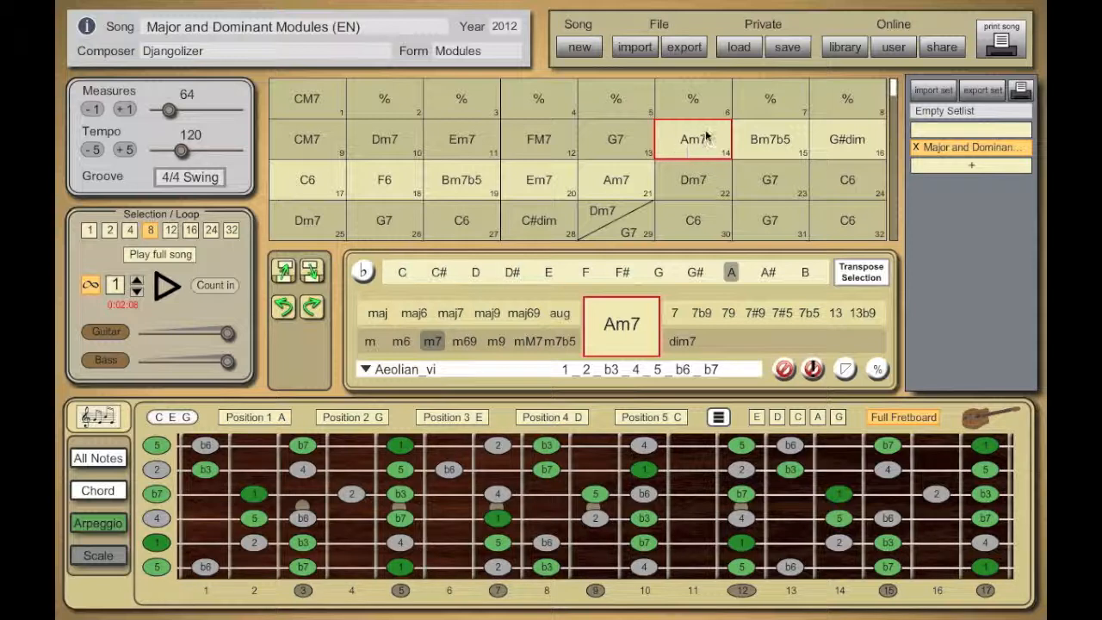
pyautogui.click(771, 142)
pyautogui.click(713, 147)
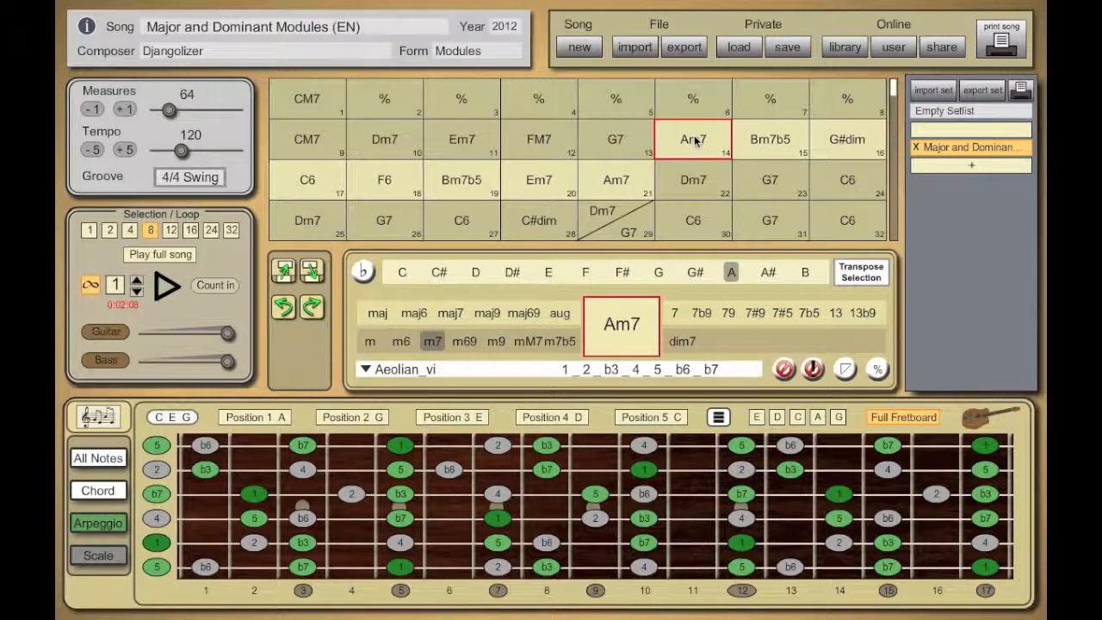
pyautogui.click(308, 142)
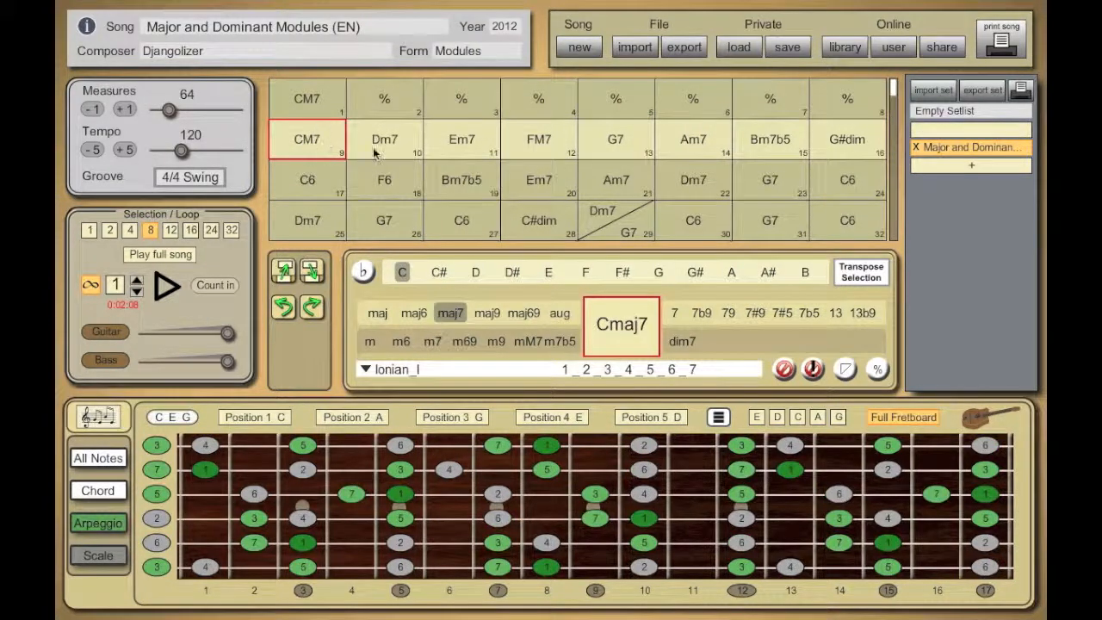
pyautogui.click(699, 140)
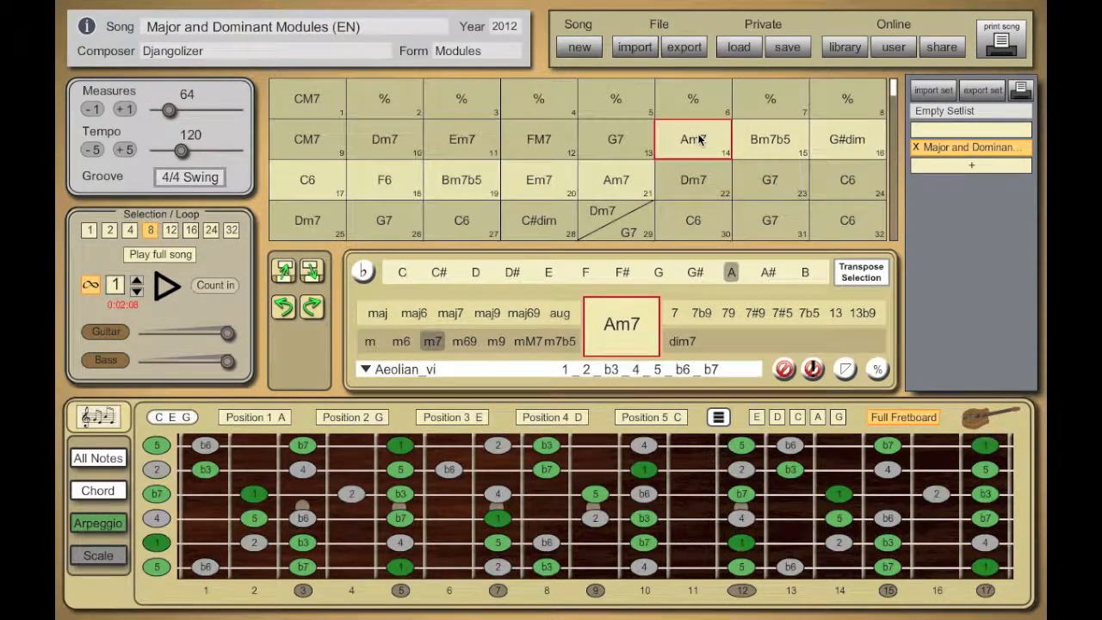
pyautogui.click(775, 140)
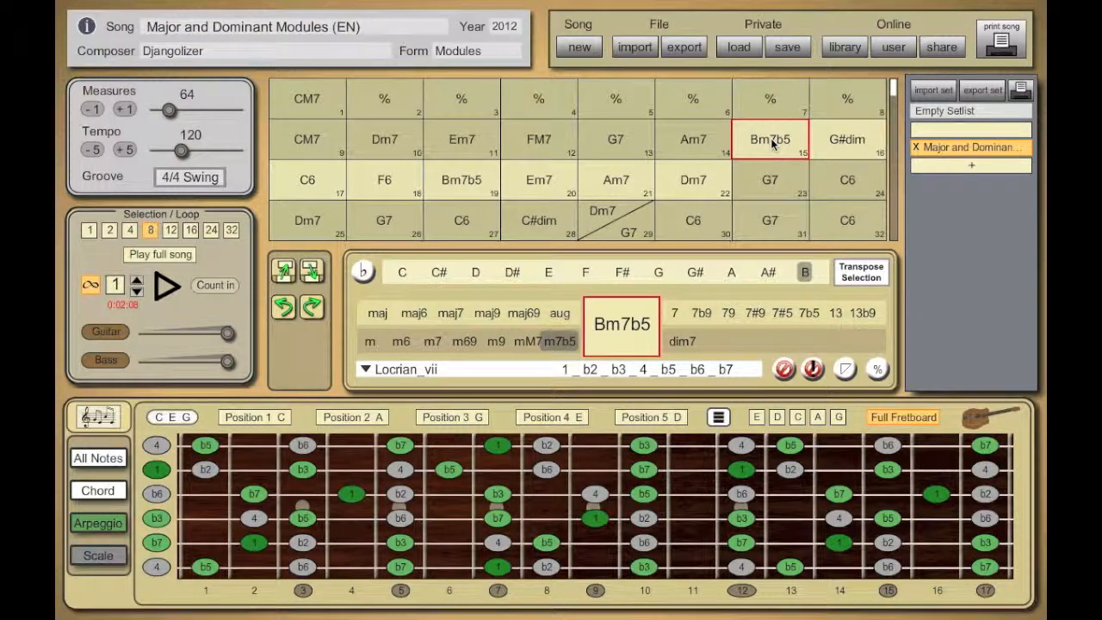
pyautogui.click(852, 143)
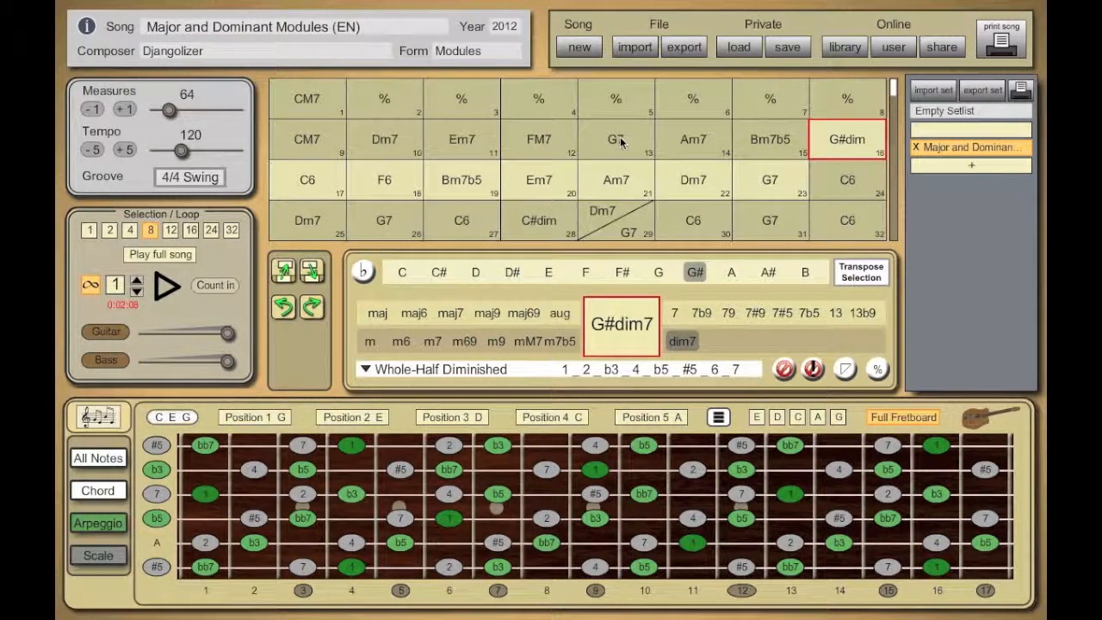
pyautogui.click(328, 143)
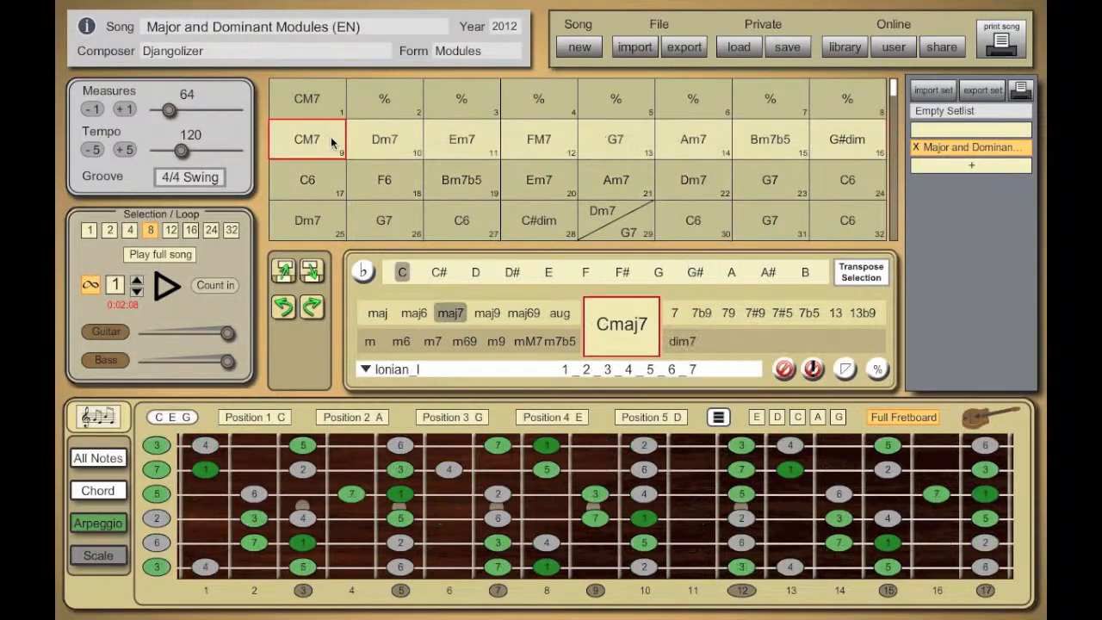
# Examine the chords and scales of the C major circle progression from C6 in bar 17 to Am7 in bar 21
pyautogui.click(311, 184)
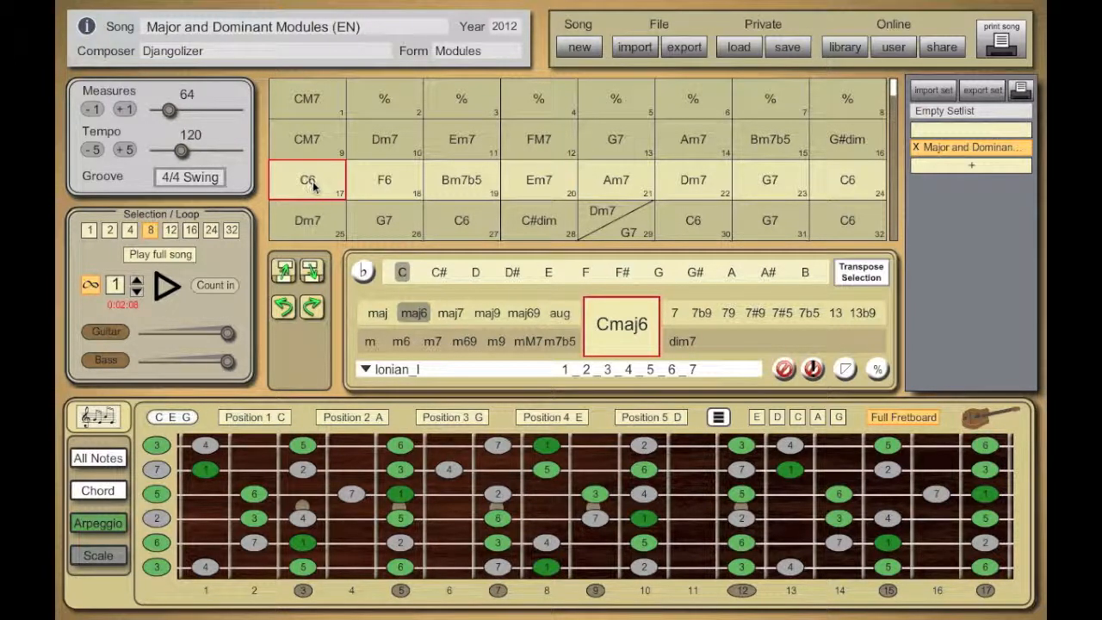
pyautogui.click(385, 184)
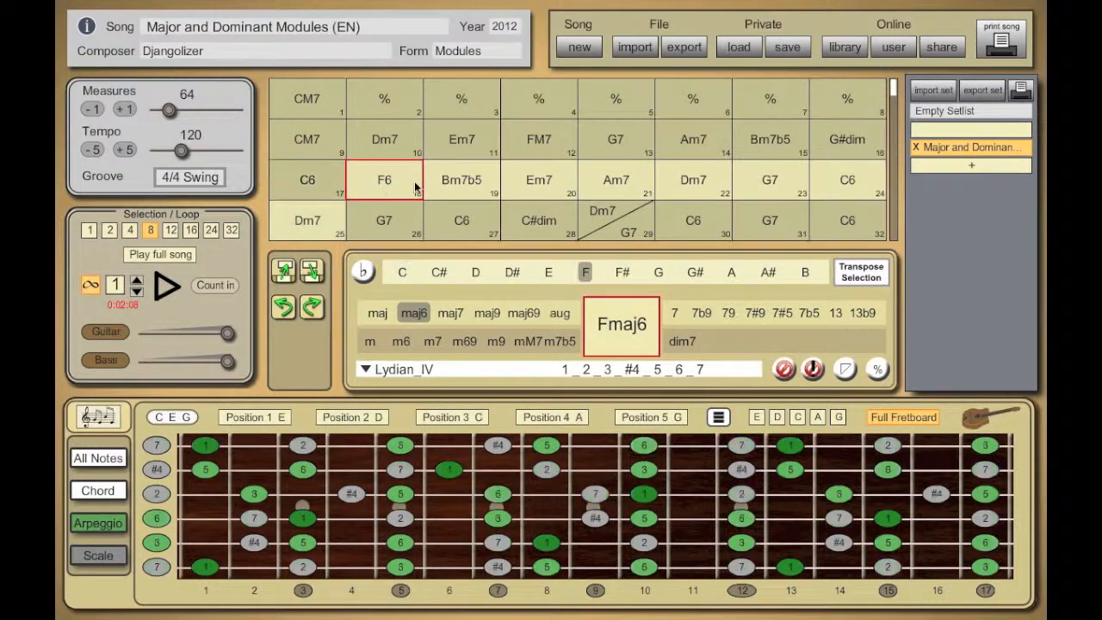
pyautogui.click(458, 182)
pyautogui.click(542, 186)
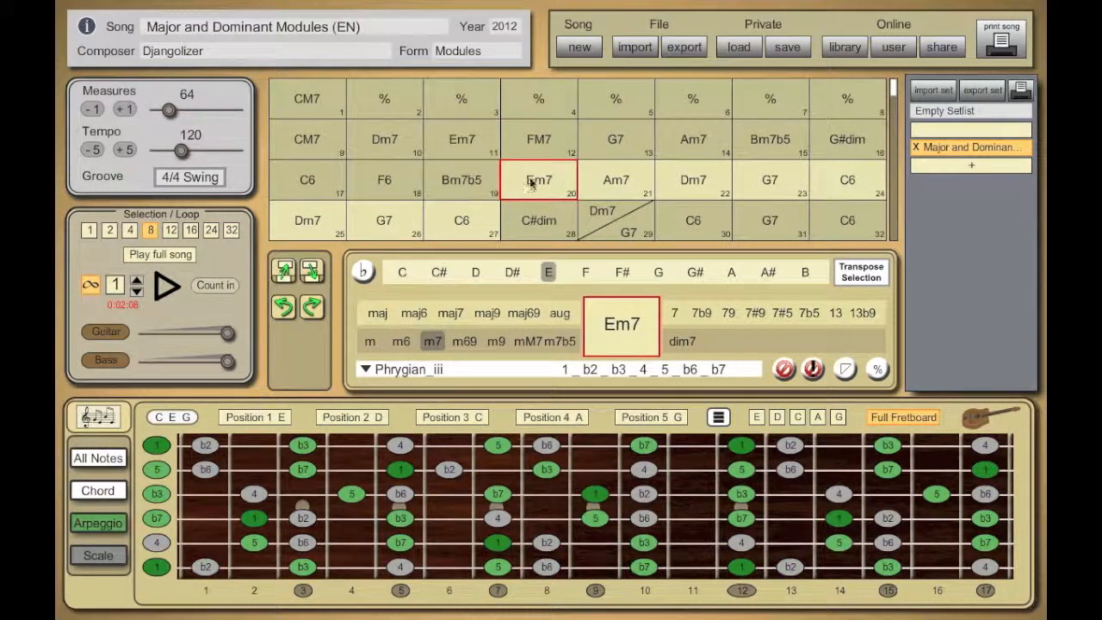
pyautogui.click(621, 180)
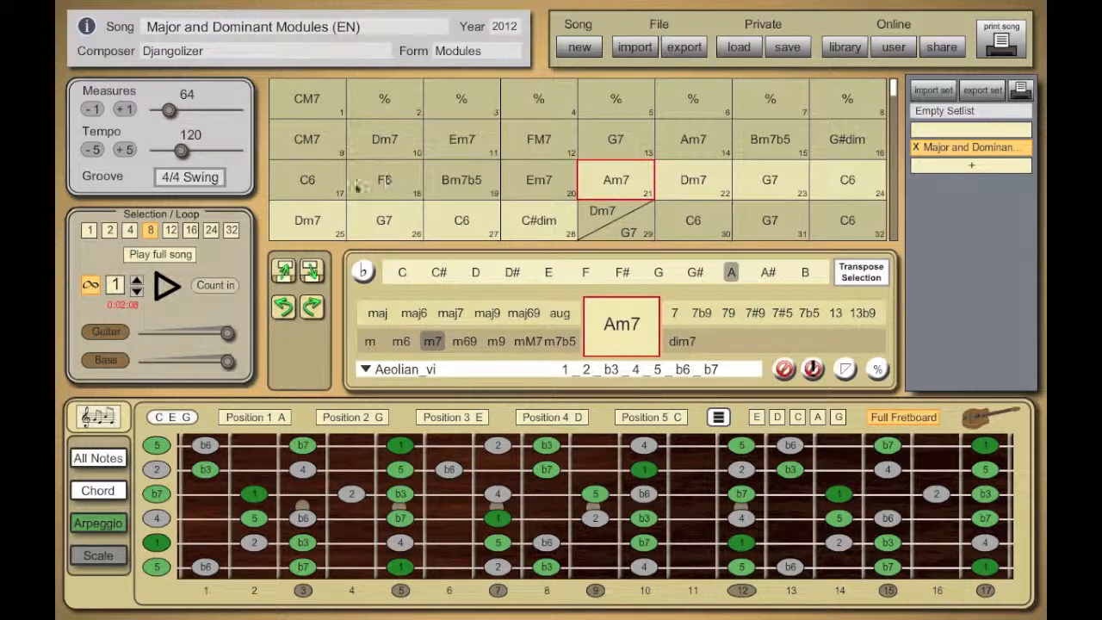
pyautogui.click(321, 184)
# Examine the 2-5-1 progression and its scales from Dm7 in bar 25 through C#dim in bar 28
pyautogui.click(313, 225)
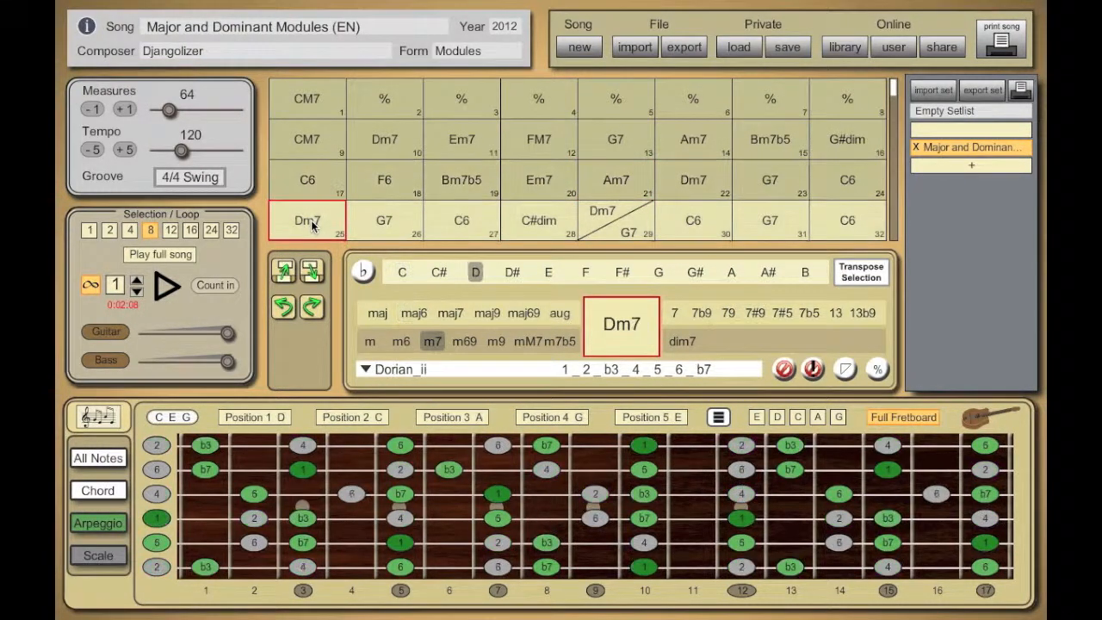
pyautogui.scroll(-2, 319, 216)
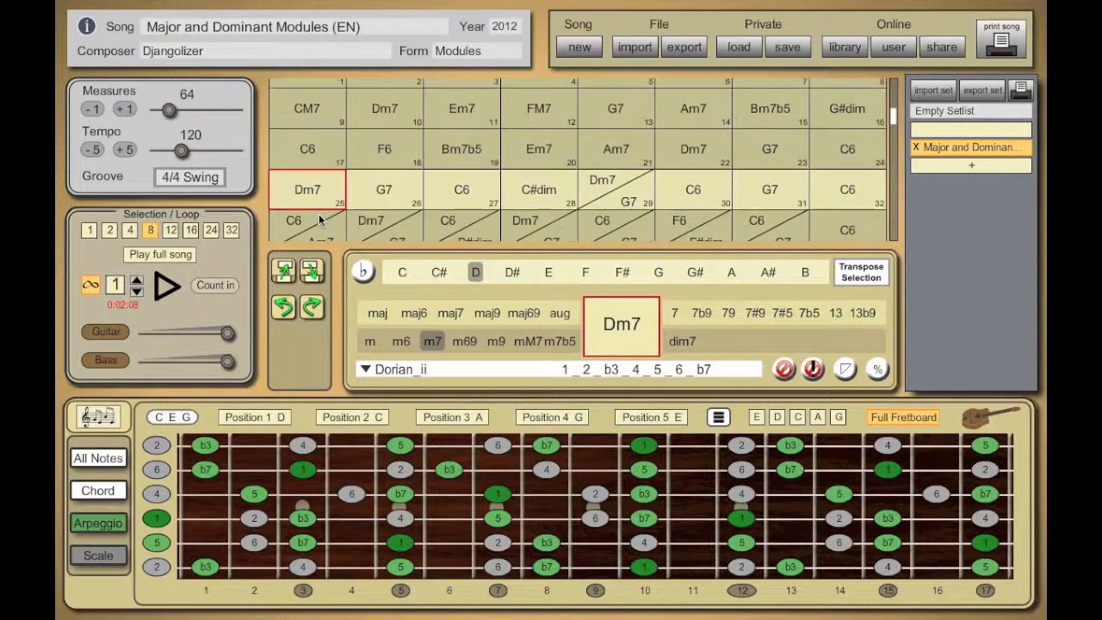
pyautogui.scroll(-1, 321, 215)
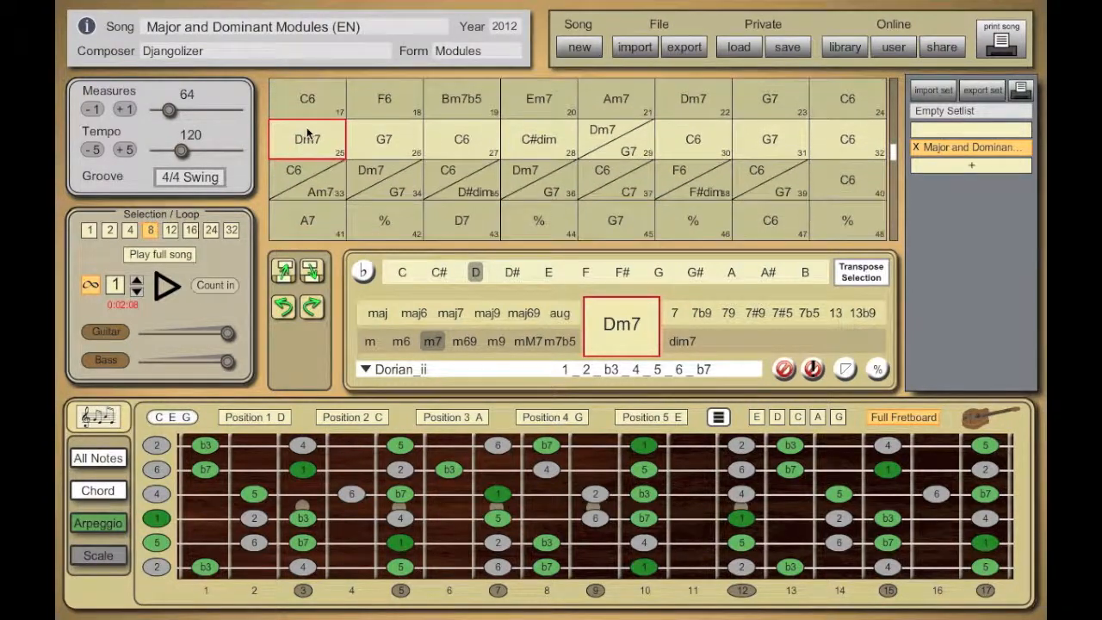
pyautogui.click(385, 141)
pyautogui.click(459, 141)
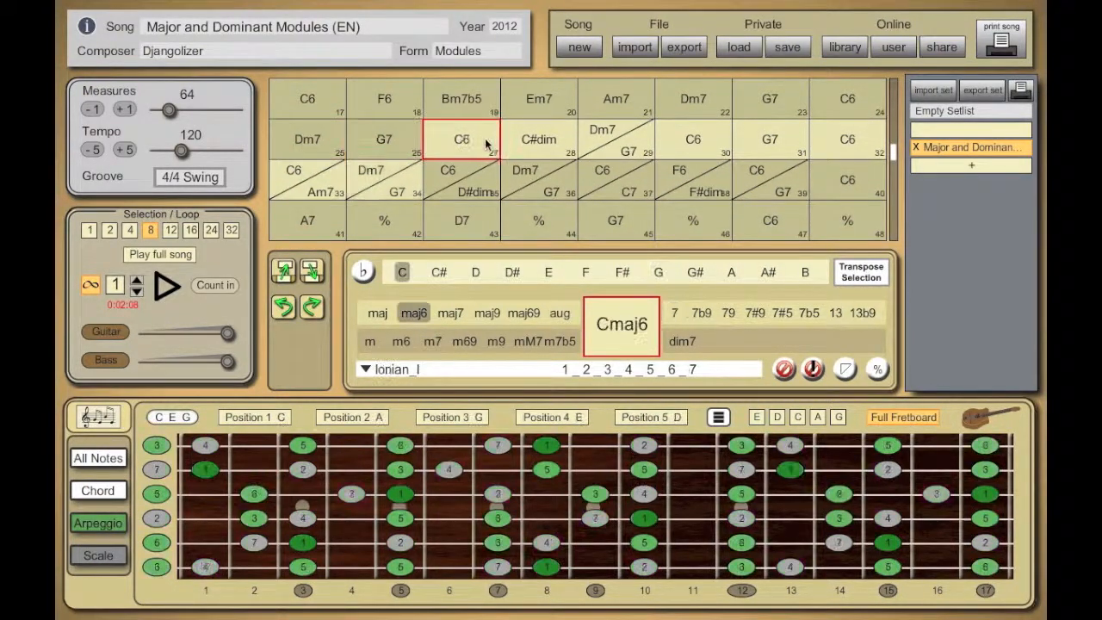
pyautogui.click(543, 141)
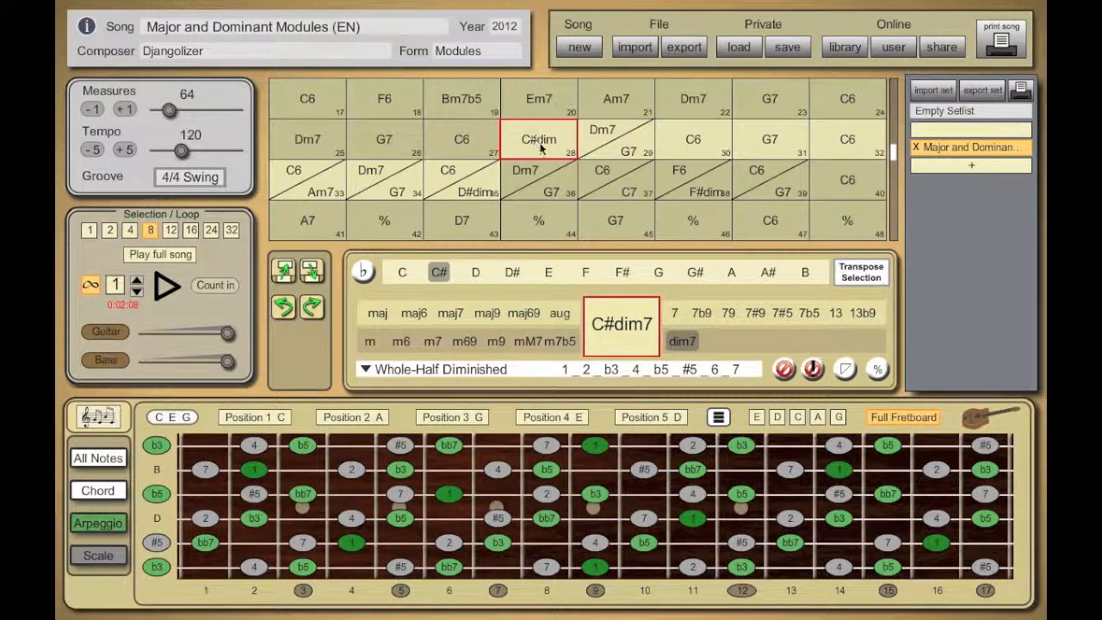
# Delete the C#dim chord from bar 28 so that the bar repeats the preceding C6
pyautogui.click(464, 146)
pyautogui.click(537, 145)
pyautogui.press('Delete')
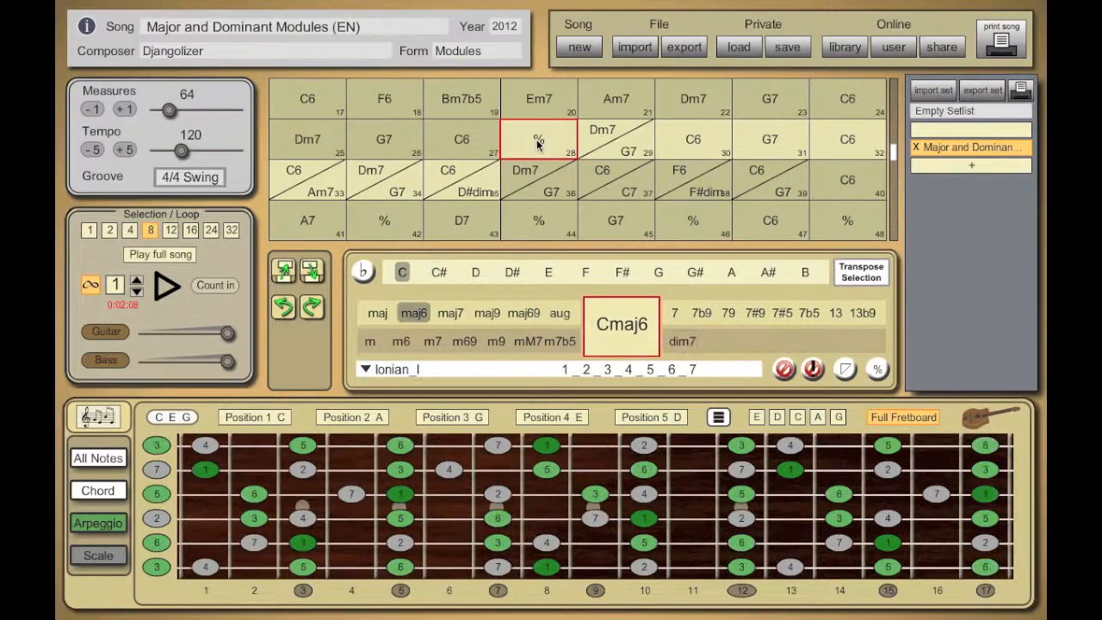
# Examine the chords and scales of the shortened 2-5-1 in bars 29 and 30 and the G7 to C6 module in bars 31 and 32
pyautogui.click(604, 141)
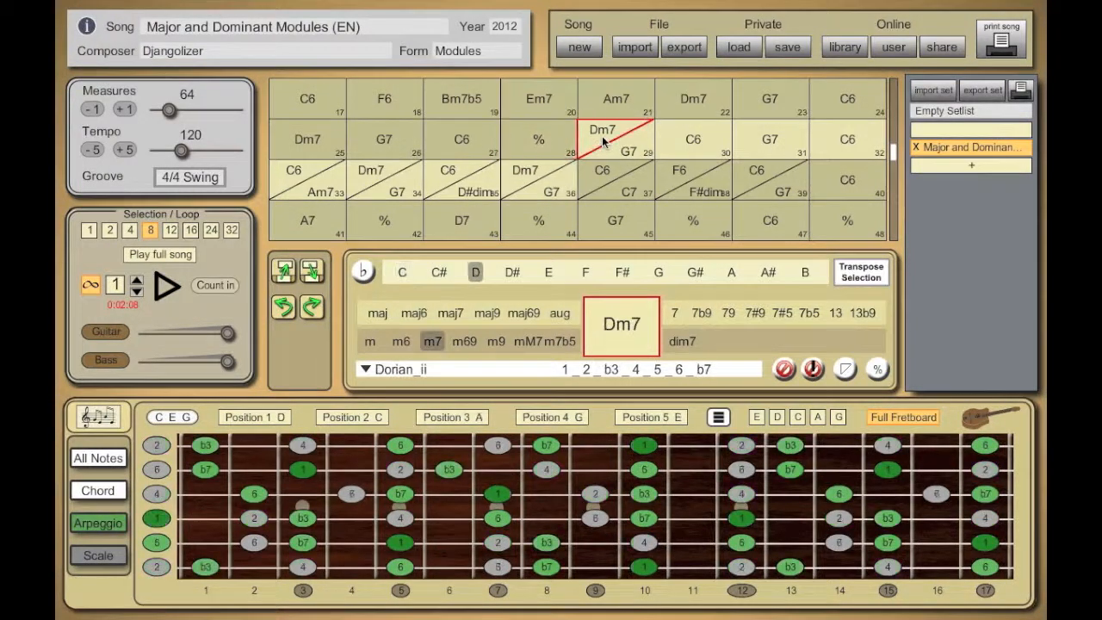
pyautogui.click(634, 156)
pyautogui.click(695, 146)
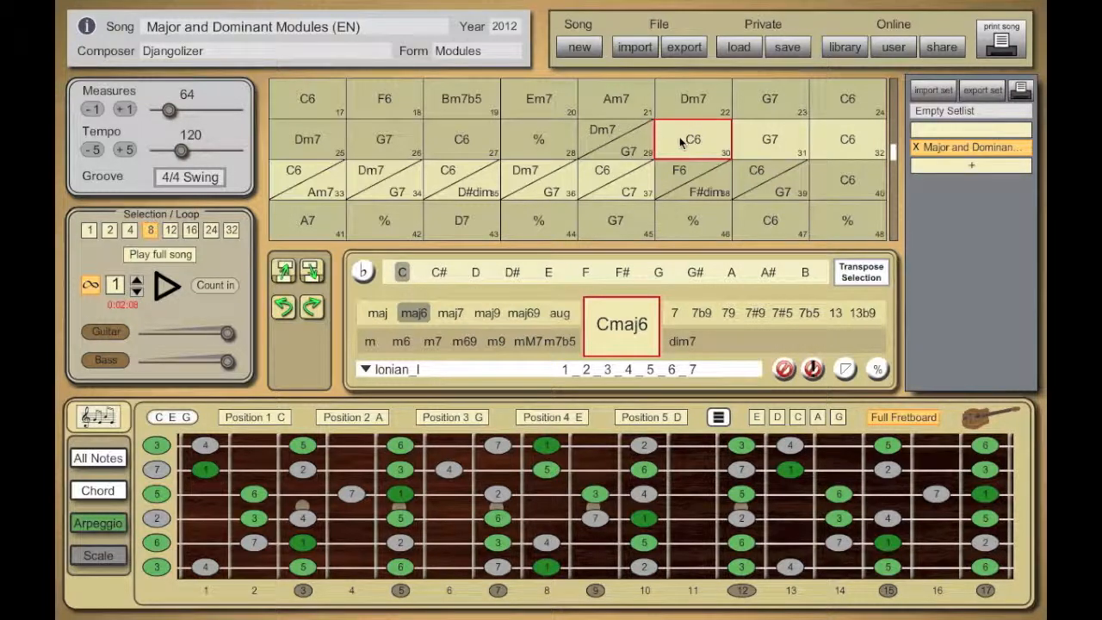
pyautogui.click(798, 148)
pyautogui.click(849, 142)
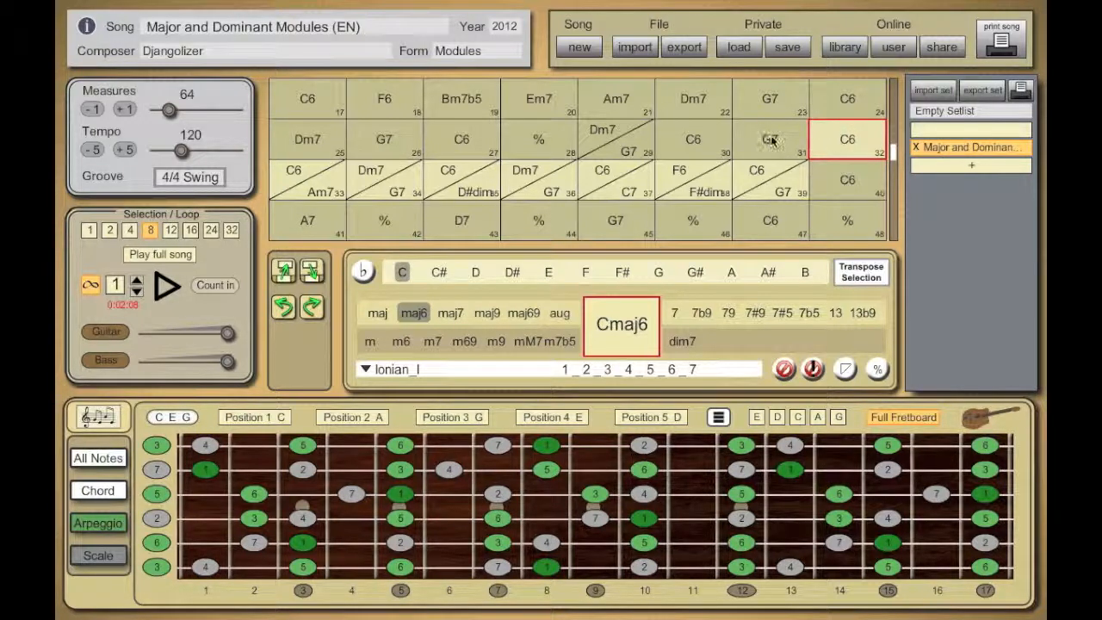
# Examine the two-bar turnaround modules in bars 33 to 40 using a 2-bar selection
pyautogui.click(301, 179)
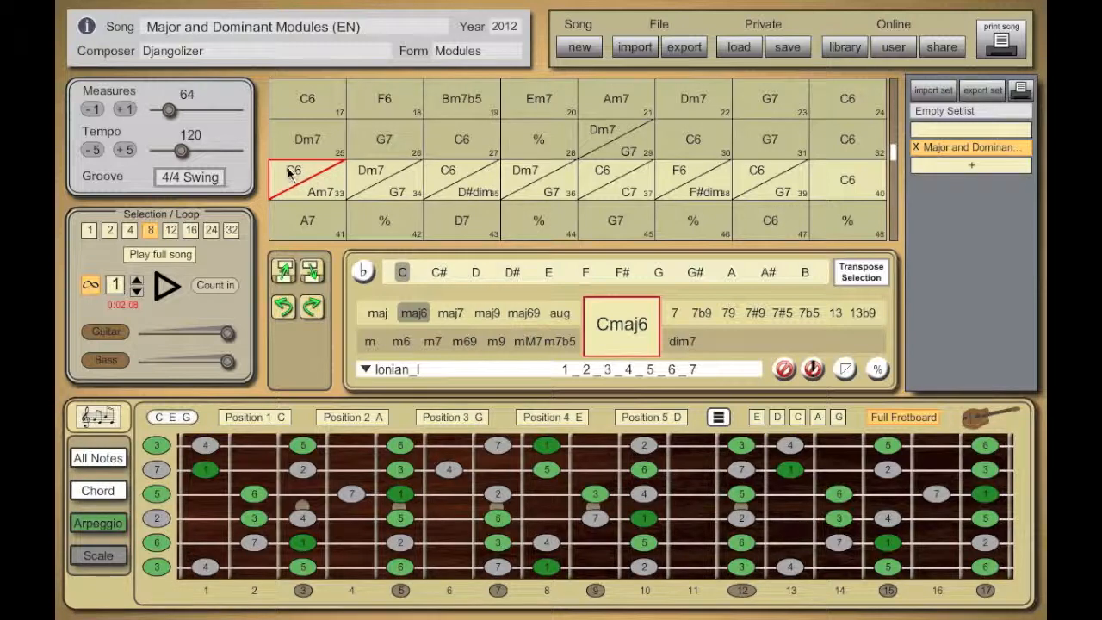
pyautogui.click(110, 230)
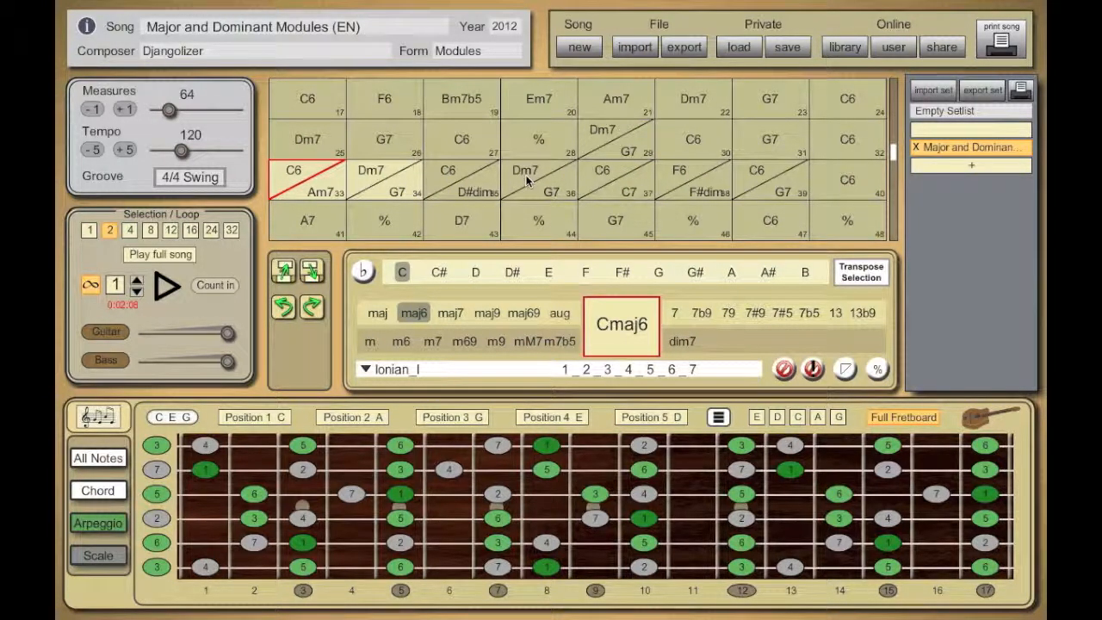
pyautogui.click(606, 180)
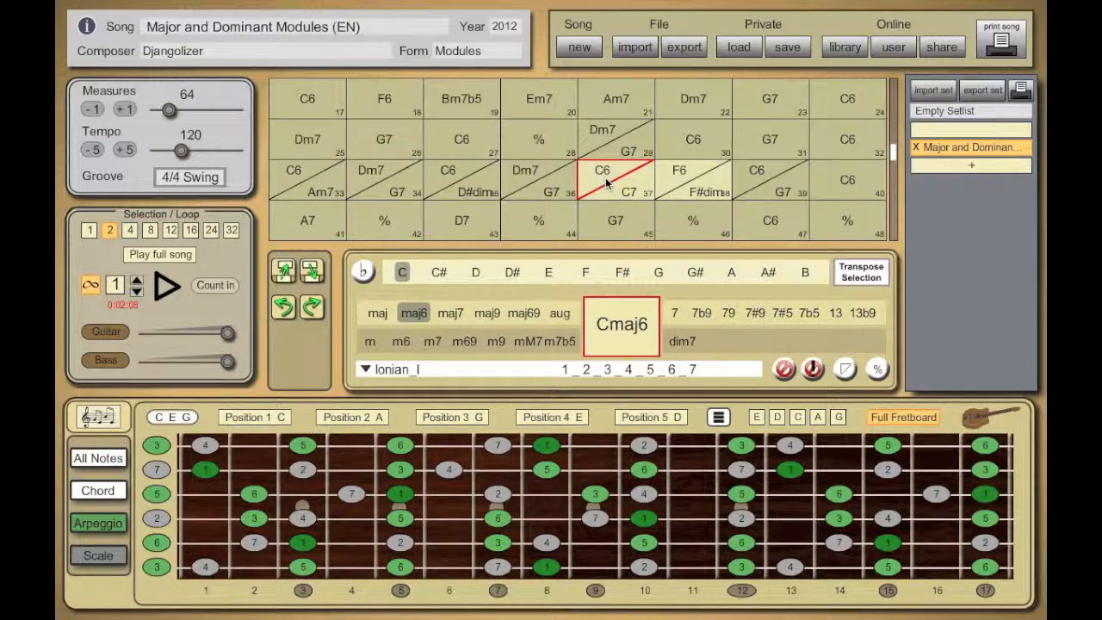
pyautogui.click(769, 182)
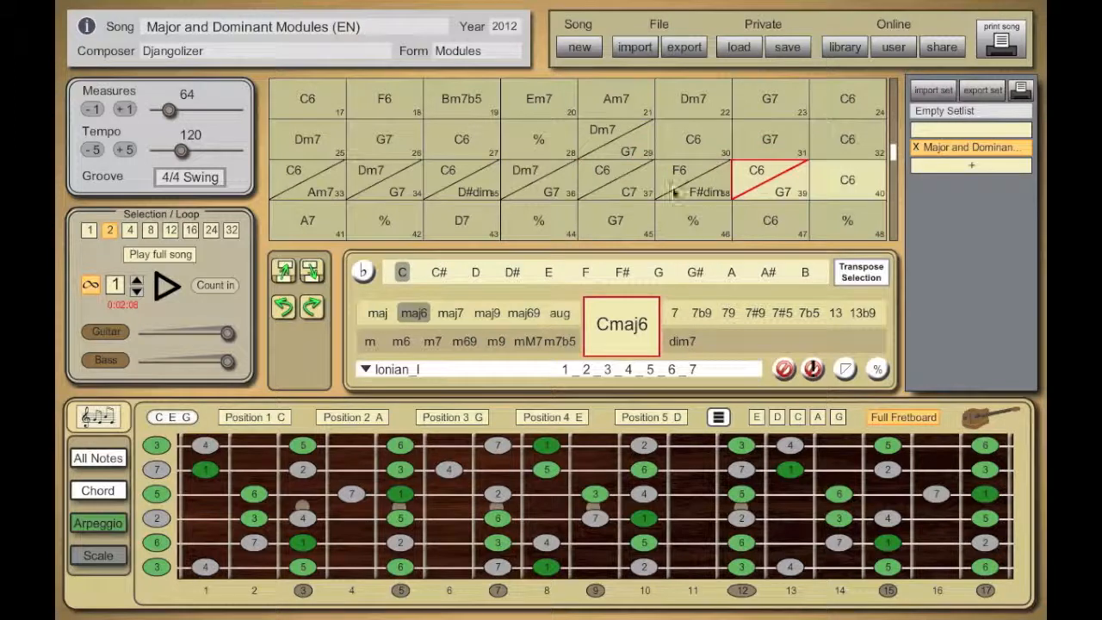
pyautogui.click(605, 177)
pyautogui.click(309, 179)
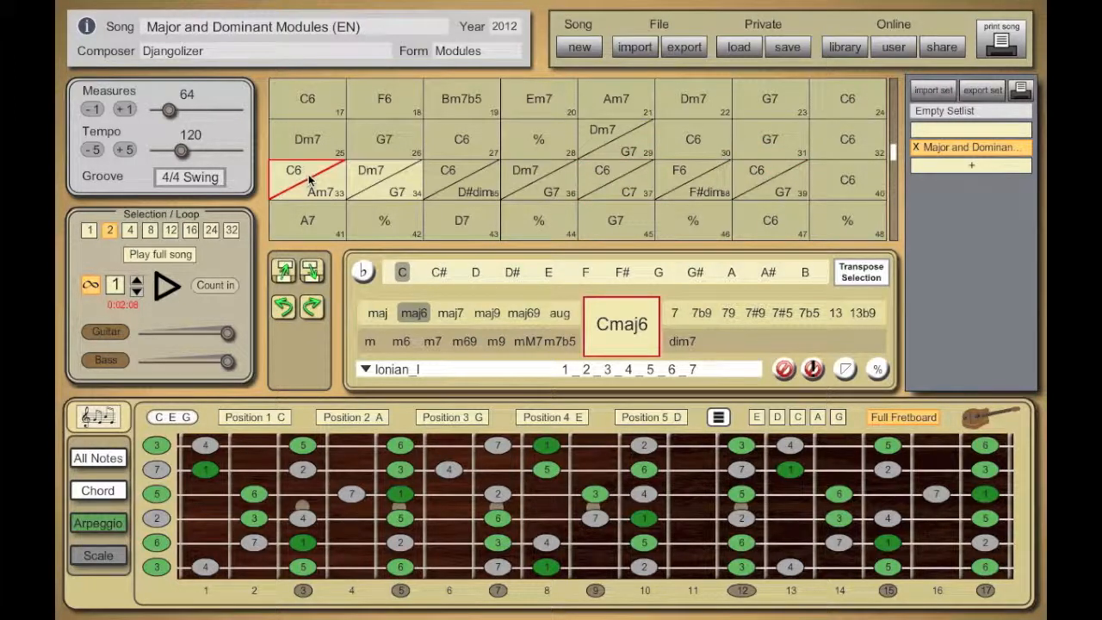
# Examine the dominant chord module from A7 in bar 41 to C6 in bar 47 with an 8-bar selection
pyautogui.click(313, 224)
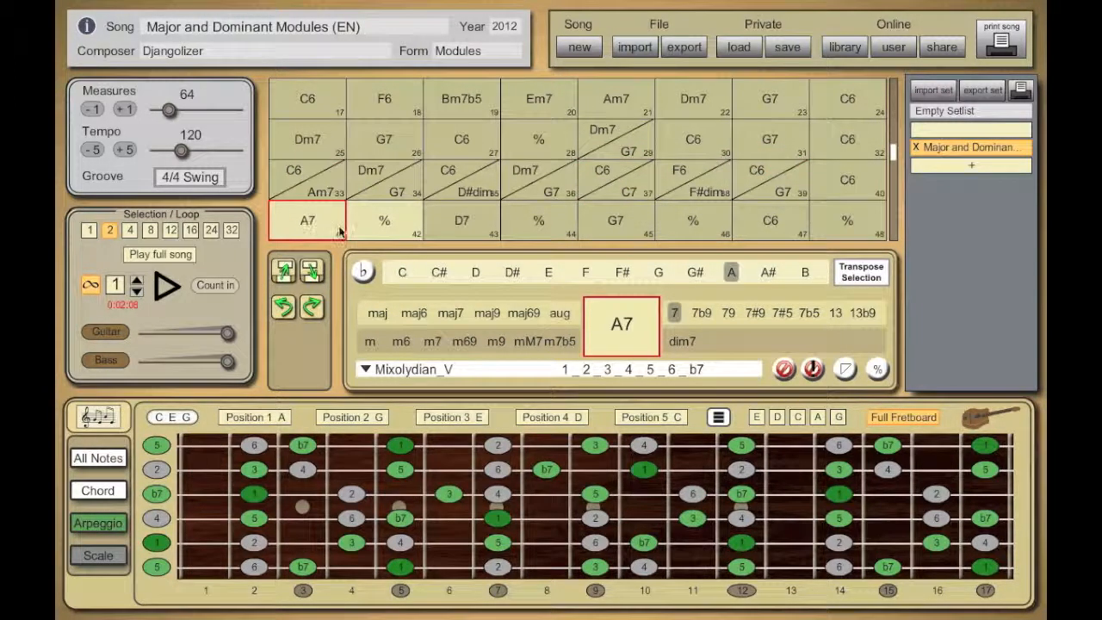
pyautogui.click(191, 230)
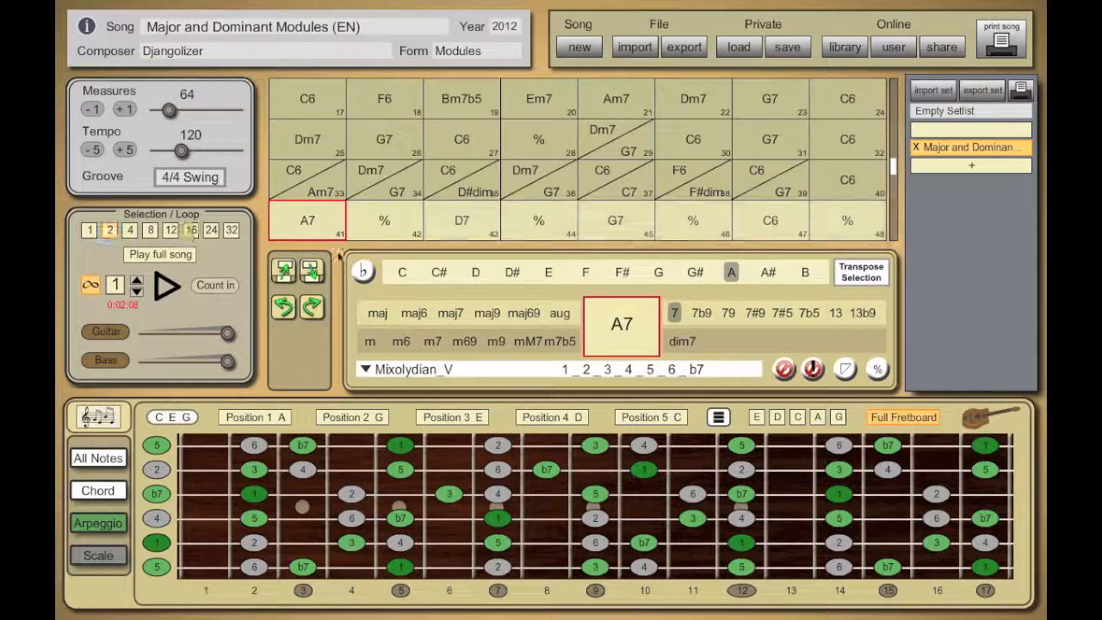
pyautogui.scroll(-2, 374, 219)
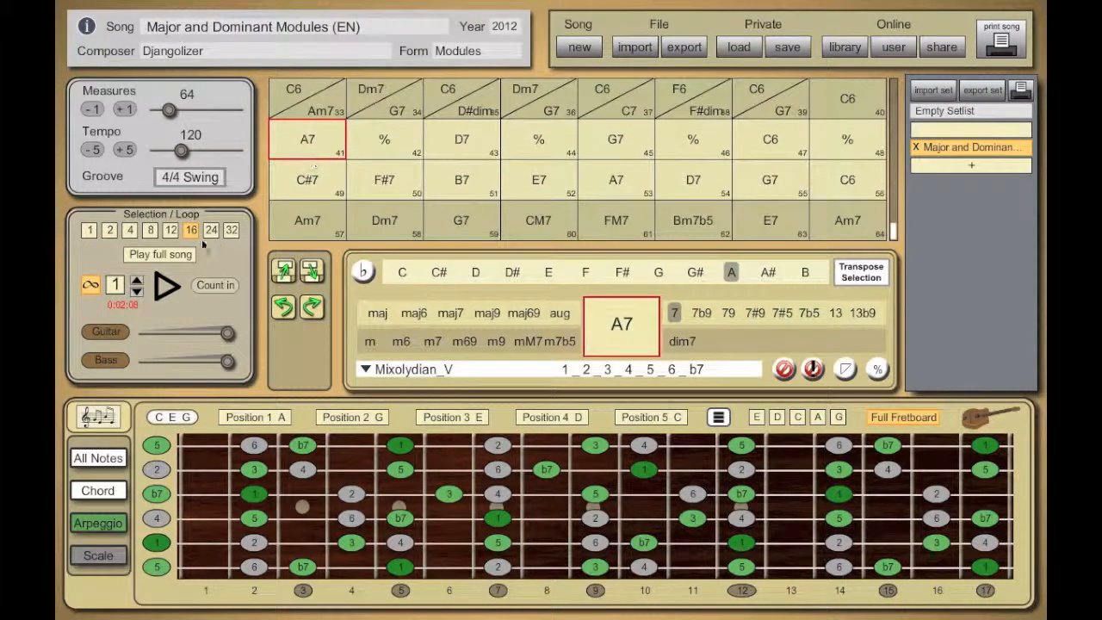
pyautogui.click(149, 230)
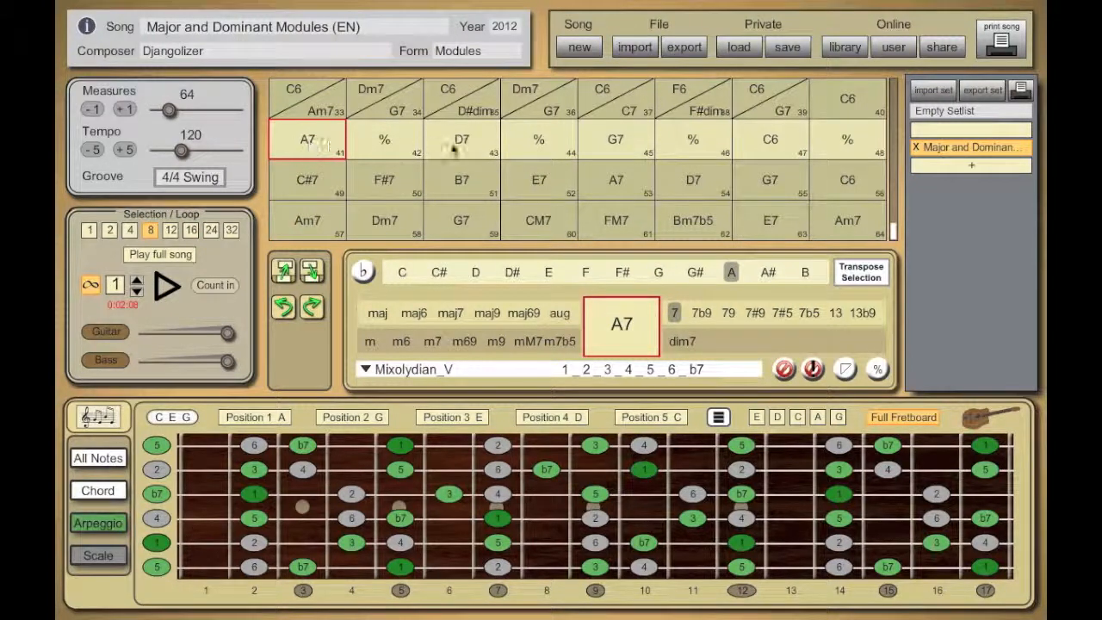
pyautogui.click(773, 146)
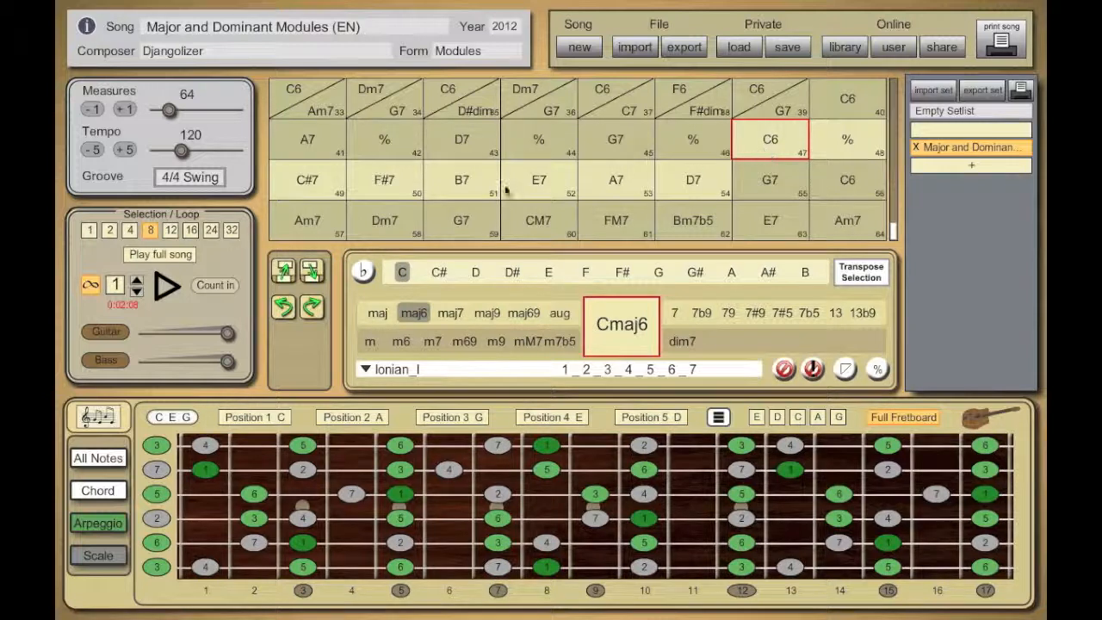
# Examine the dominant chain starting at C#7 in bar 49 and the minor module starting with Am7 and Dm7 in bars 57 and 58
pyautogui.click(317, 180)
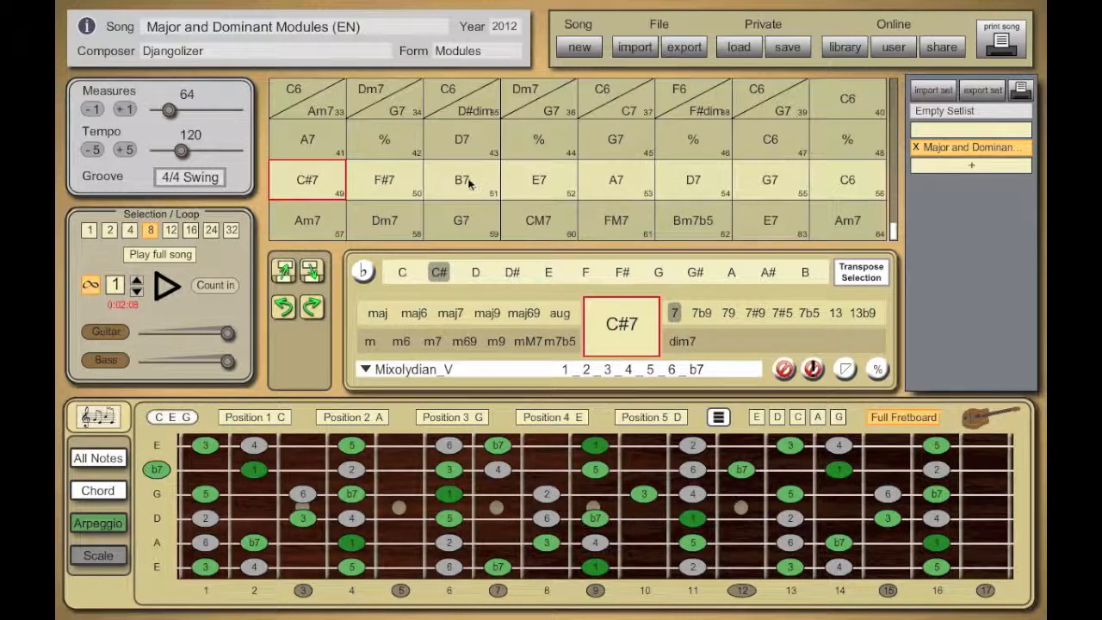
pyautogui.click(301, 228)
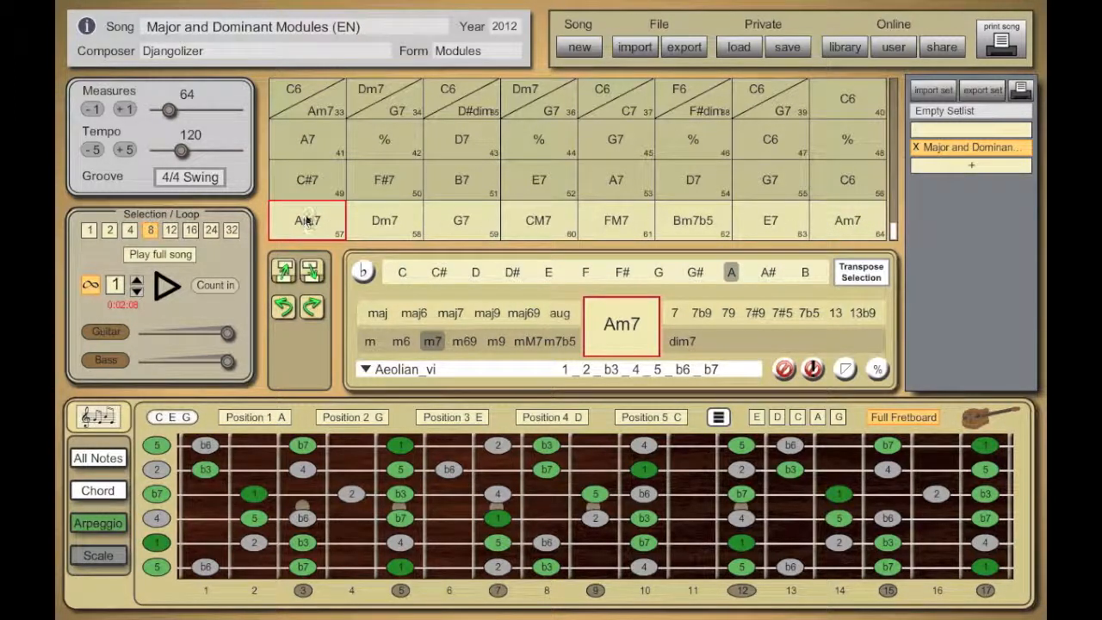
pyautogui.click(379, 221)
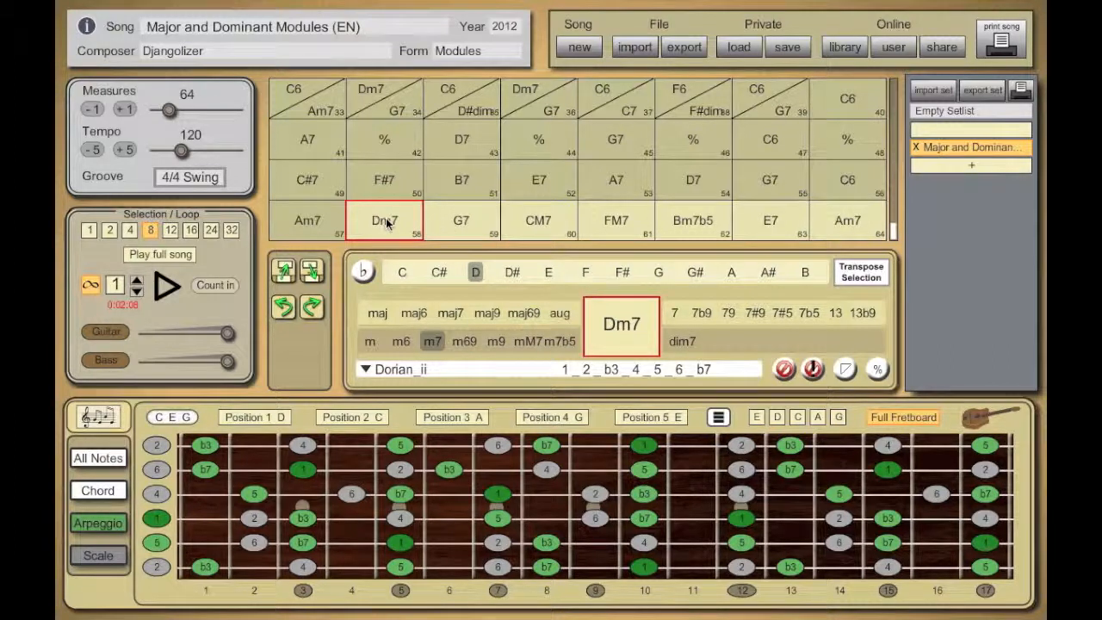
# Return to the C6-Am7 turnaround in bar 33 and highlight it as a 2-bar selection
pyautogui.scroll(2, 309, 172)
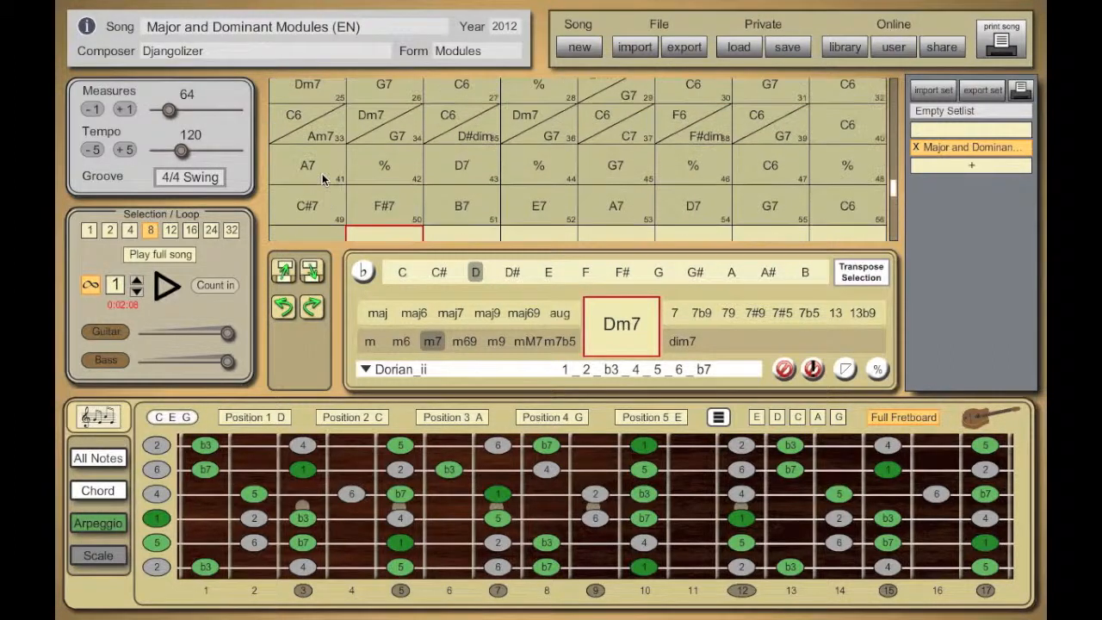
pyautogui.click(298, 146)
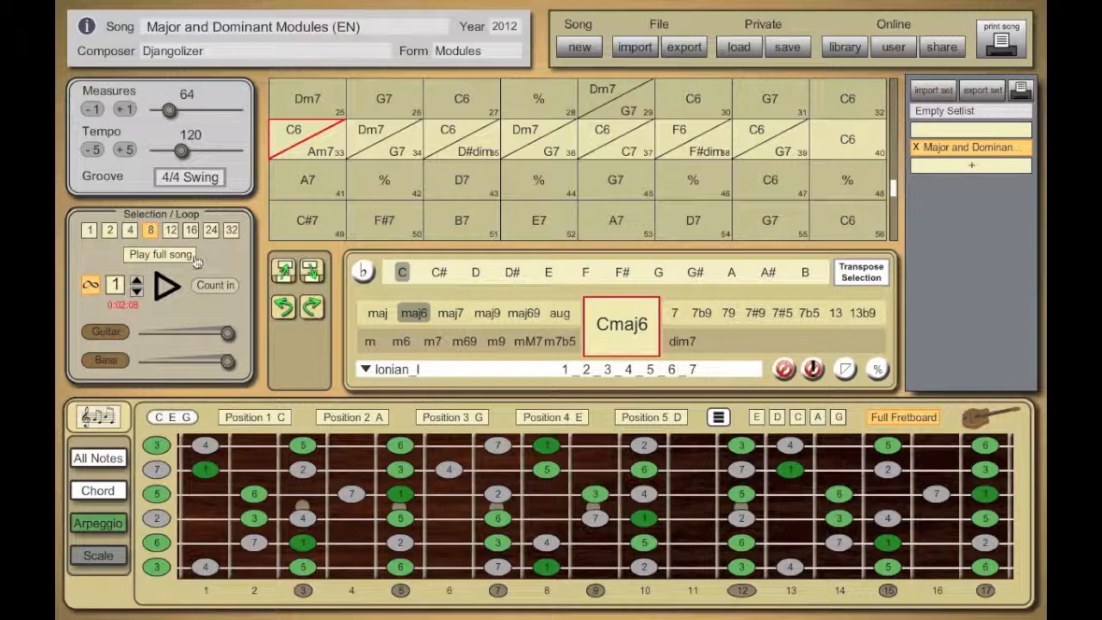
pyautogui.click(109, 231)
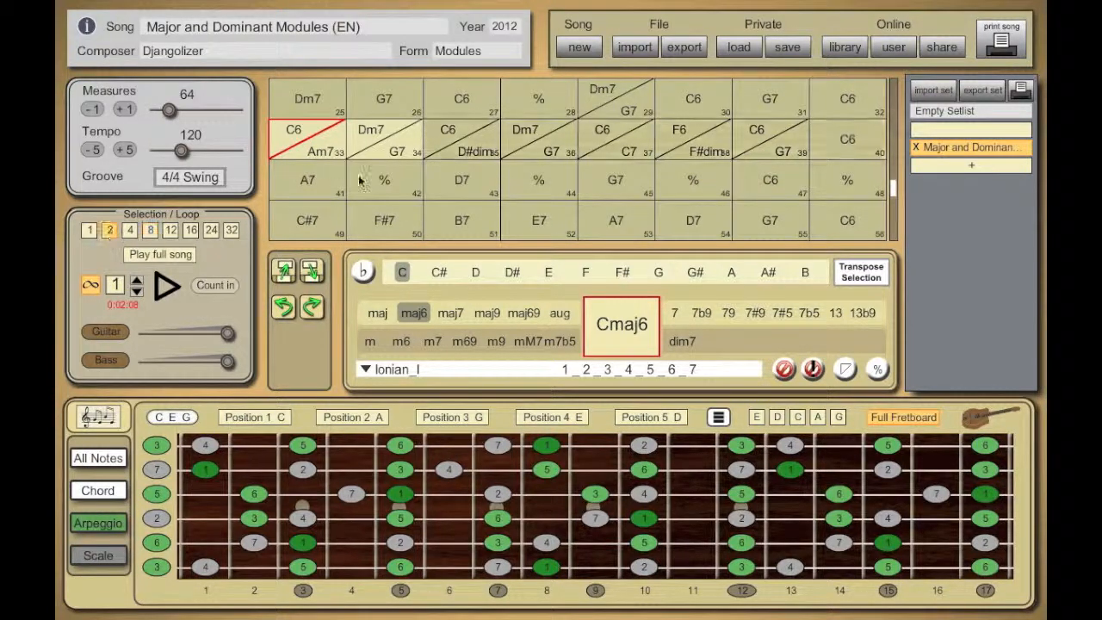
pyautogui.scroll(1, 372, 179)
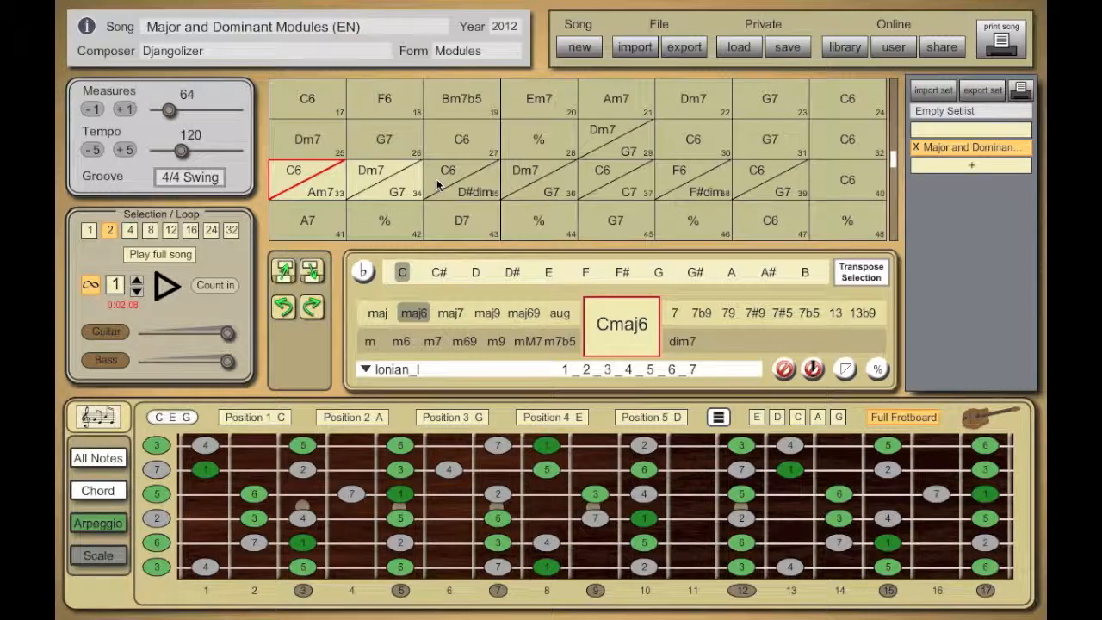
# Transpose the full modules song from C to D
pyautogui.click(162, 255)
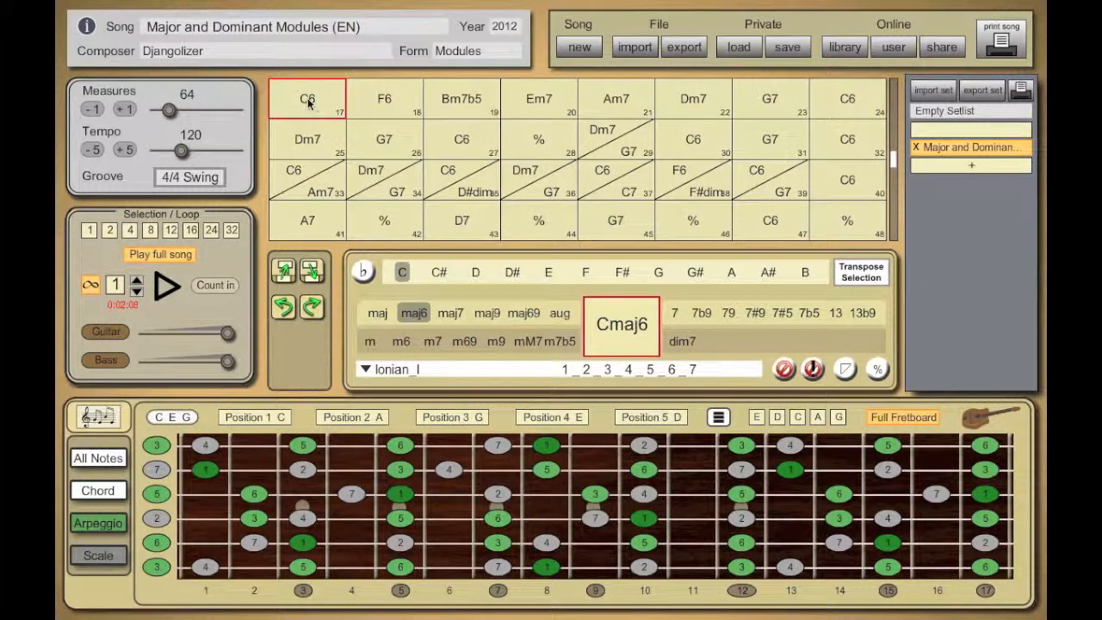
pyautogui.click(861, 274)
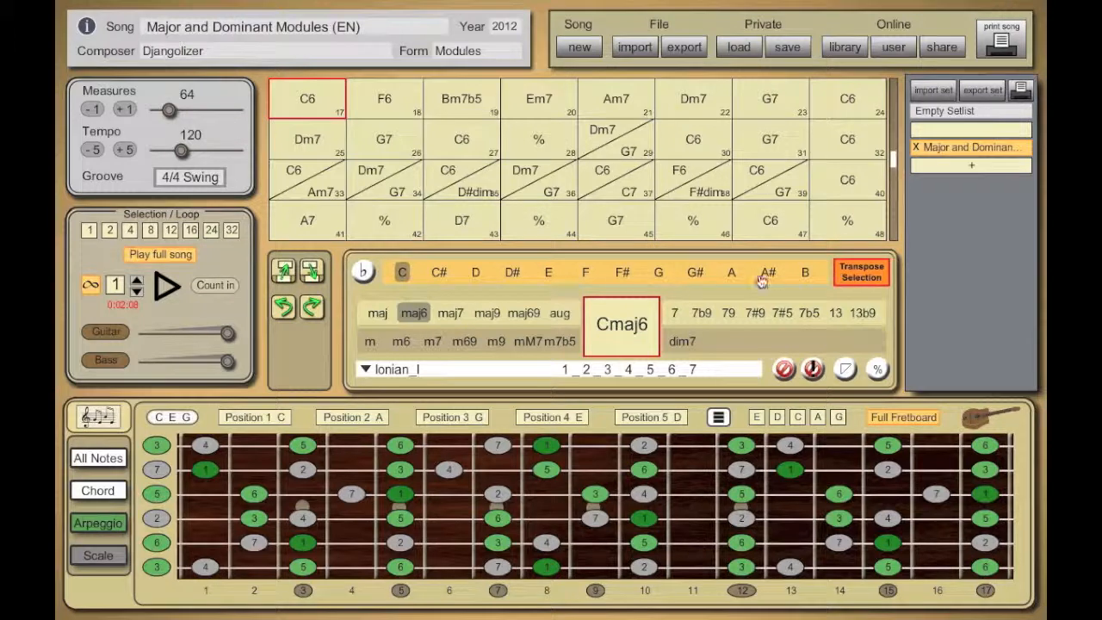
pyautogui.click(477, 273)
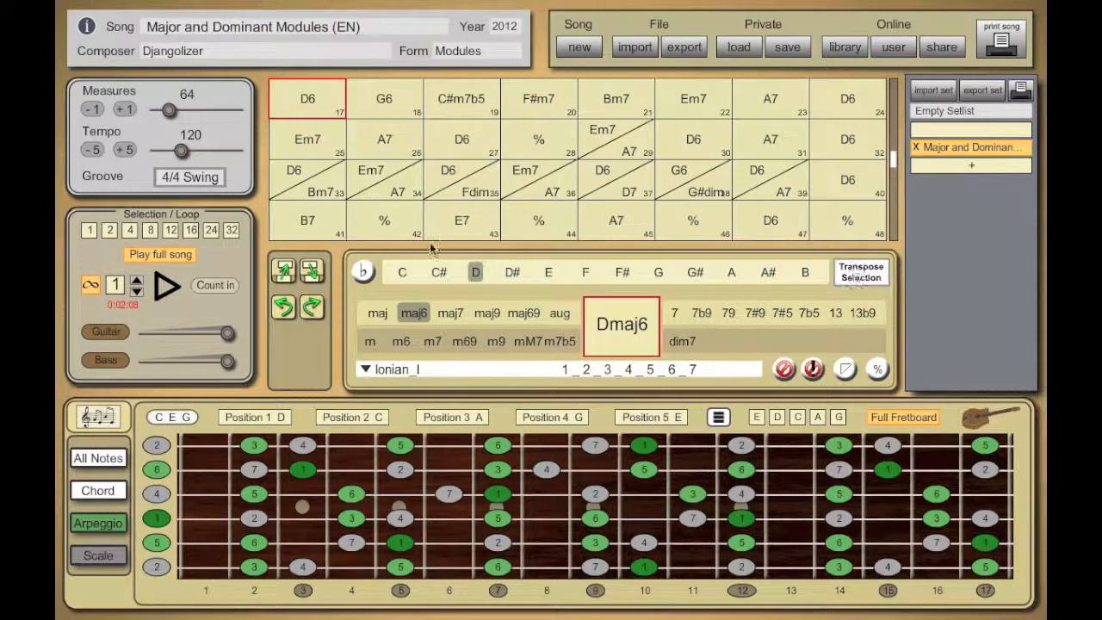
# Copy the two-bar D6-Bm7-Em7-A7 turnaround from bars 33 and 34 into bars 1 and 2 of the setlist's blank song
pyautogui.click(297, 177)
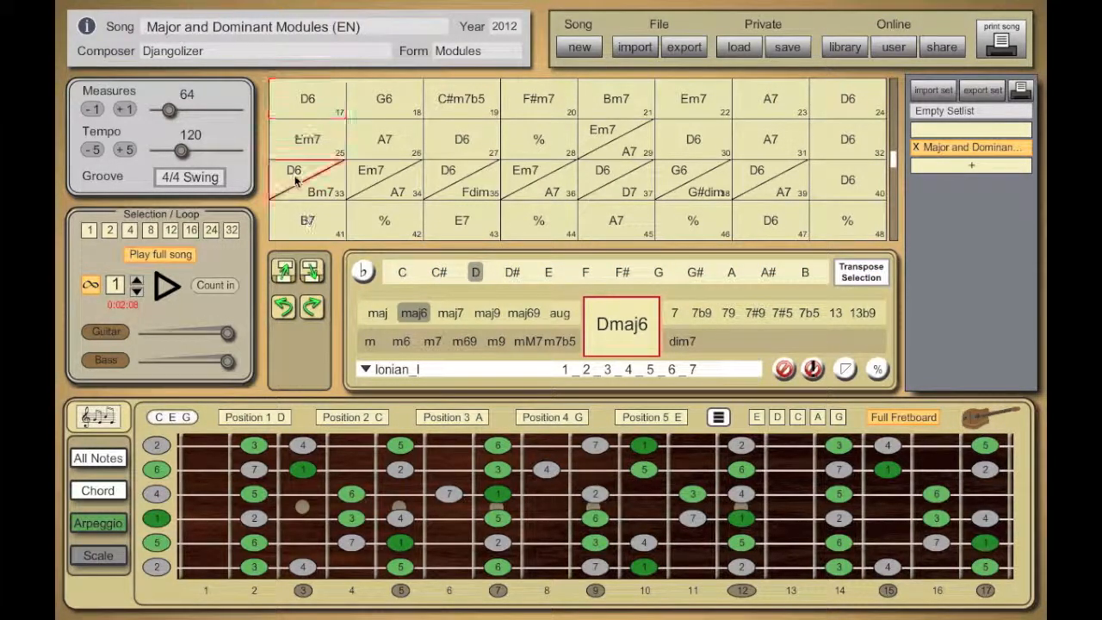
pyautogui.click(109, 229)
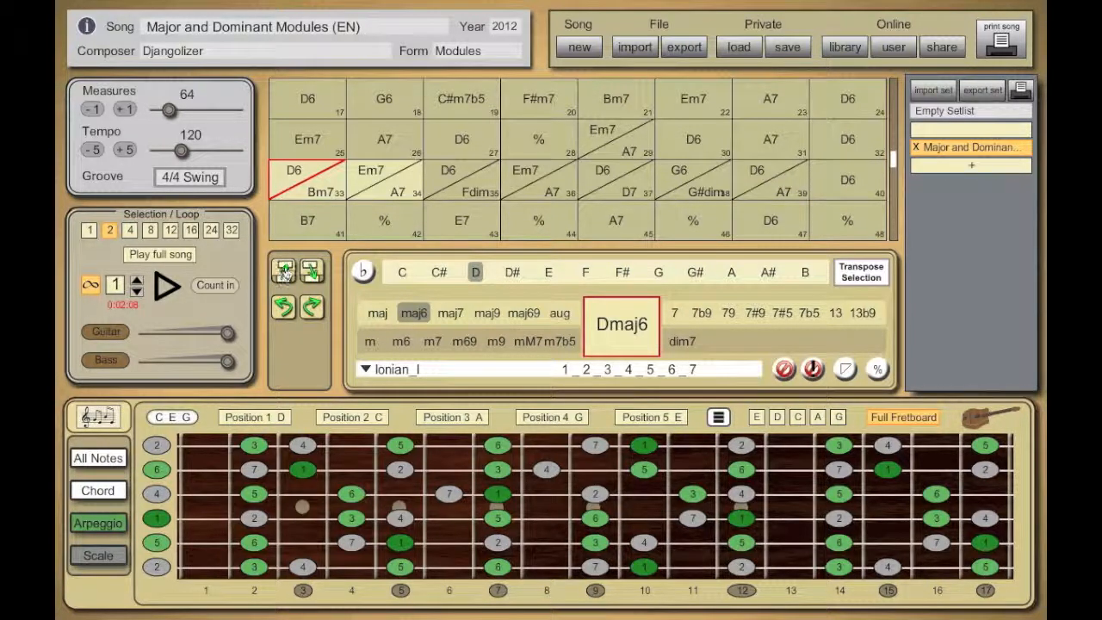
pyautogui.click(947, 129)
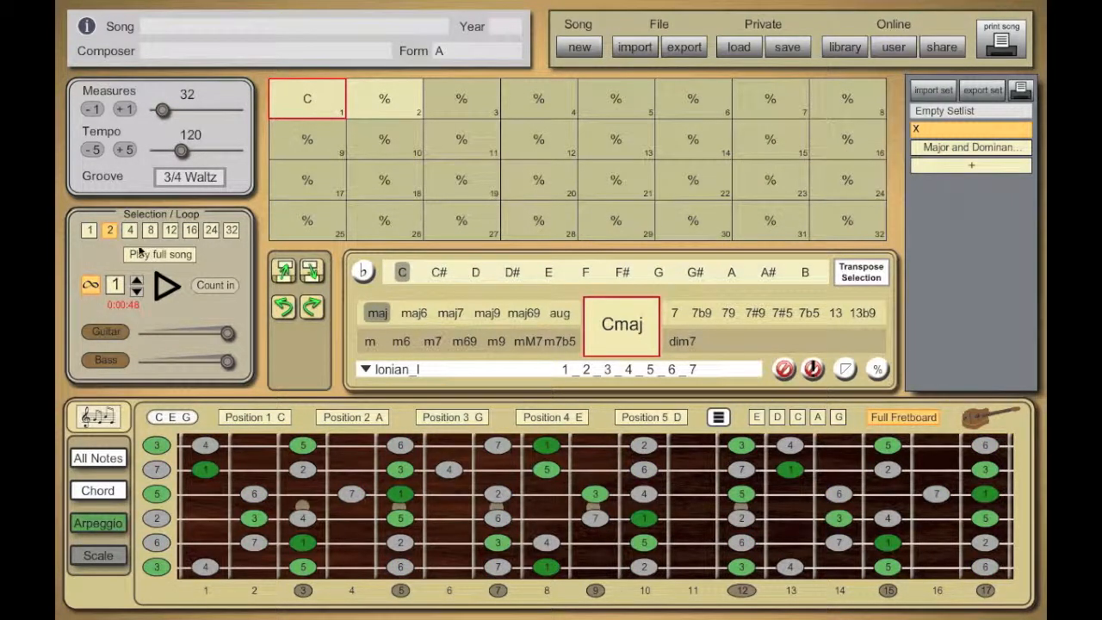
pyautogui.click(311, 271)
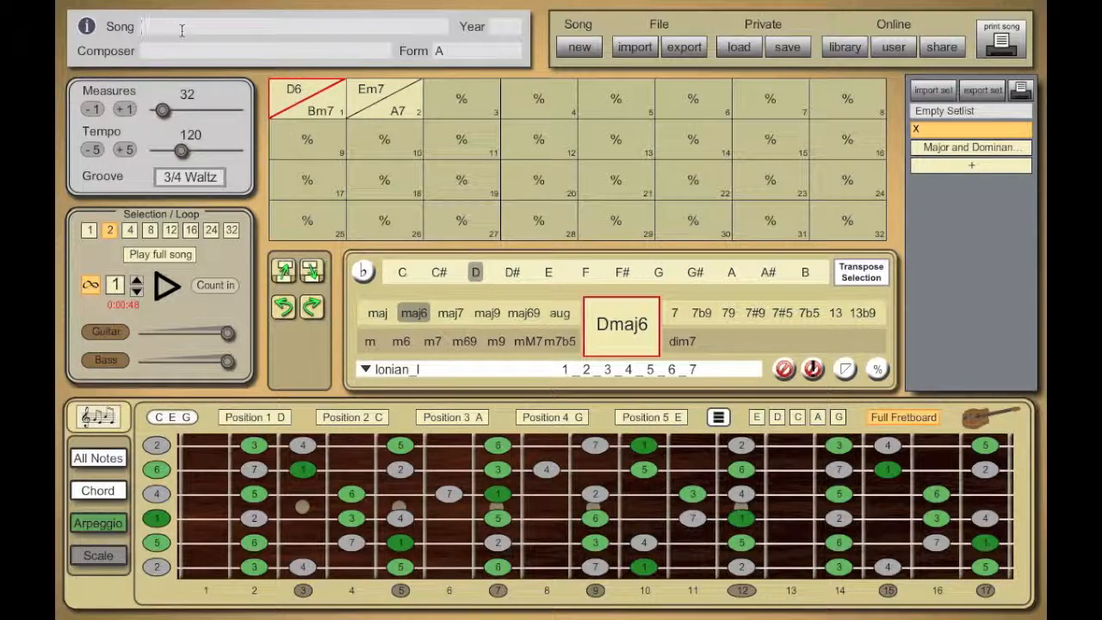
# Title the new song Daphne, with Django Reinhardt as composer and AABA as form
pyautogui.write('Daphne')
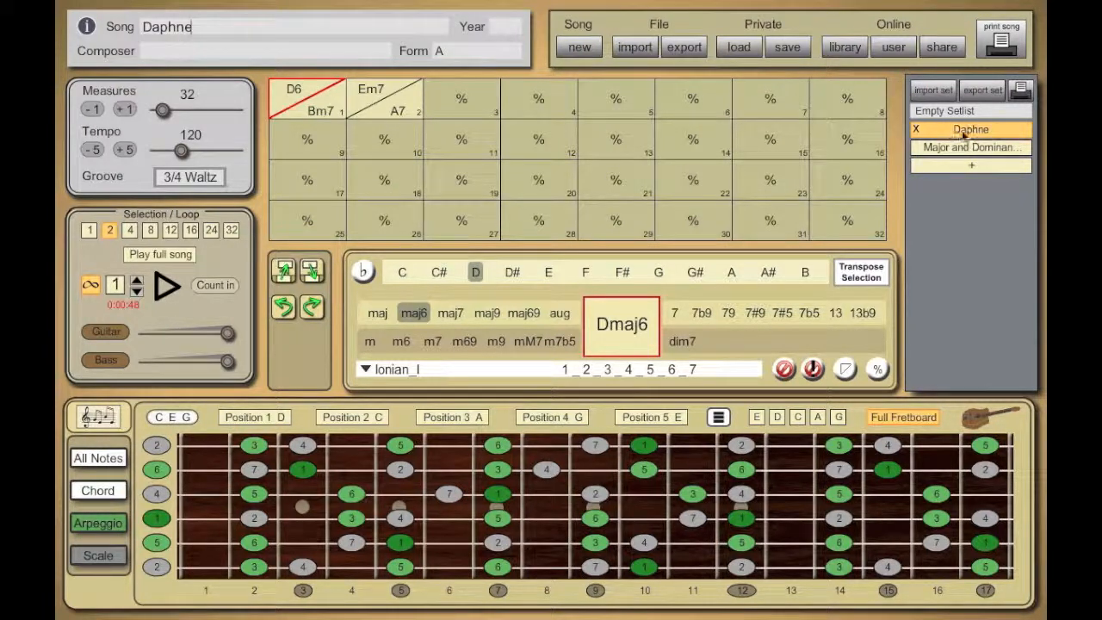
pyautogui.click(157, 52)
pyautogui.write('Django Reinhar')
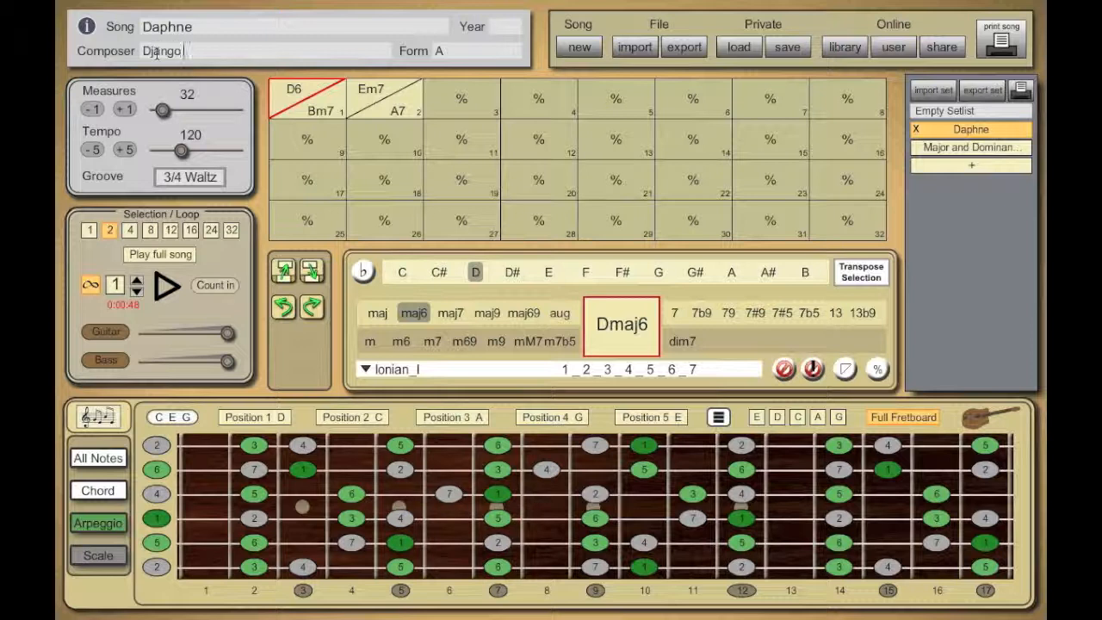
pyautogui.write('dt')
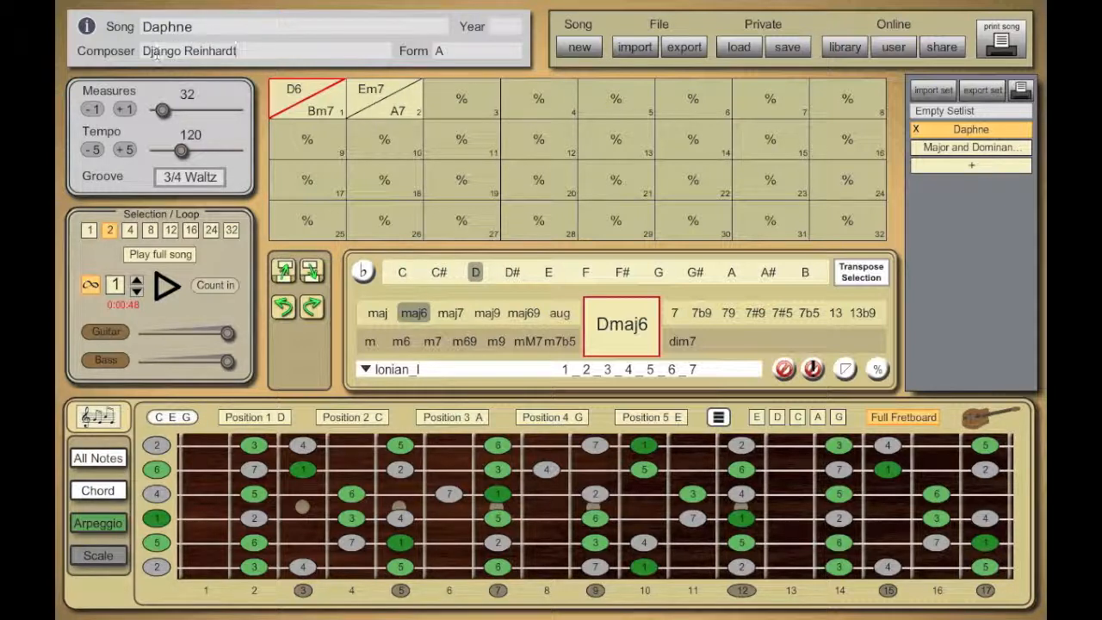
pyautogui.click(460, 52)
pyautogui.write('AABA')
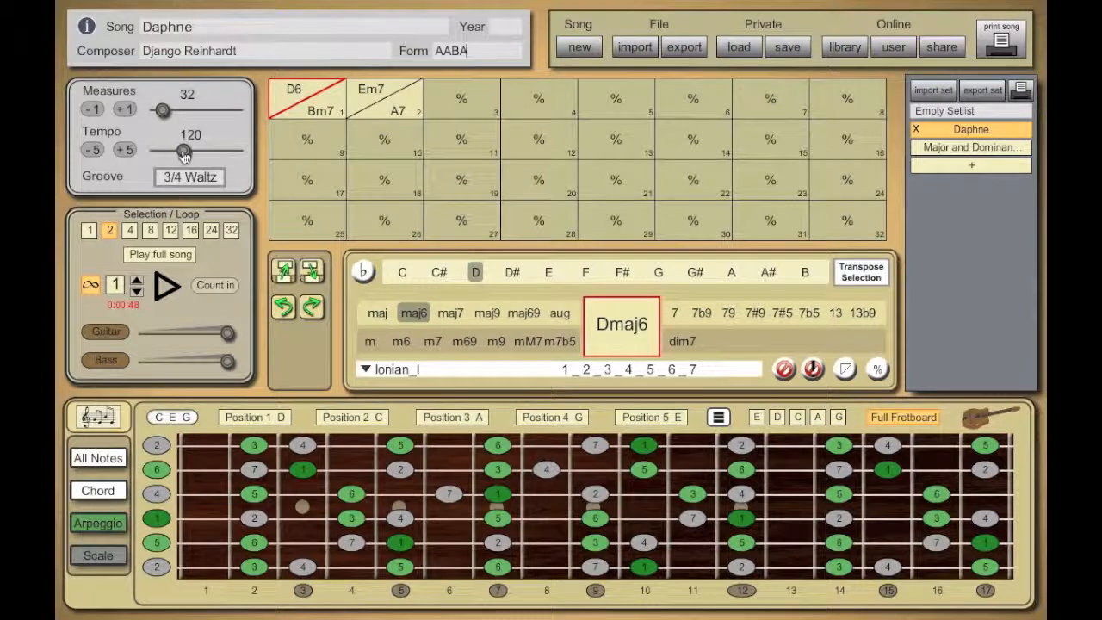
# Set the song's tempo to 240 and its groove to 4/4 Swing
pyautogui.moveTo(181, 153); pyautogui.dragTo(220, 153)
pyautogui.click(193, 178)
# Copy the D6-D7-G6-G#dim module from bars 37 and 38 of the modules song into bars 5 and 6 of Daphne
pyautogui.click(974, 147)
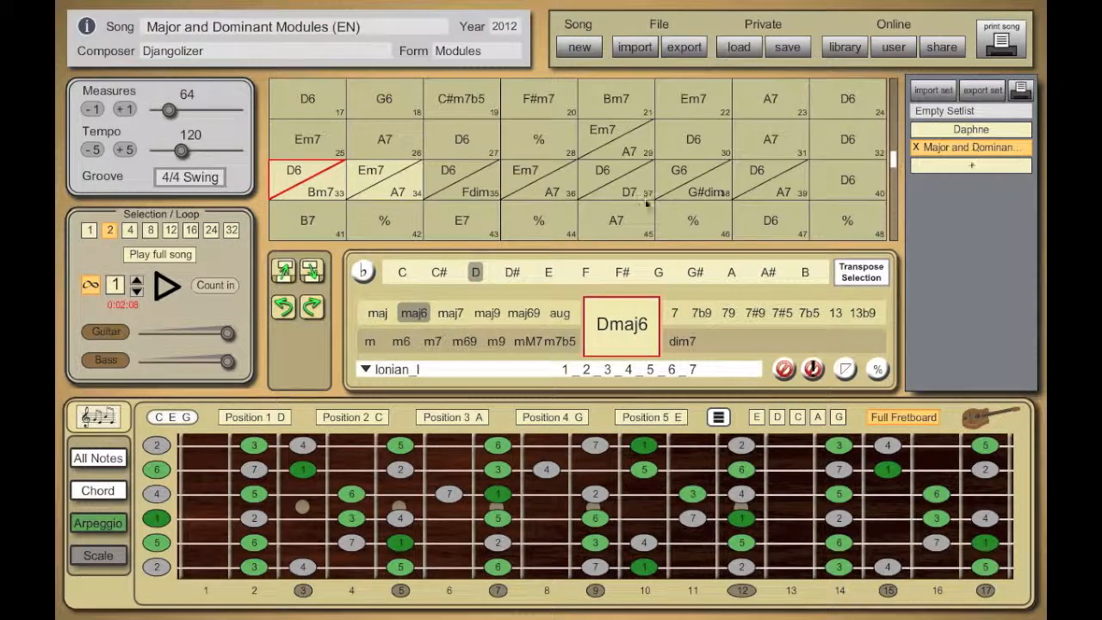
pyautogui.click(603, 173)
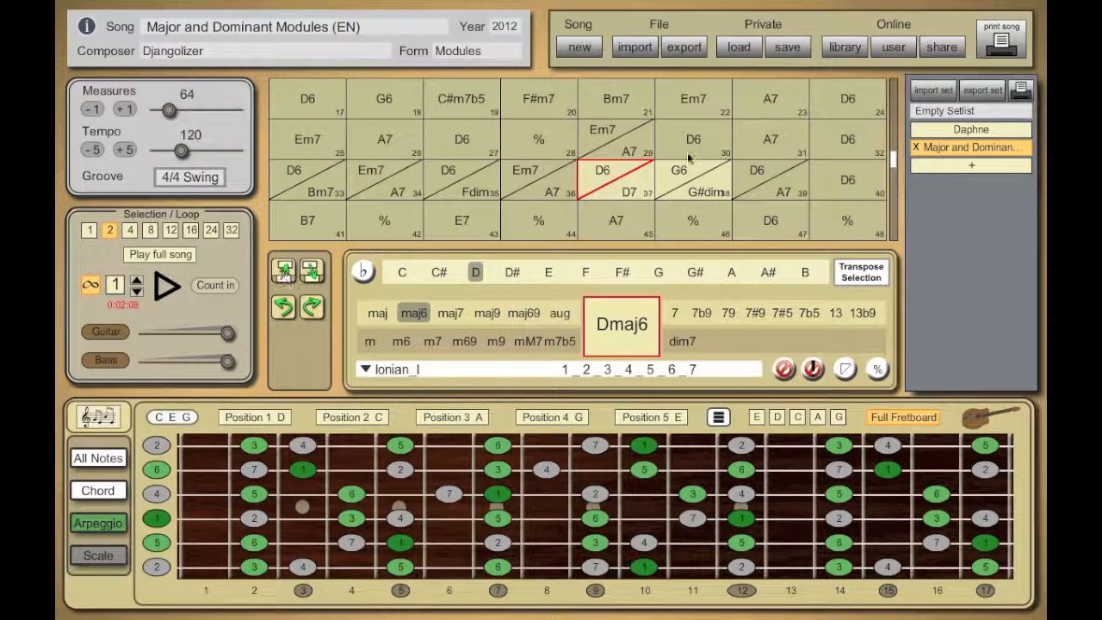
pyautogui.click(973, 130)
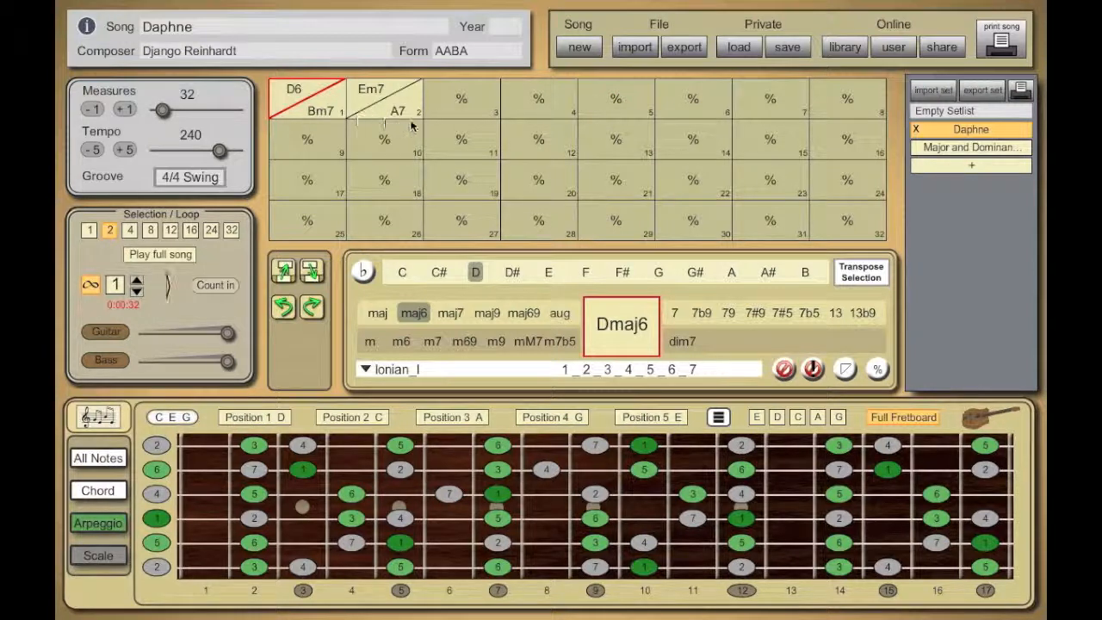
pyautogui.click(608, 103)
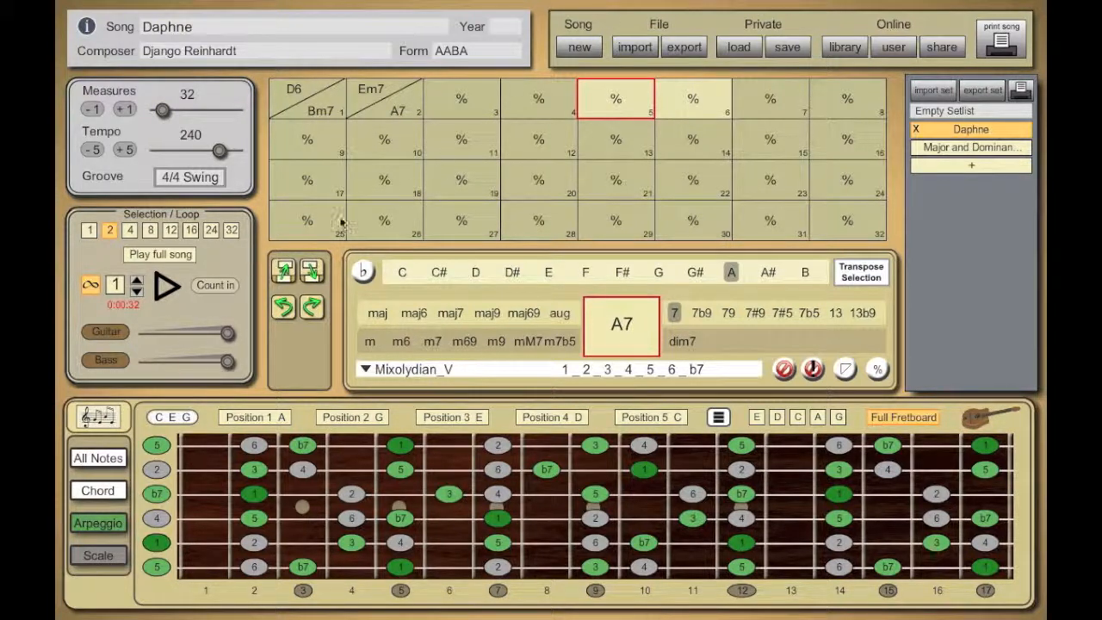
pyautogui.click(313, 271)
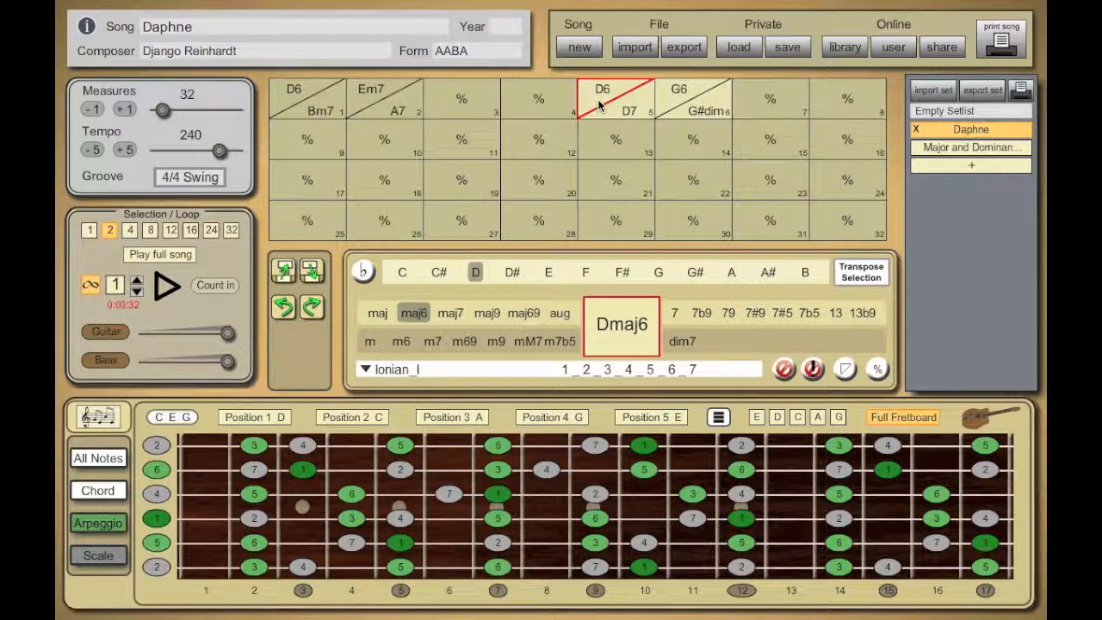
# Copy the D6-Bm7-Em7-A7 turnaround from Daphne's bars 1 and 2 into bars 3 and 4 and bars 7 and 8
pyautogui.click(771, 101)
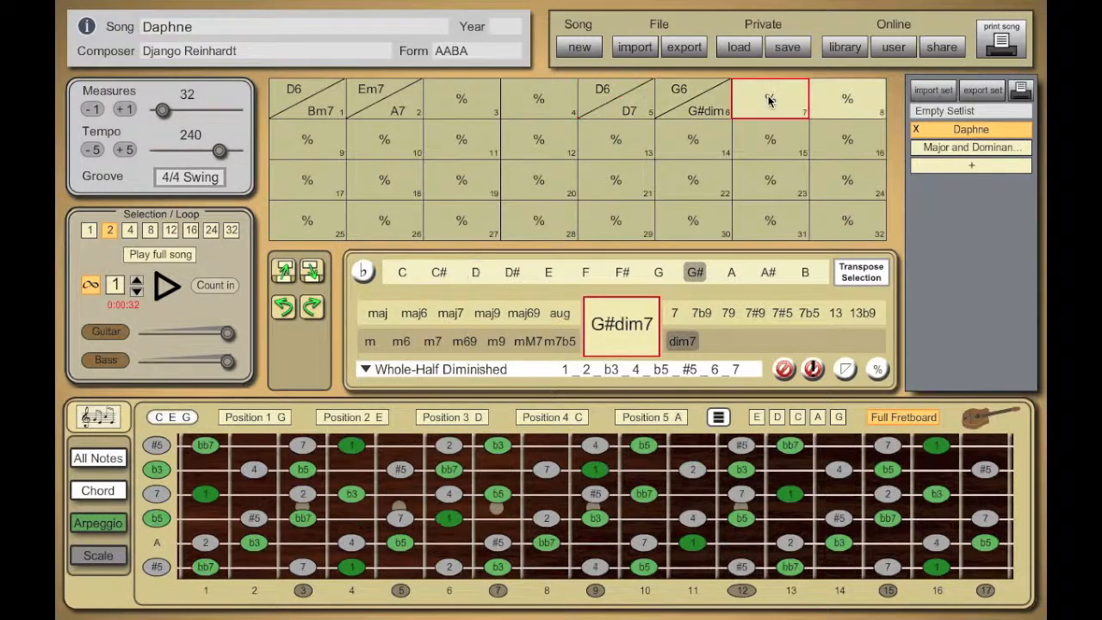
pyautogui.click(937, 147)
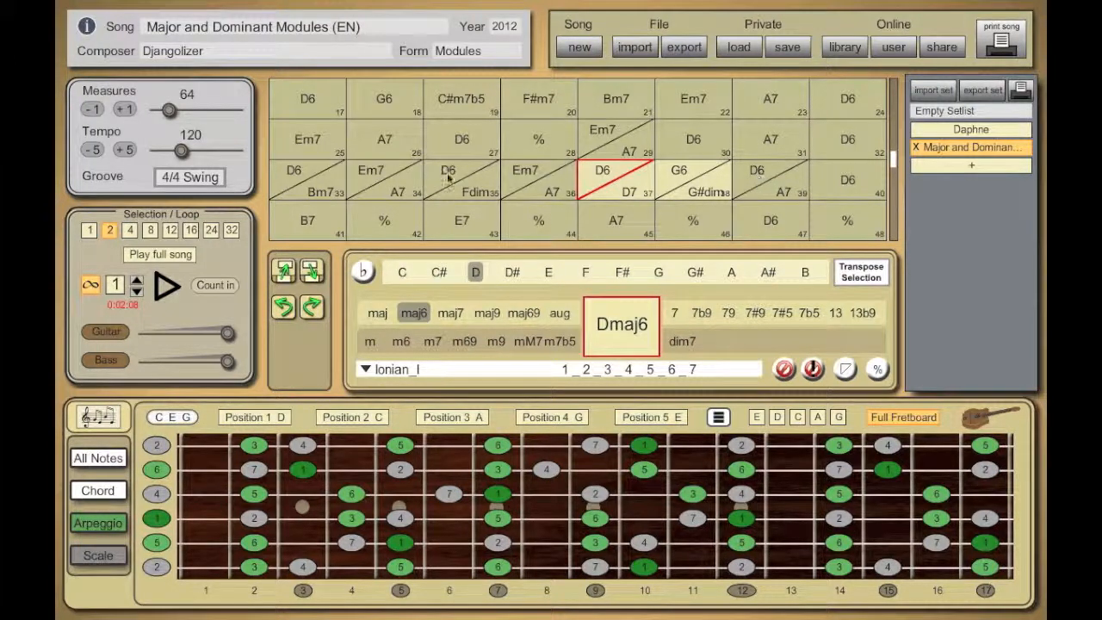
pyautogui.click(931, 130)
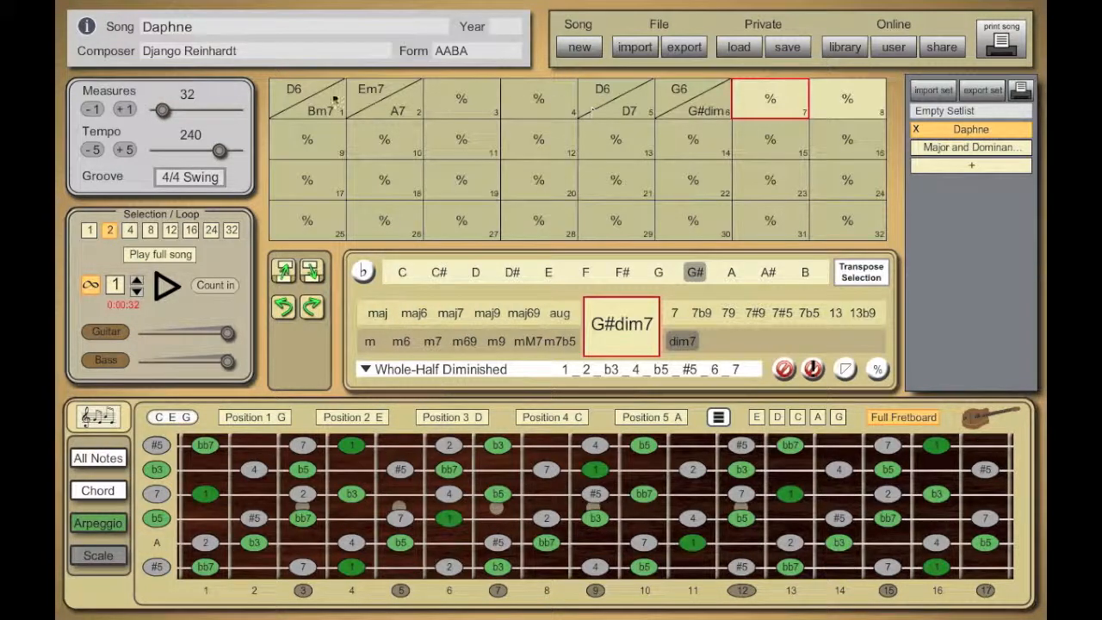
pyautogui.click(306, 100)
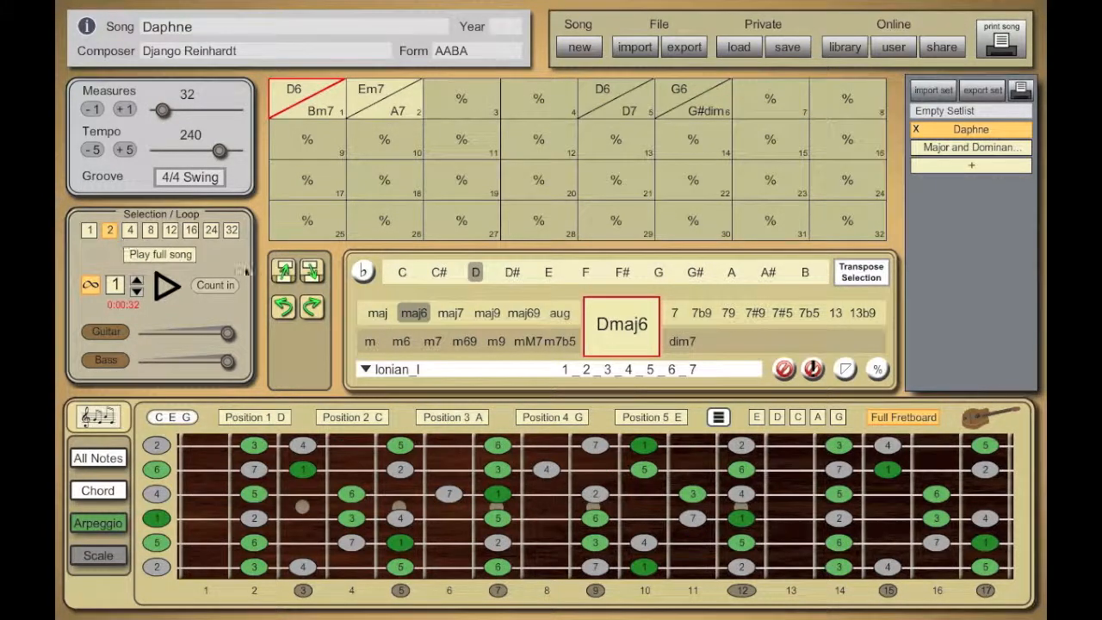
pyautogui.click(469, 102)
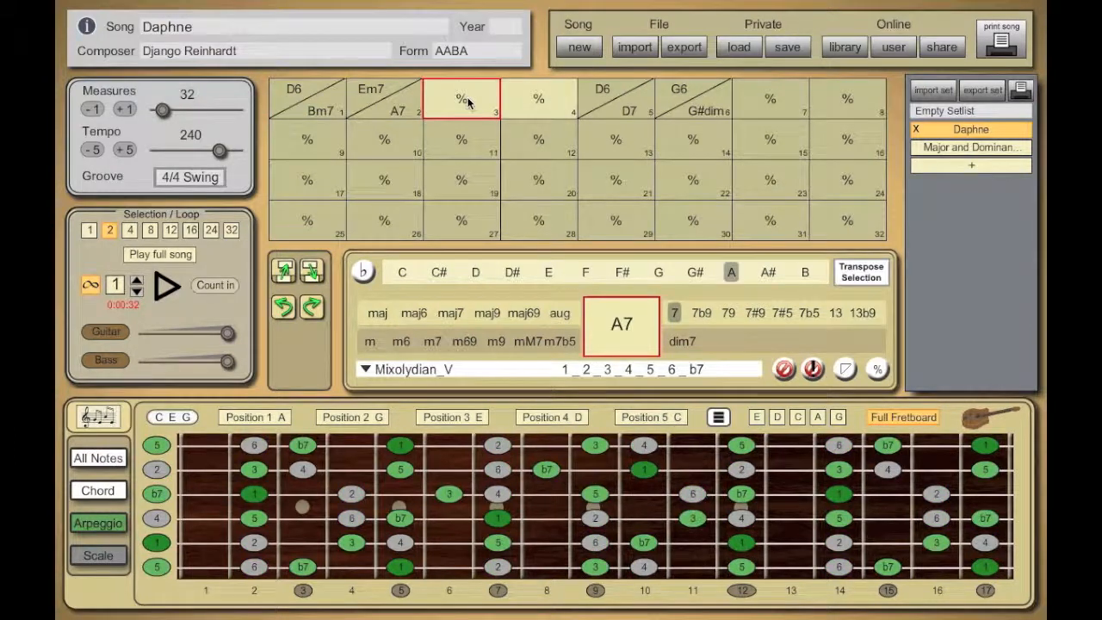
pyautogui.click(312, 274)
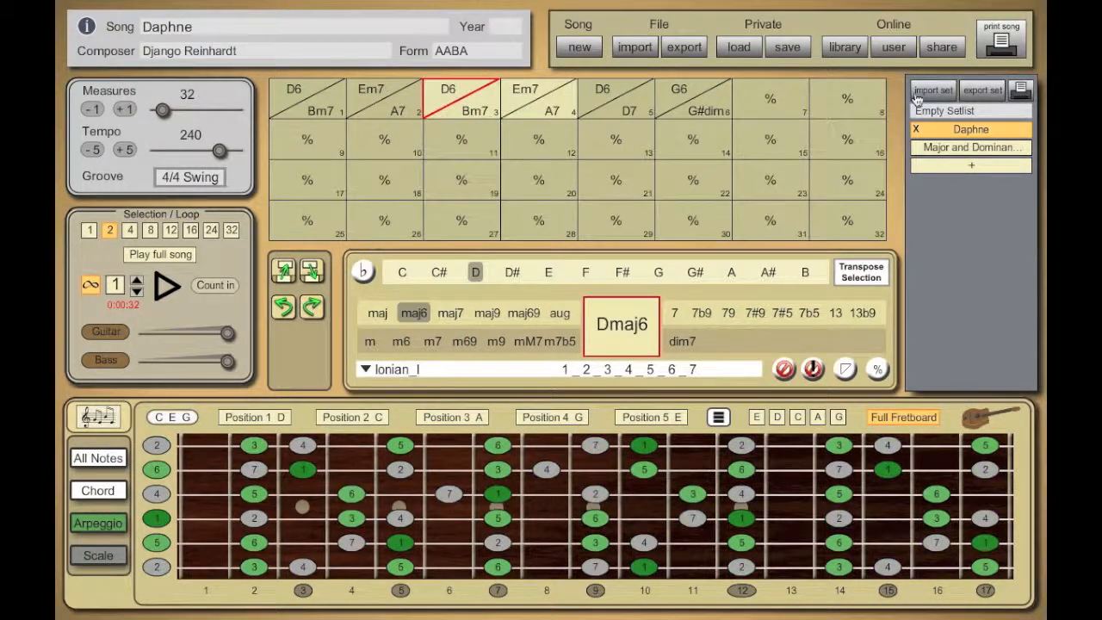
pyautogui.click(775, 101)
pyautogui.click(312, 274)
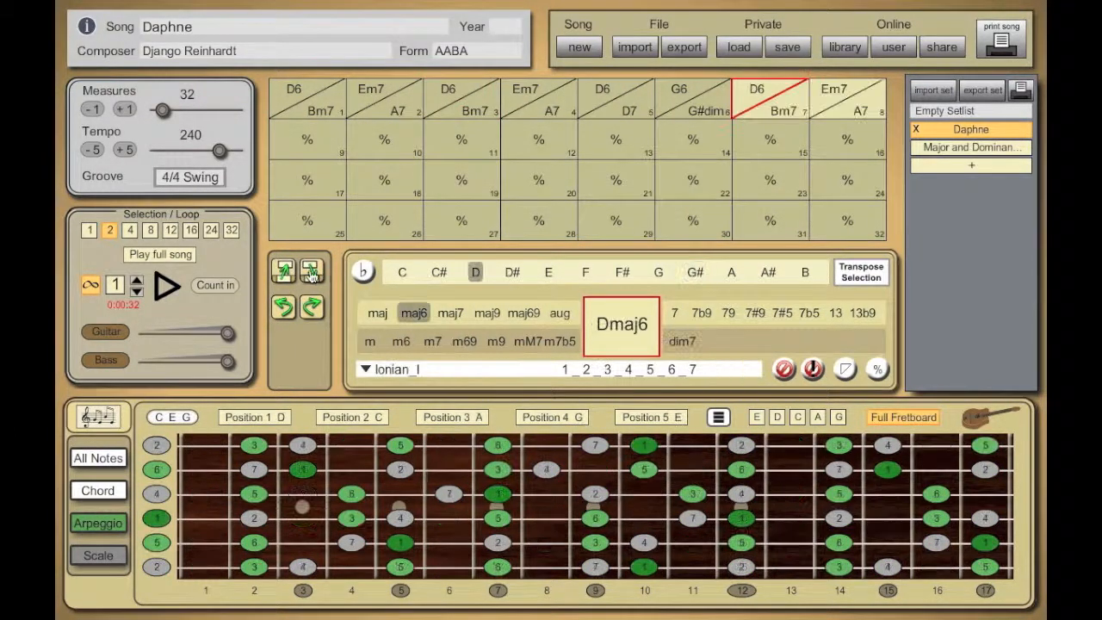
# Copy the eight-bar A section from bars 1 to 8 into bars 9 to 16, 25 to 32 and 17 to 24
pyautogui.click(293, 100)
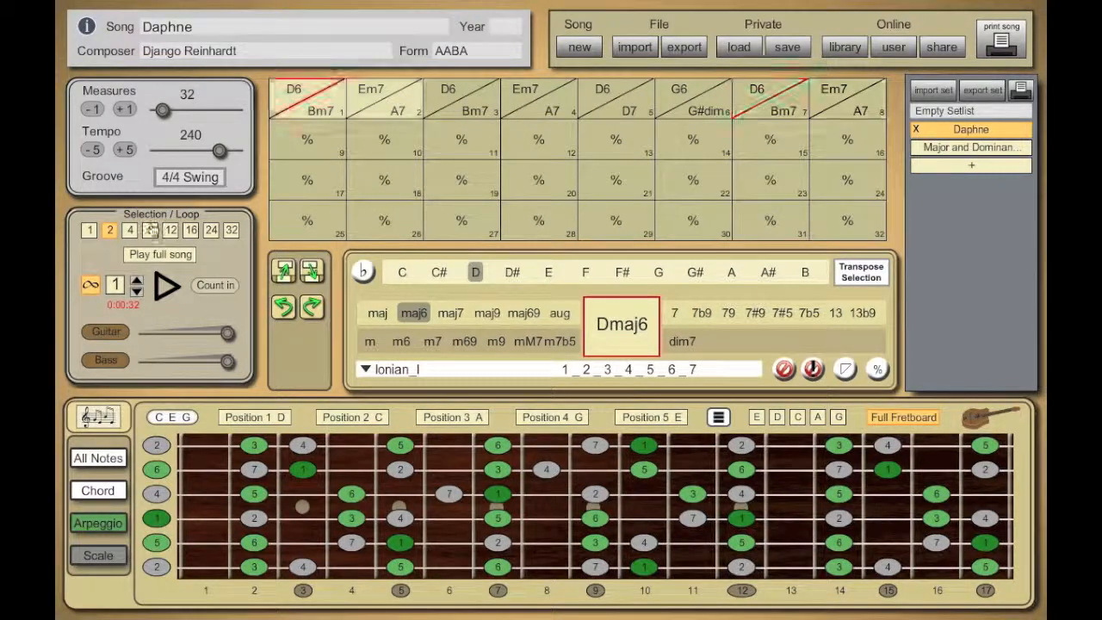
pyautogui.click(150, 229)
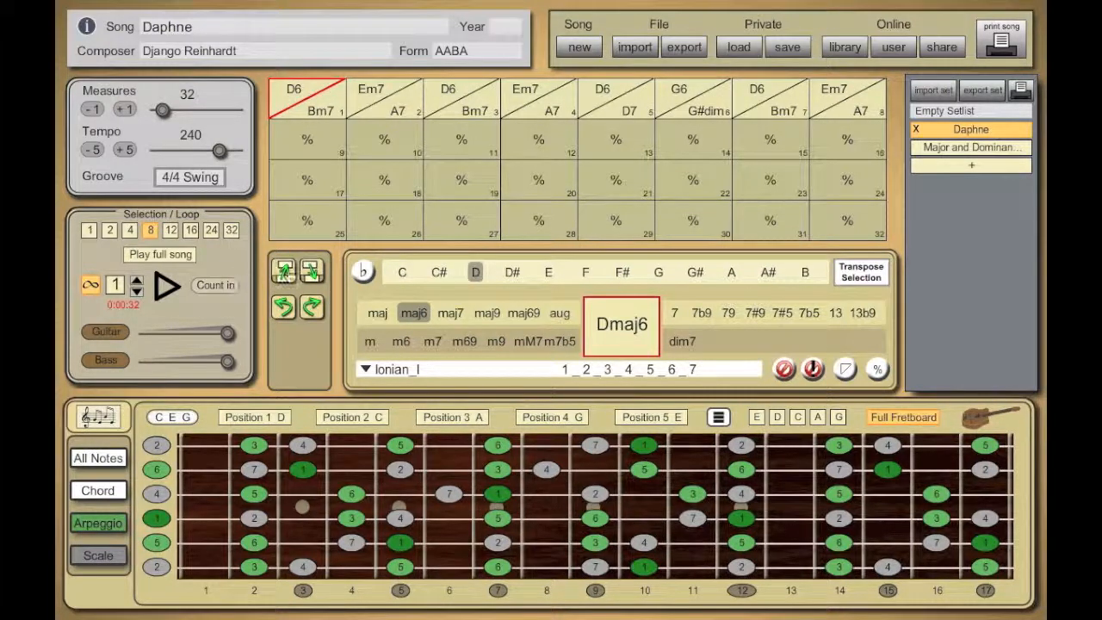
pyautogui.click(308, 142)
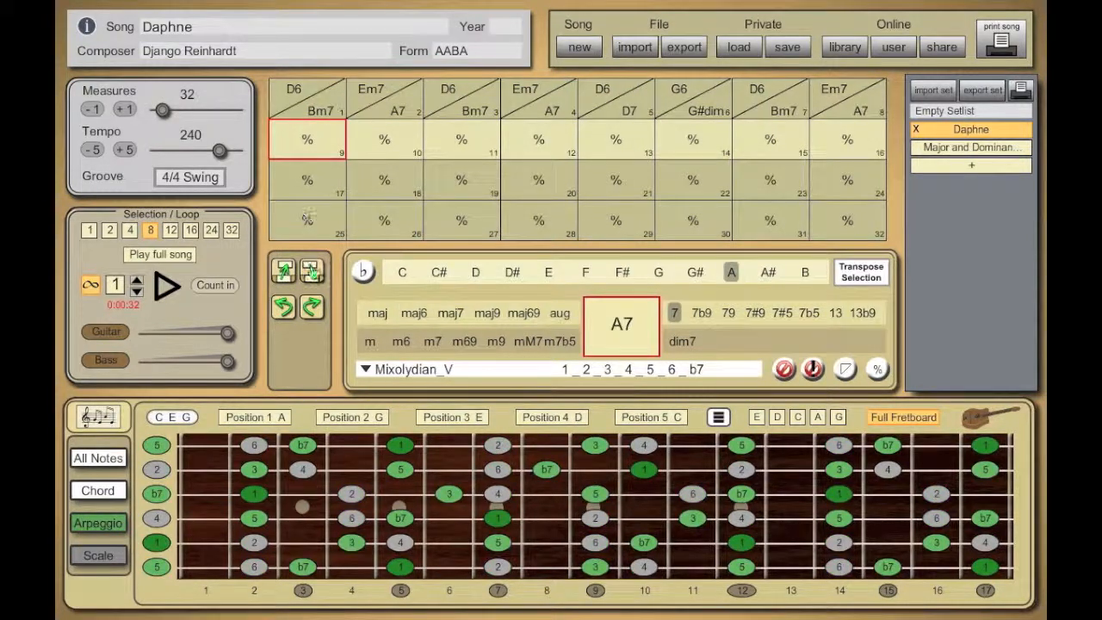
pyautogui.click(313, 271)
pyautogui.click(307, 219)
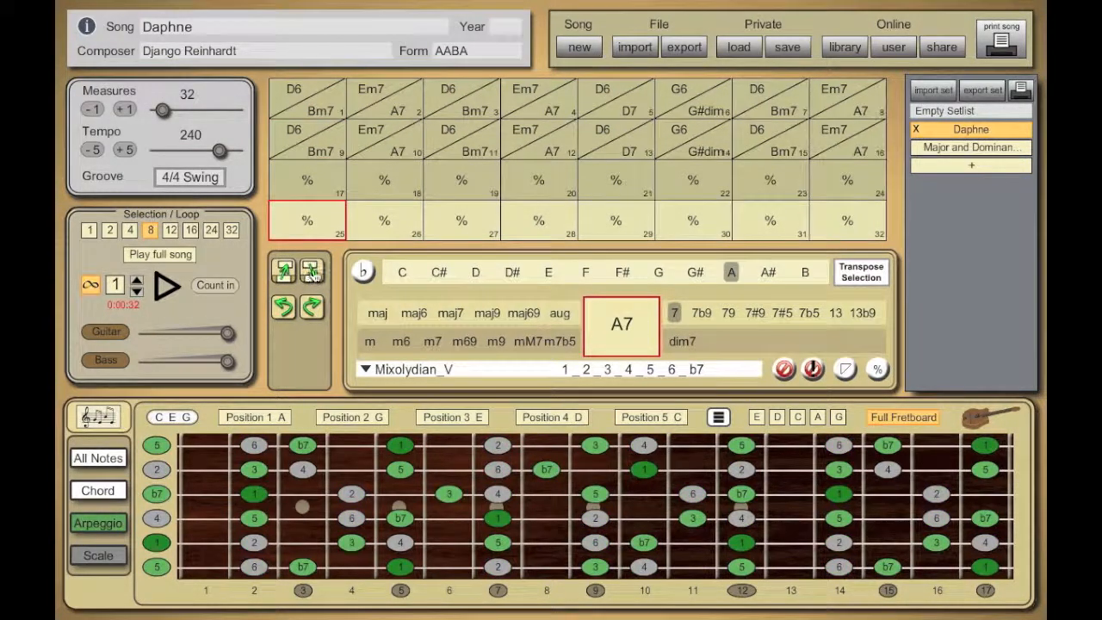
pyautogui.click(313, 272)
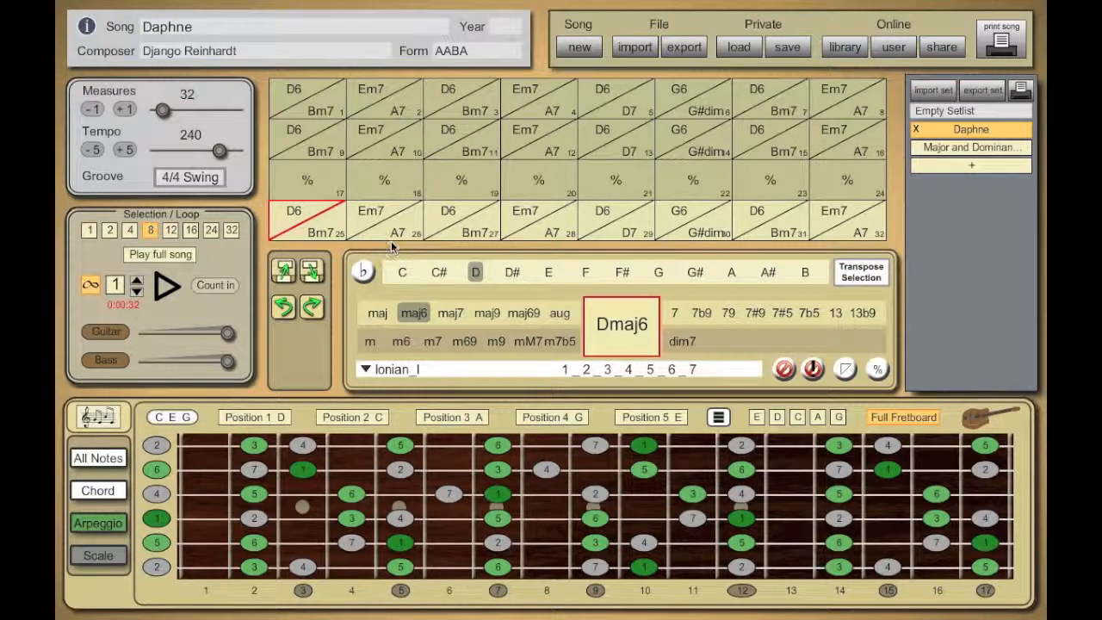
pyautogui.click(311, 184)
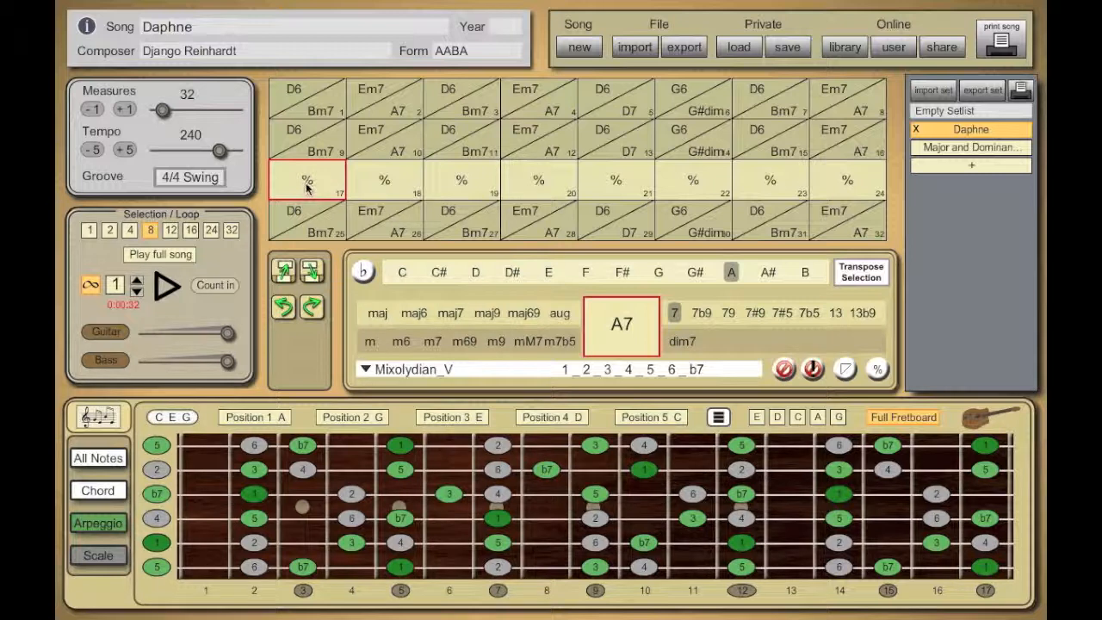
pyautogui.click(312, 270)
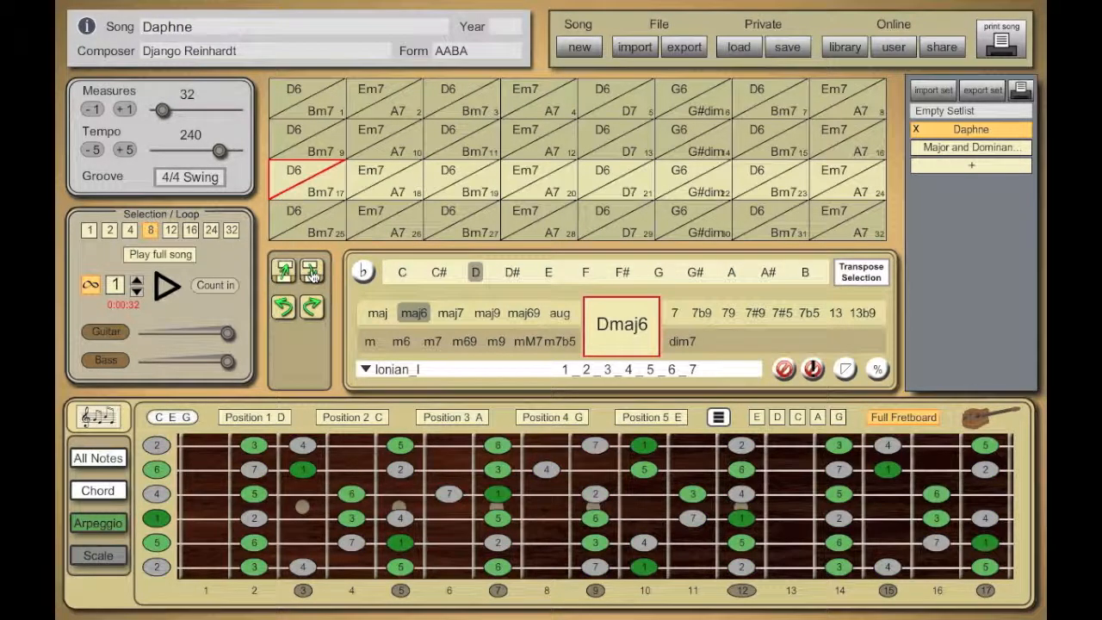
# Switch the note names to flats and transpose only bars 17 to 24 from D to Eb
pyautogui.click(863, 273)
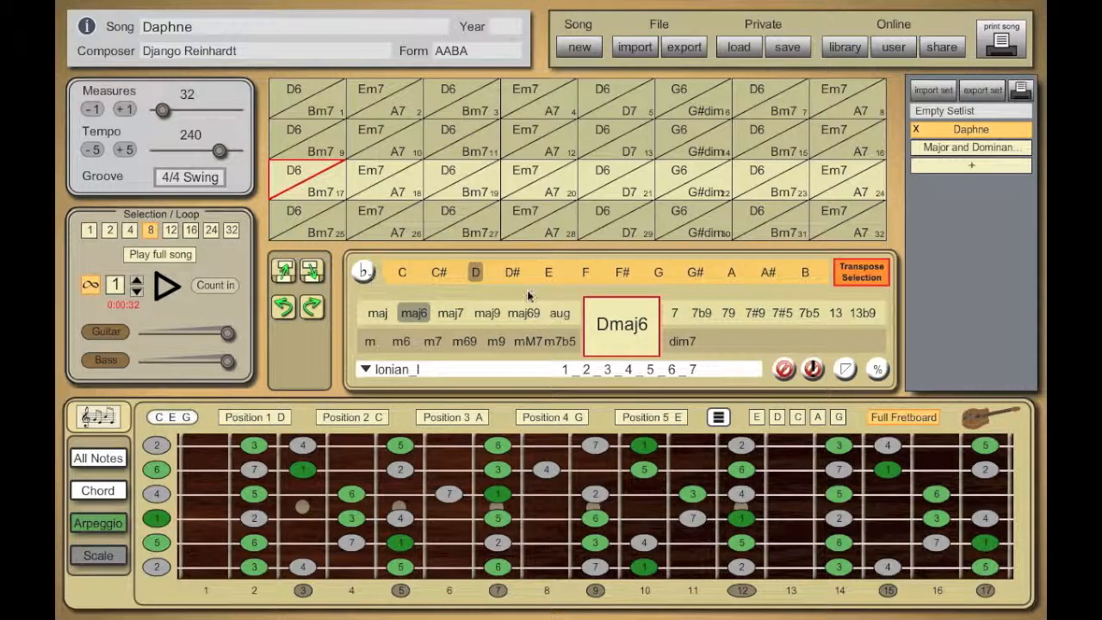
pyautogui.click(362, 271)
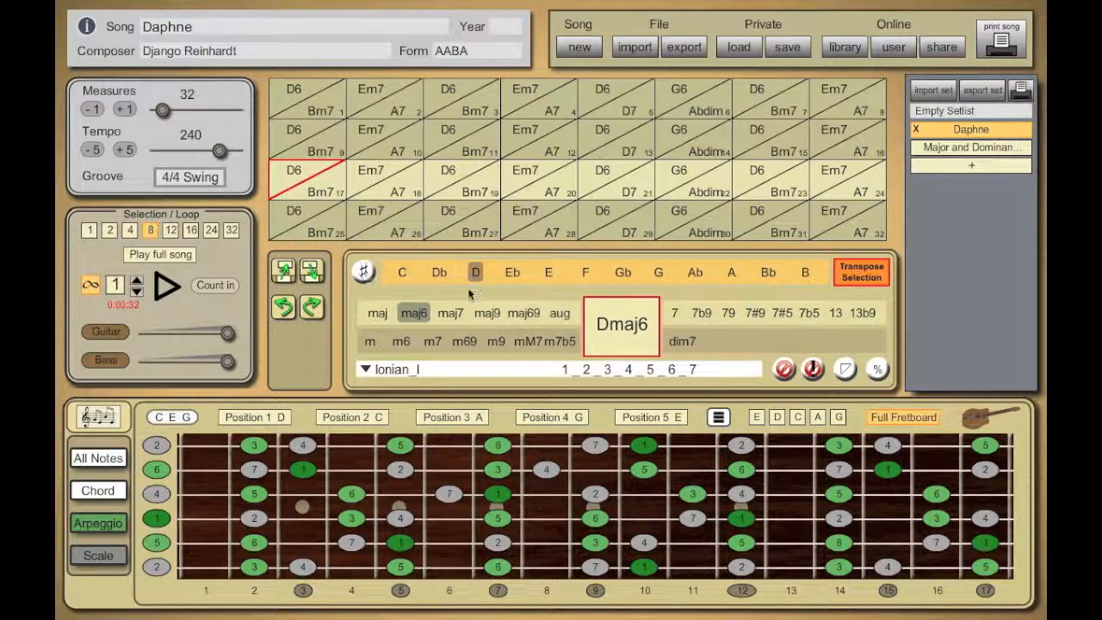
pyautogui.click(512, 273)
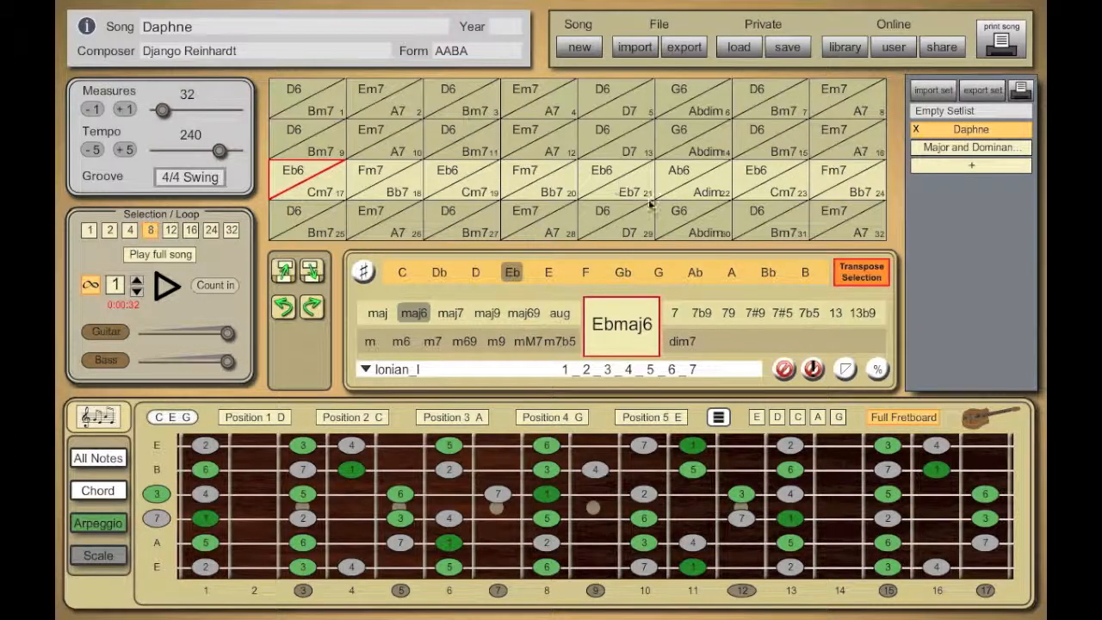
pyautogui.click(859, 272)
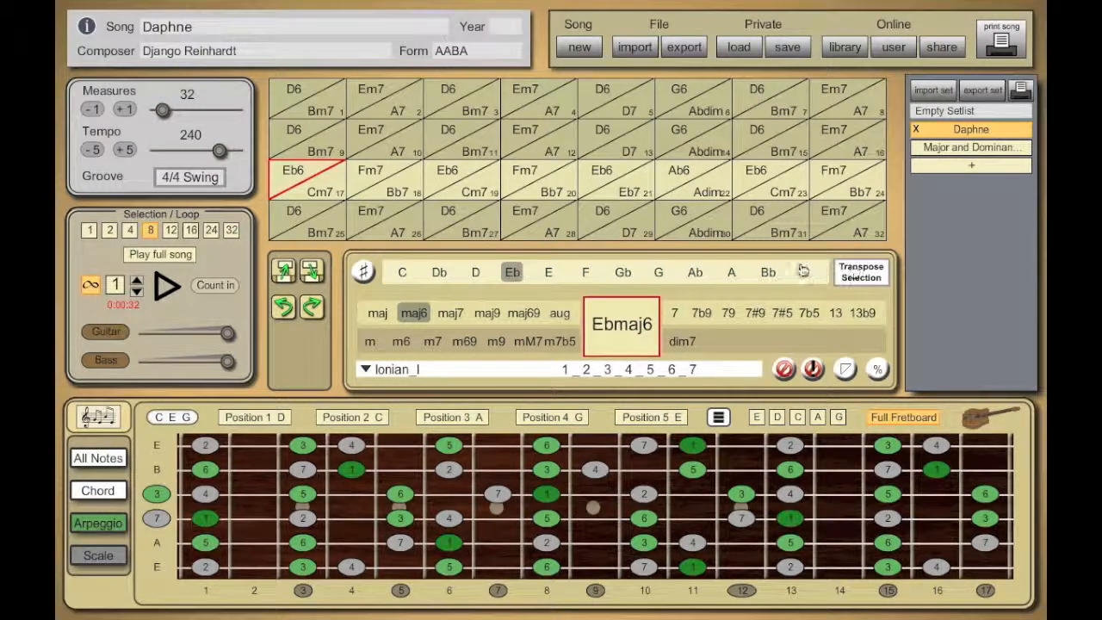
# Replace bars 21 and 22 with a copy of the Eb6-Cm7-Fm7-Bb7 turnaround from bars 19 and 20
pyautogui.click(605, 178)
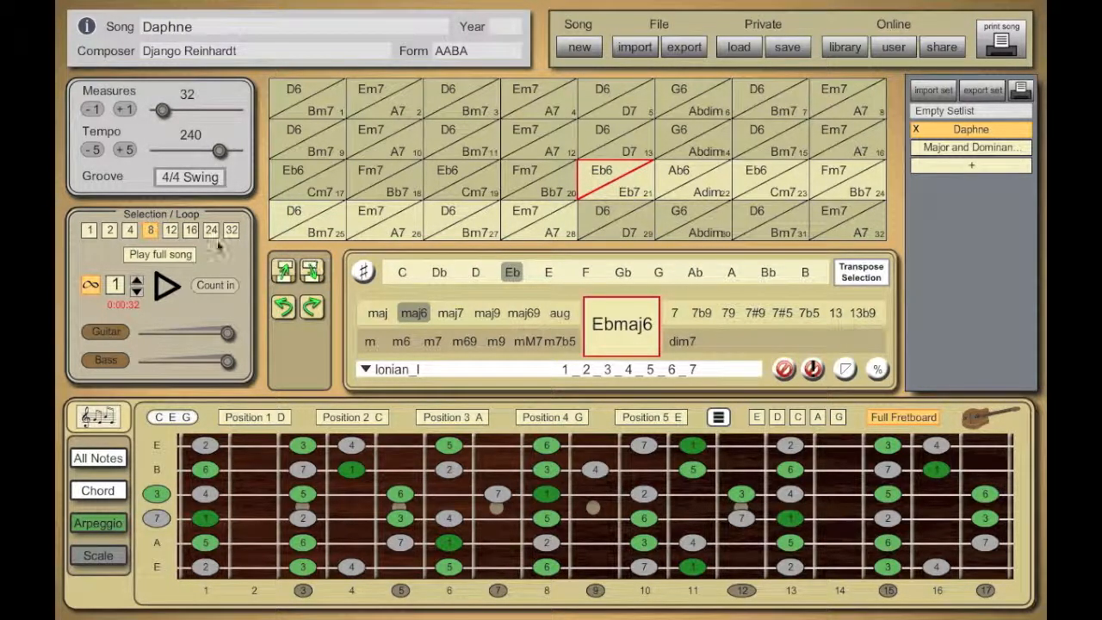
pyautogui.click(112, 232)
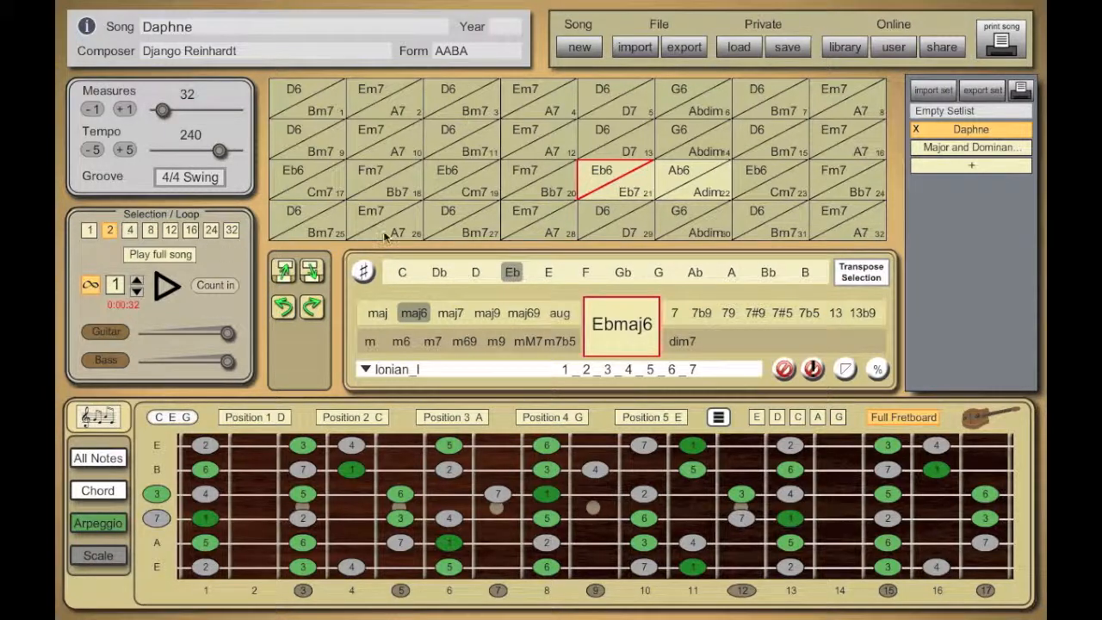
pyautogui.click(452, 179)
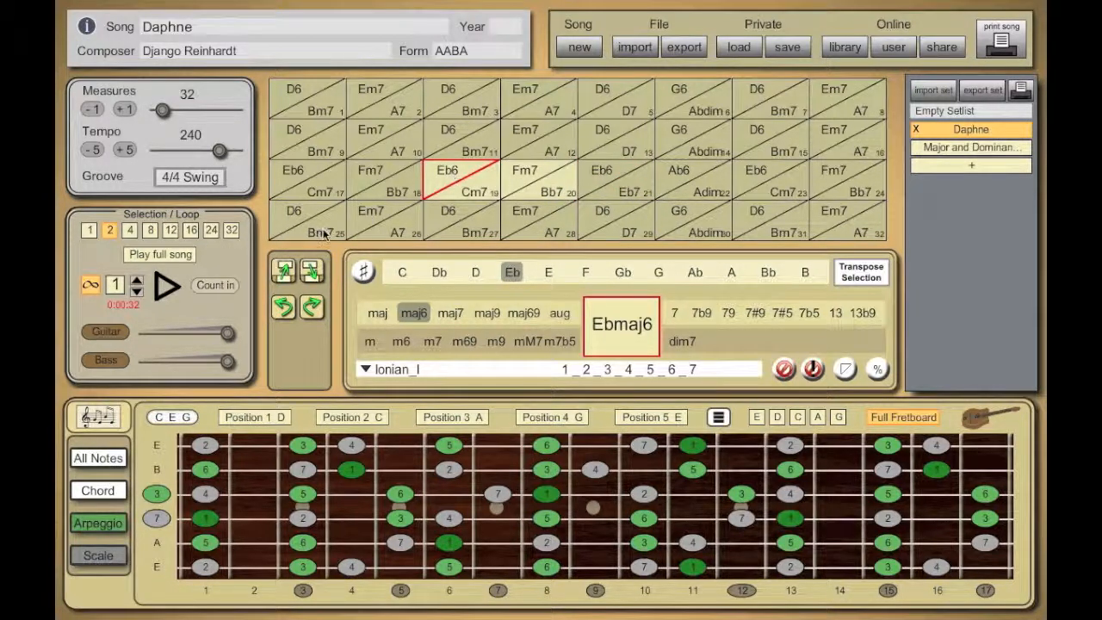
pyautogui.click(614, 185)
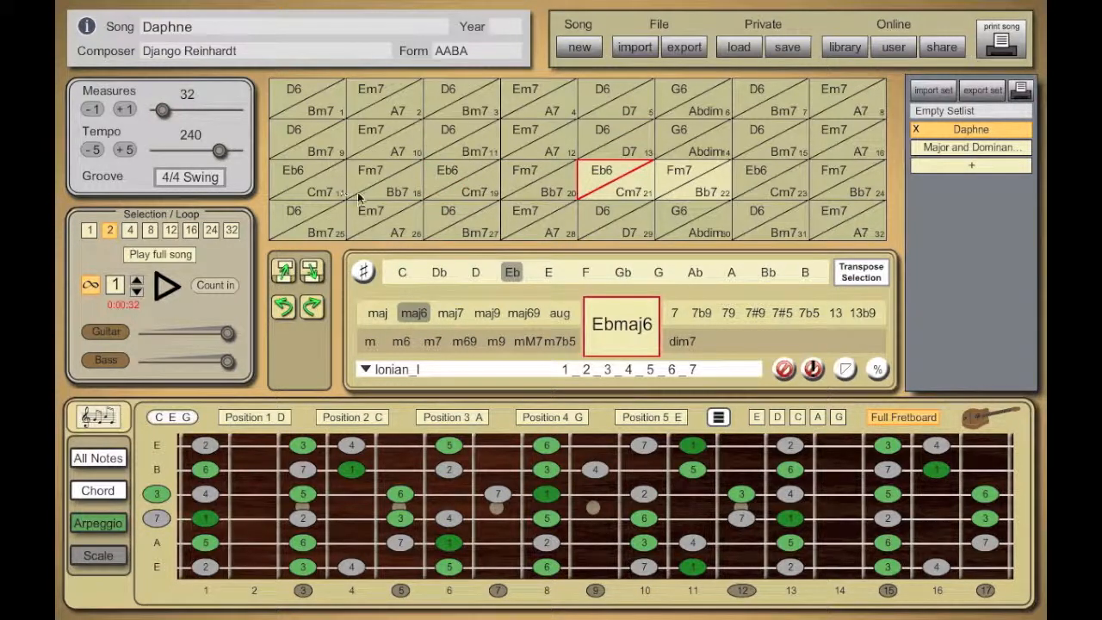
pyautogui.click(331, 179)
pyautogui.click(479, 188)
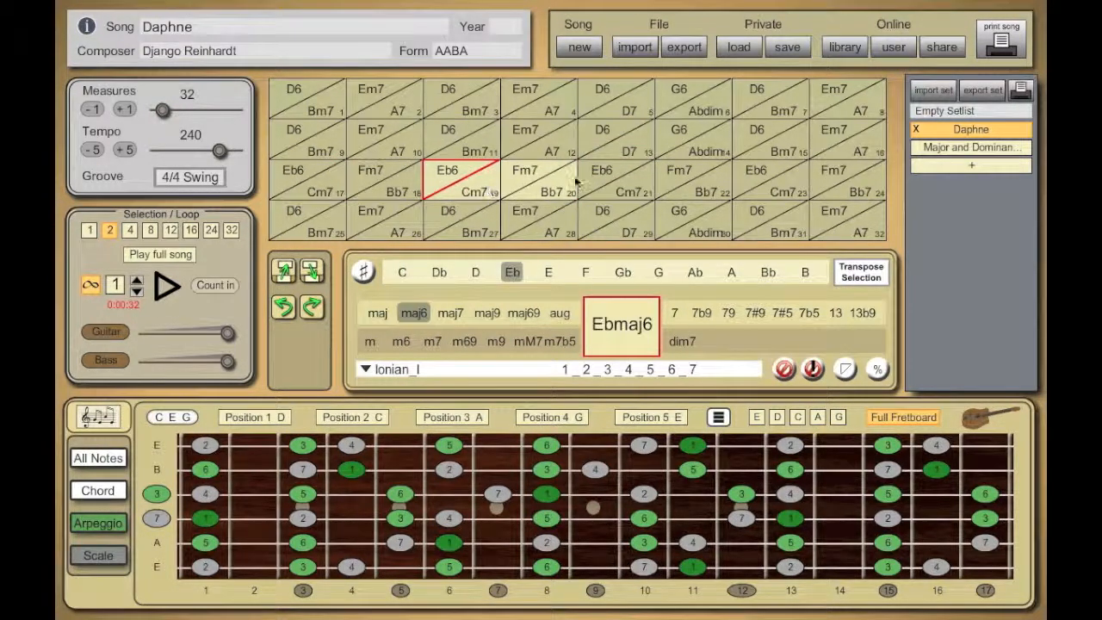
pyautogui.click(600, 183)
# Turn bars 23 and 24 into single-chord bars, keeping Eb6 in bar 23 and setting bar 24 to A7
pyautogui.click(764, 182)
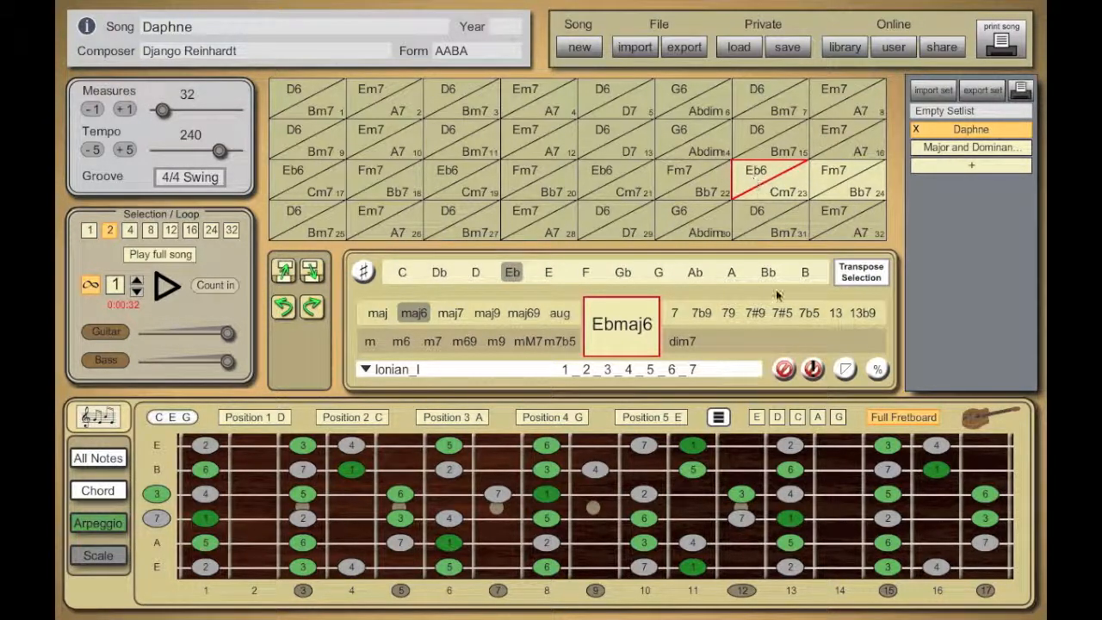
pyautogui.click(846, 370)
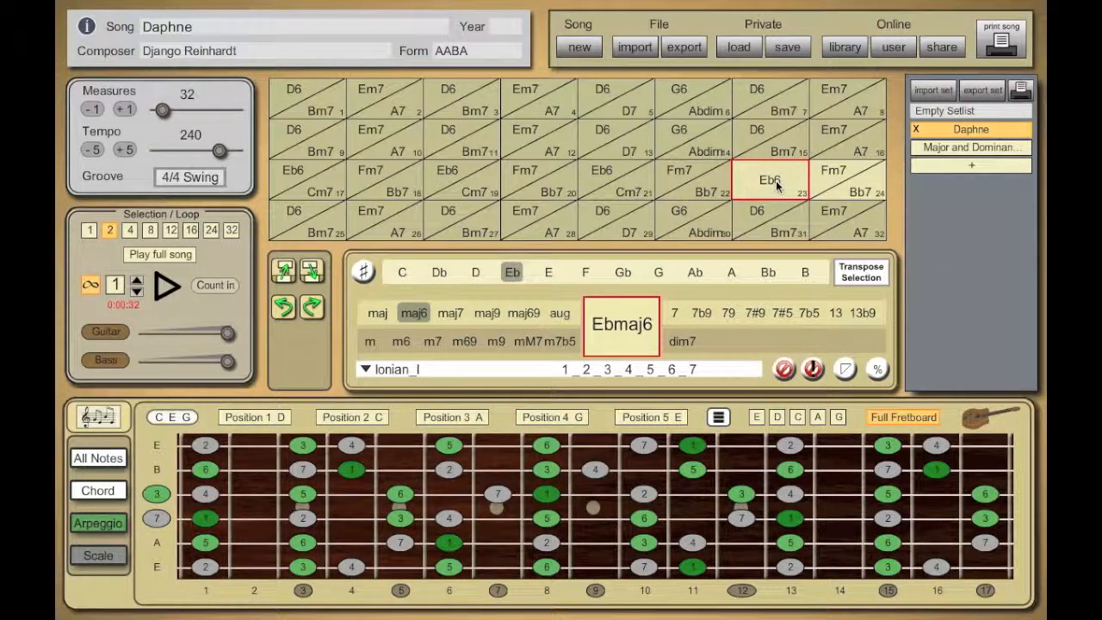
pyautogui.click(842, 184)
pyautogui.click(845, 370)
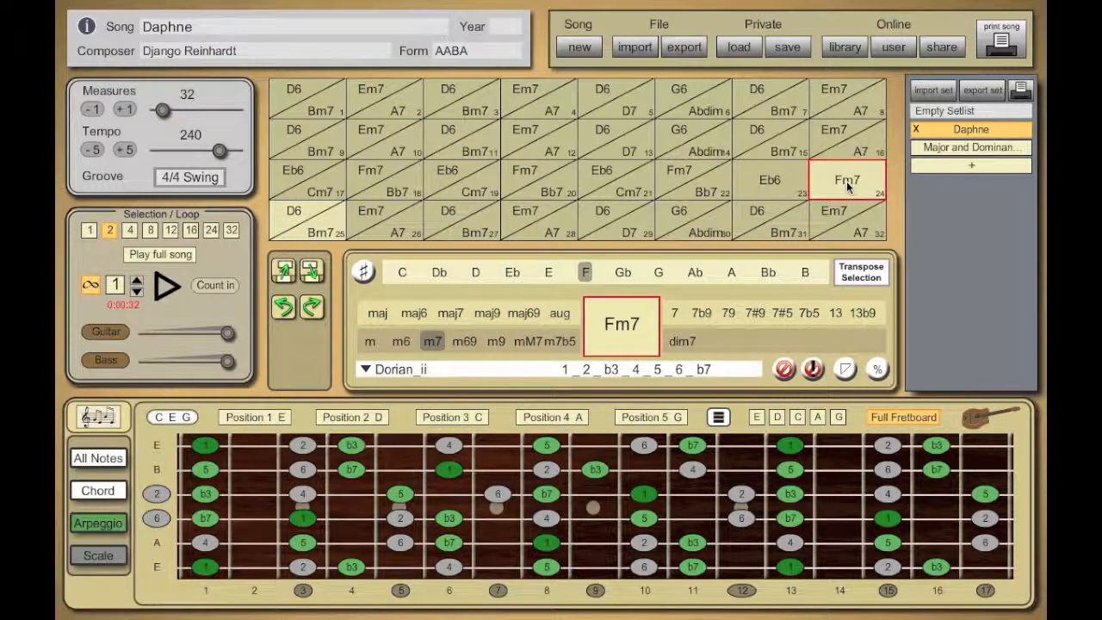
pyautogui.click(731, 272)
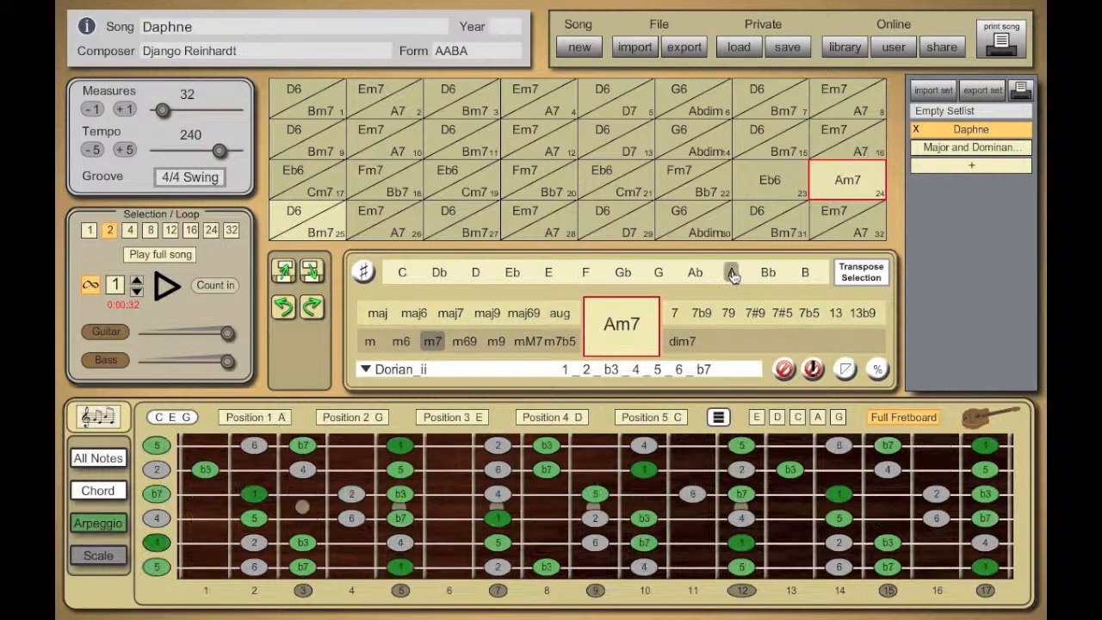
pyautogui.click(675, 313)
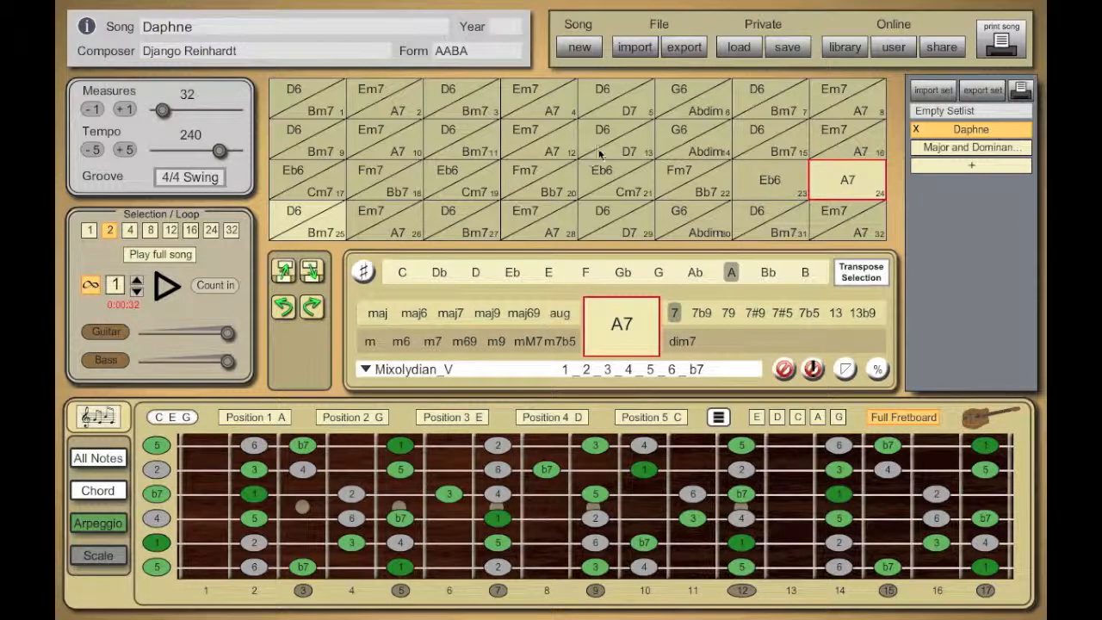
# Change the second A section's ending to D6 and A7 in bar 15 and a single D6 in bar 16
pyautogui.click(762, 135)
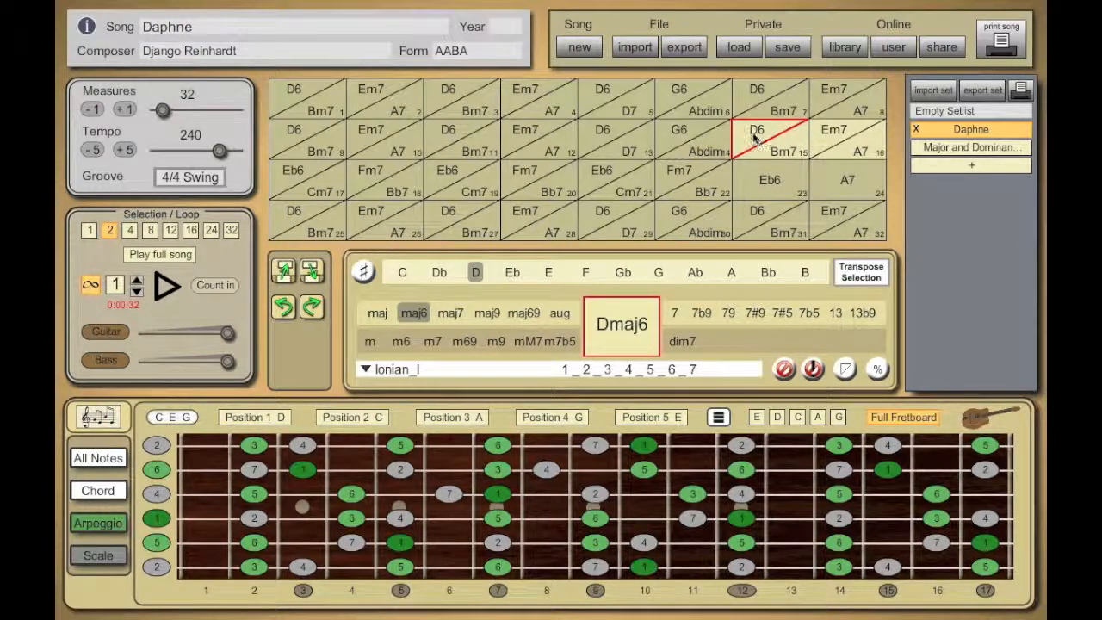
pyautogui.click(794, 152)
pyautogui.click(731, 273)
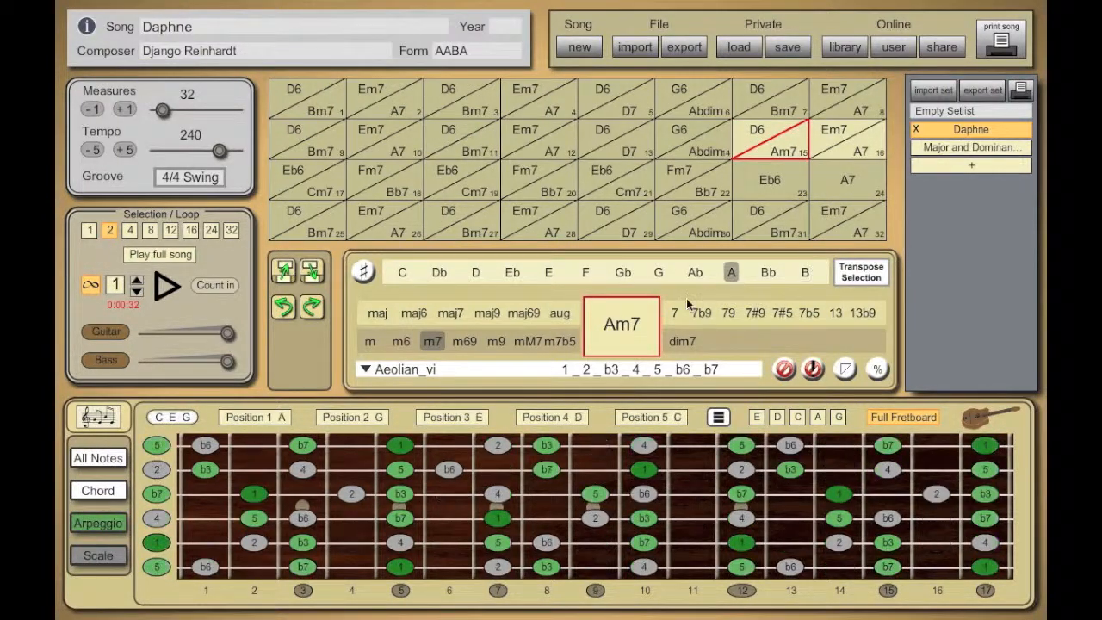
pyautogui.click(677, 312)
pyautogui.click(848, 143)
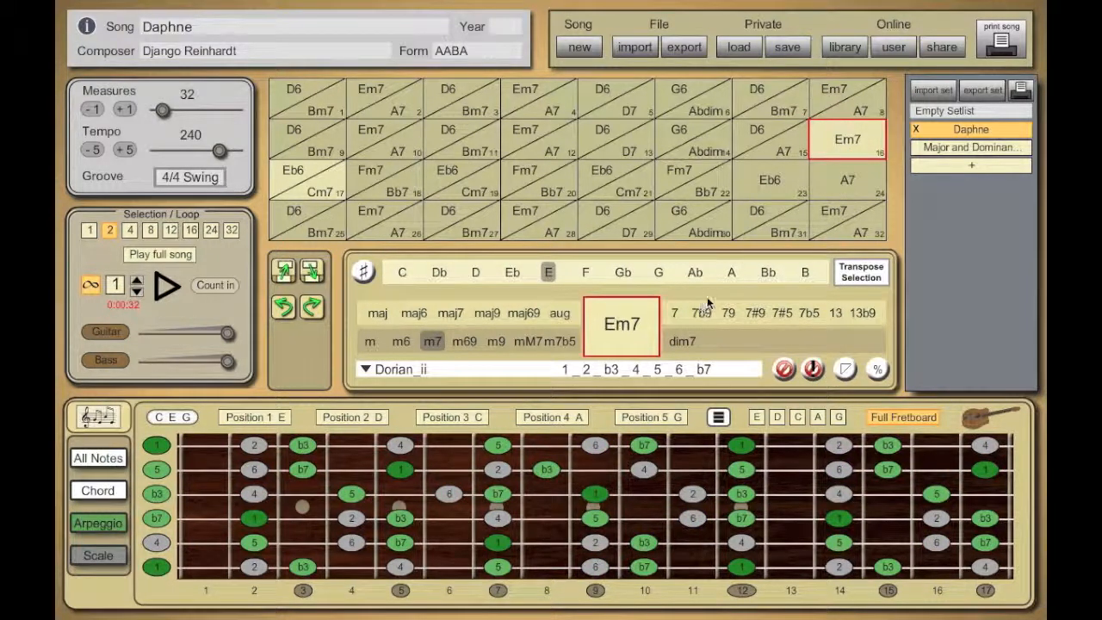
pyautogui.click(476, 272)
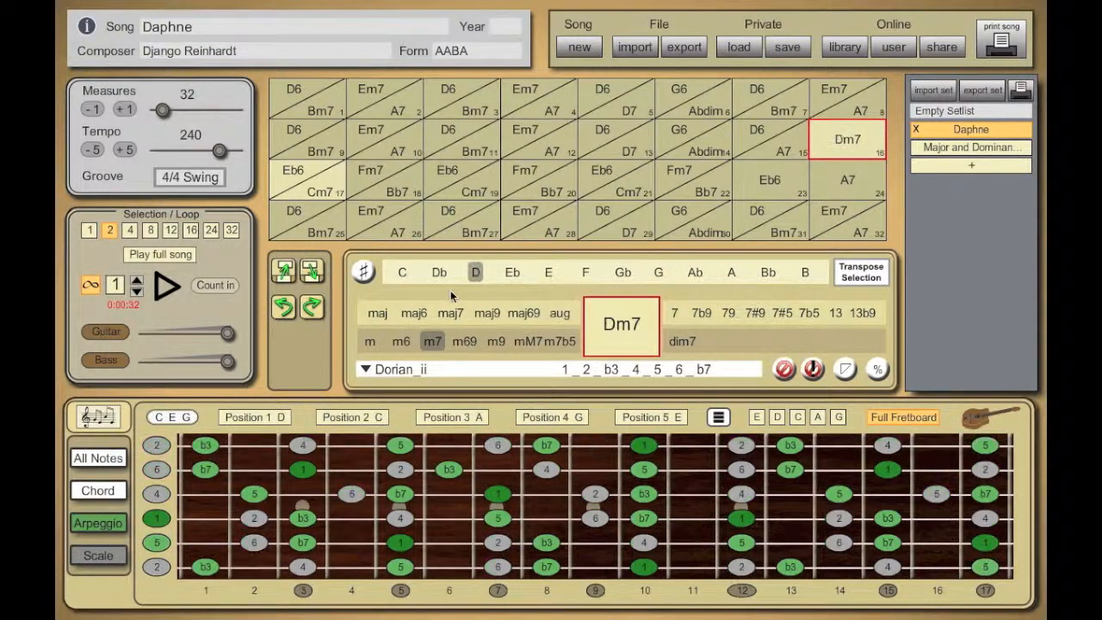
pyautogui.click(416, 312)
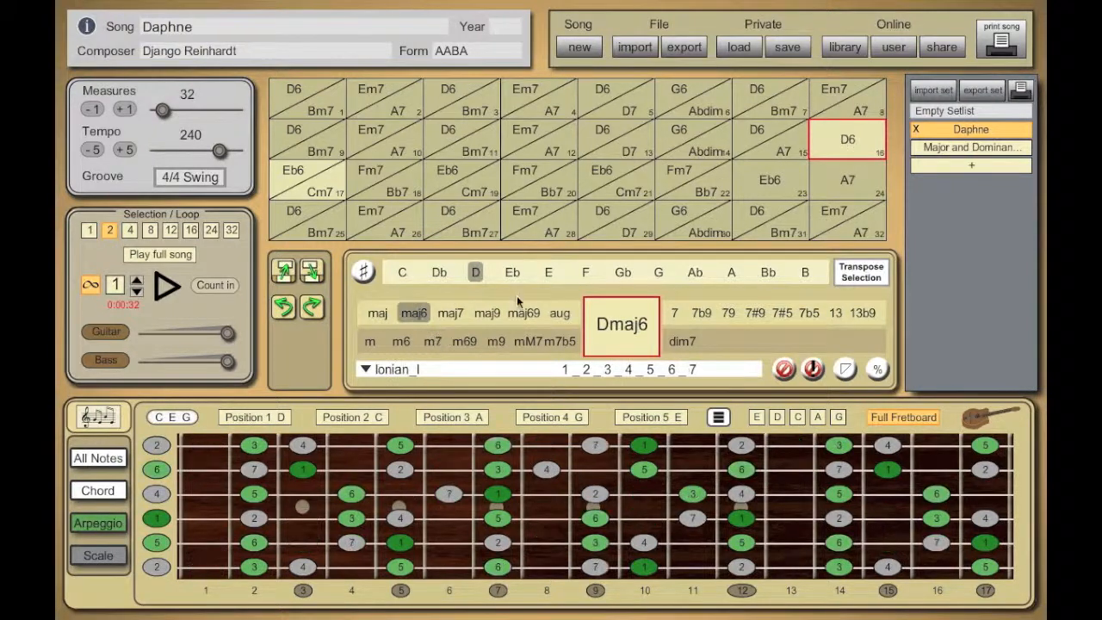
# Copy the two-bar ending from bars 15 and 16 into bars 31 and 32
pyautogui.click(758, 135)
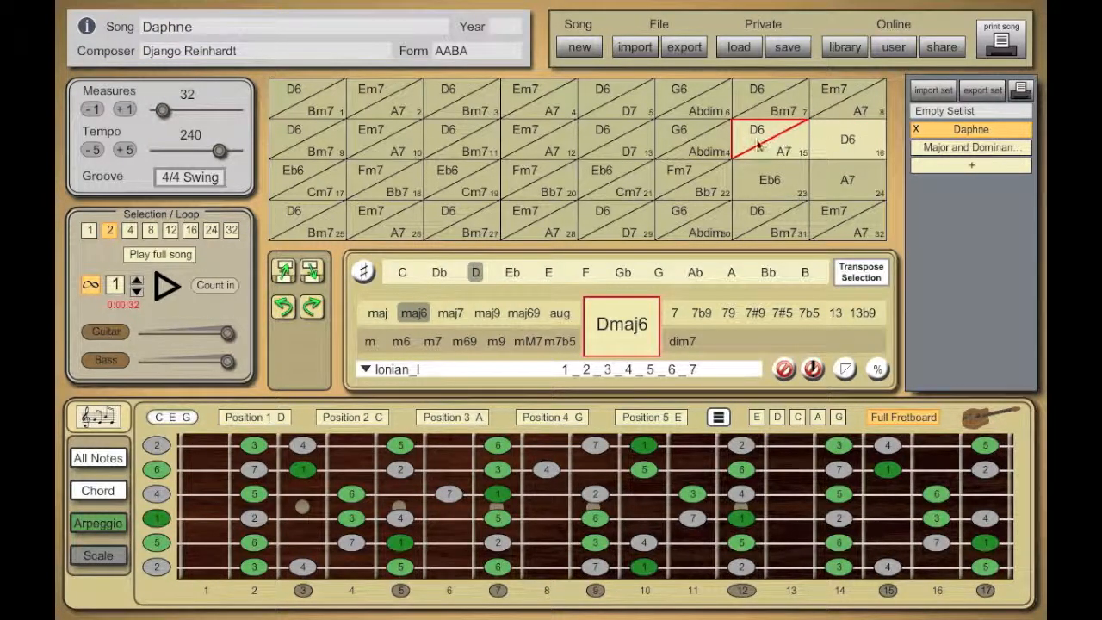
pyautogui.click(754, 221)
pyautogui.click(311, 271)
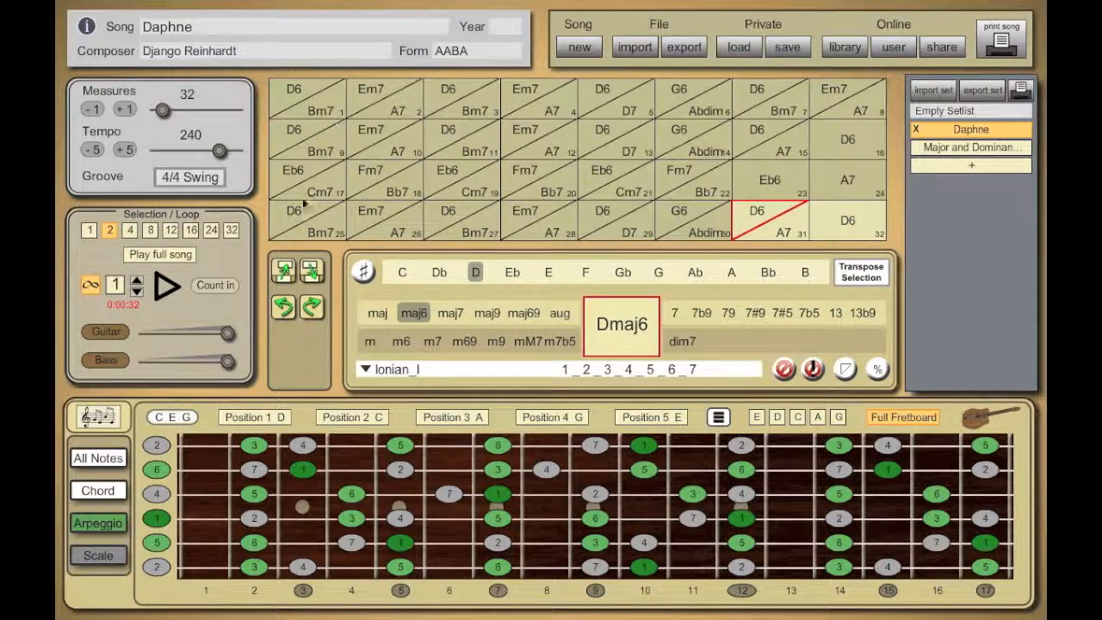
# Play the full song from bar 1, and briefly view the Major and Dominant Modules song before returning to Daphne
pyautogui.click(303, 96)
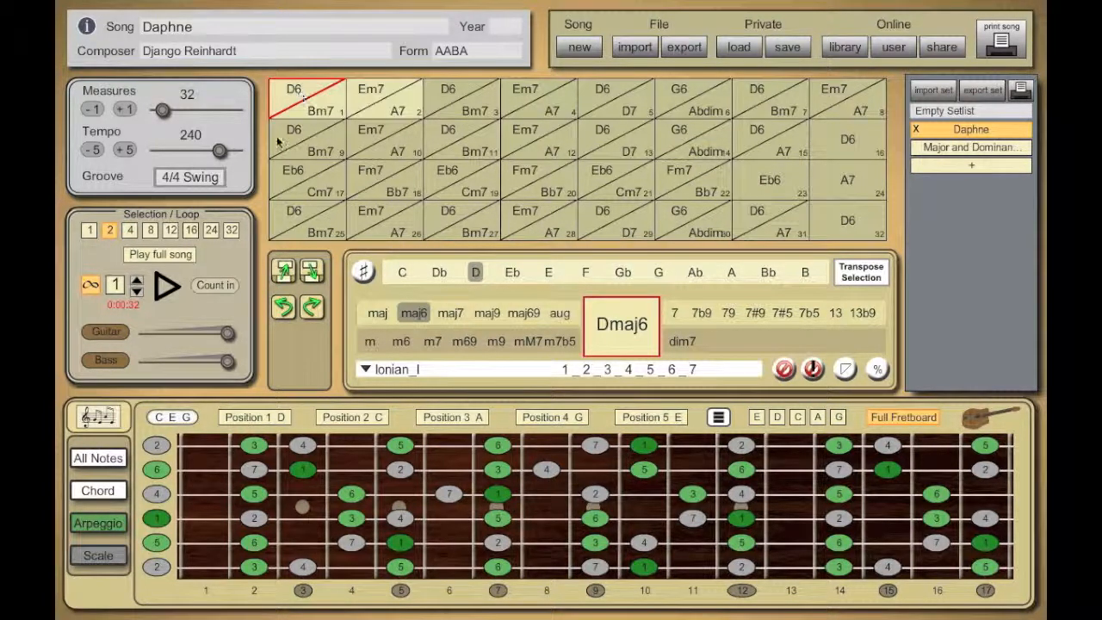
pyautogui.click(163, 255)
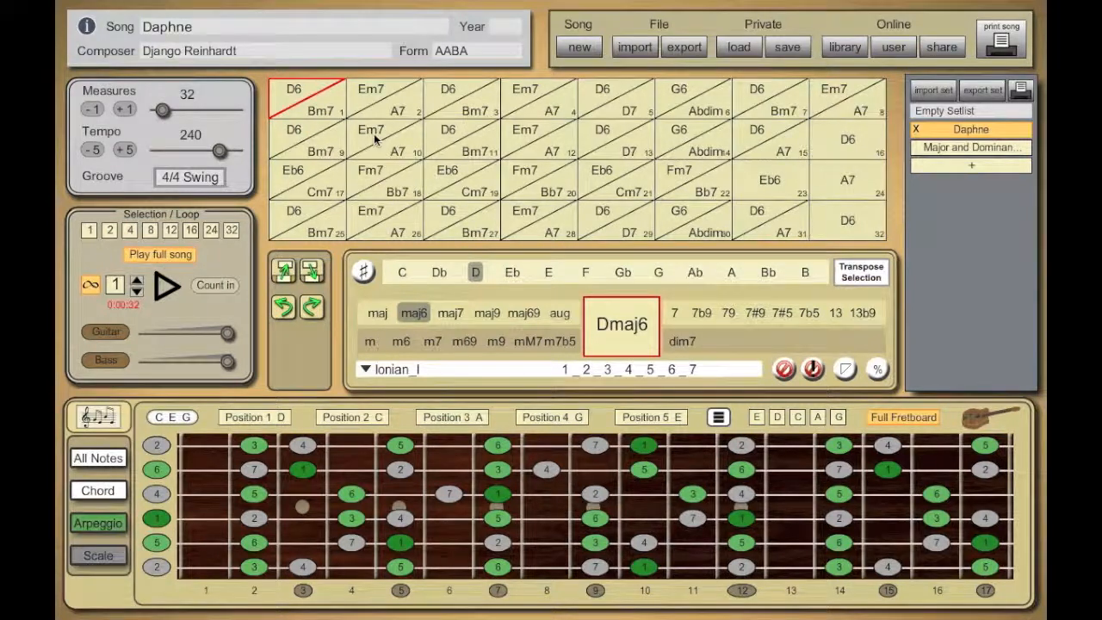
pyautogui.press('space')
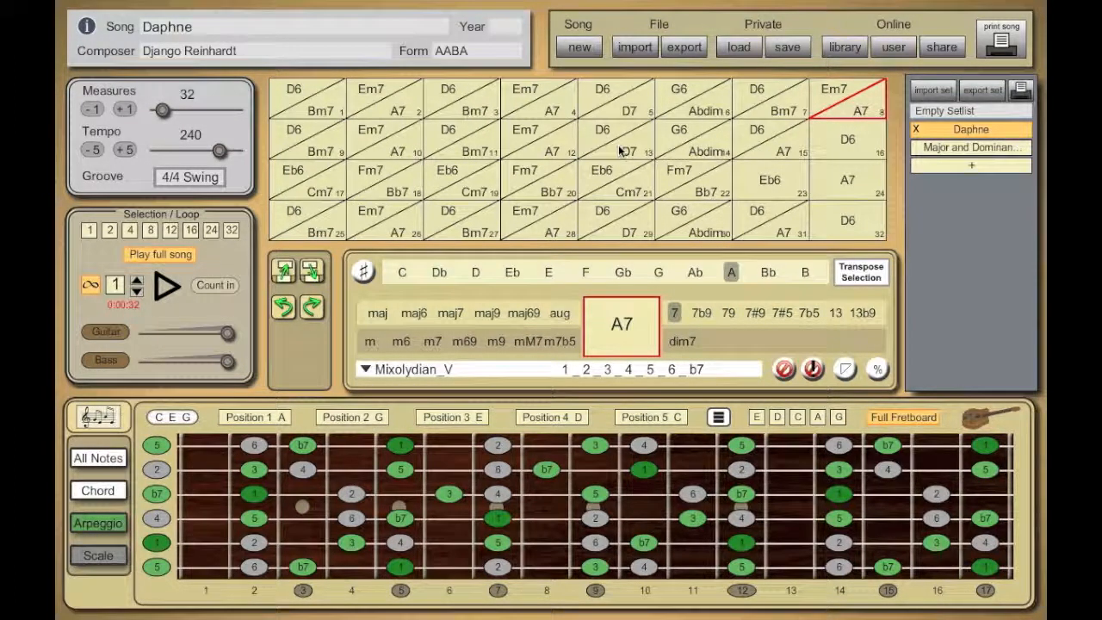
pyautogui.click(956, 149)
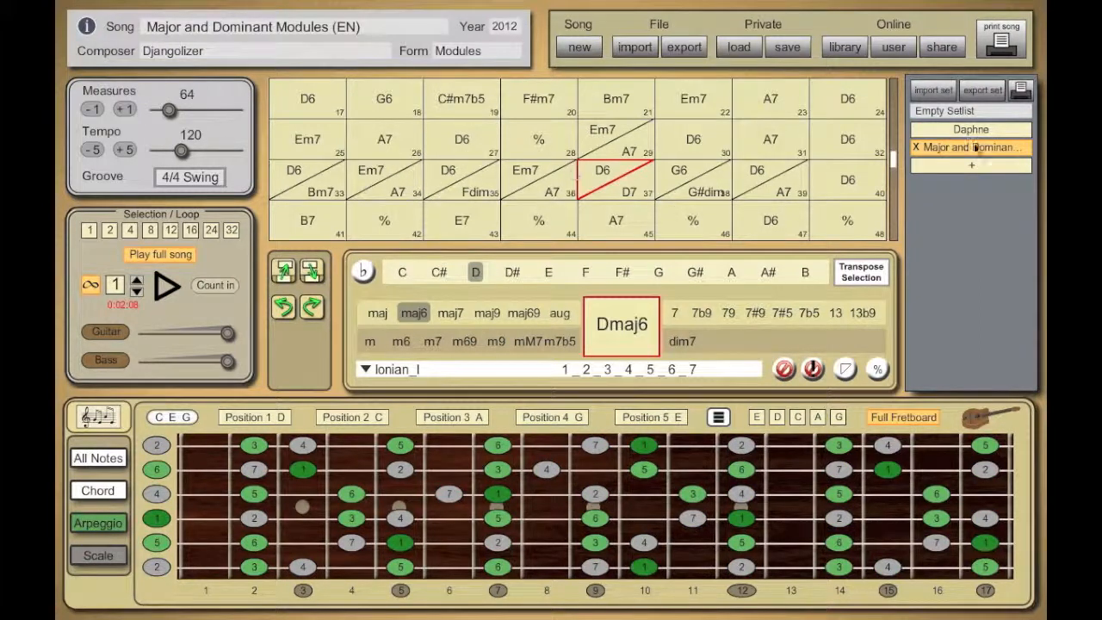
pyautogui.click(936, 130)
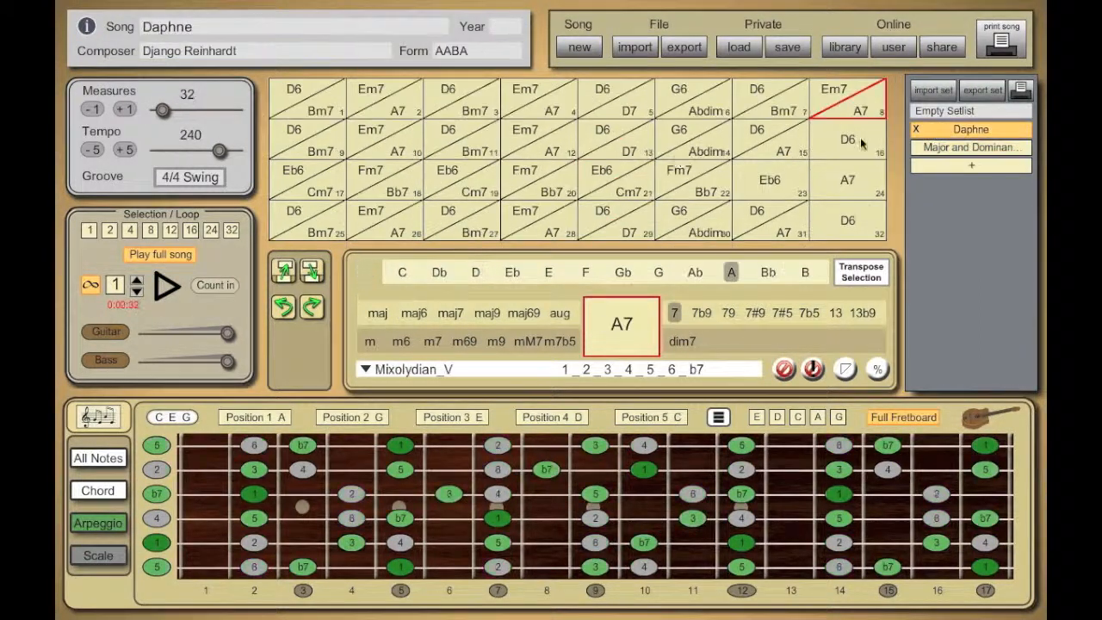
# Try changing the first chord of bar 15 to Ab6 and Ab69, testing undo and redo, and revert both edits
pyautogui.click(756, 138)
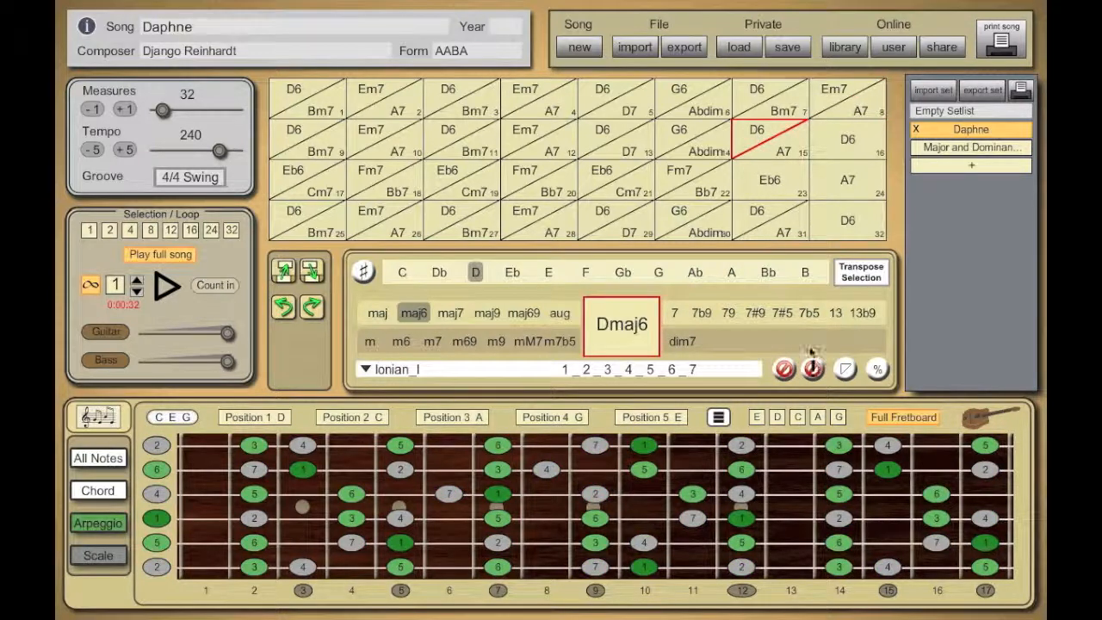
pyautogui.click(695, 273)
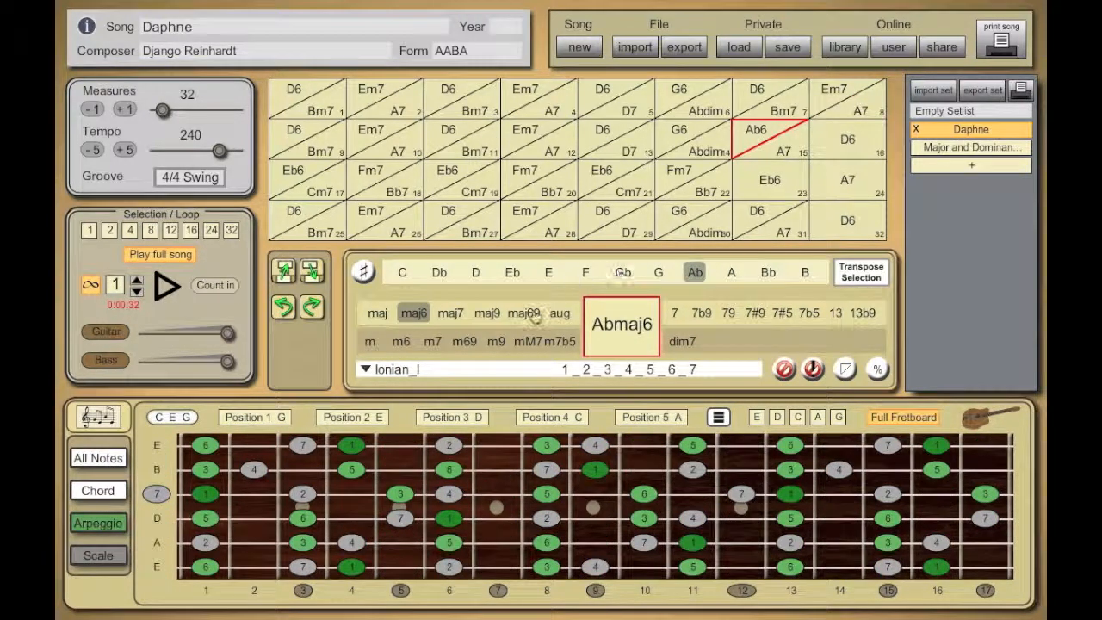
pyautogui.click(523, 313)
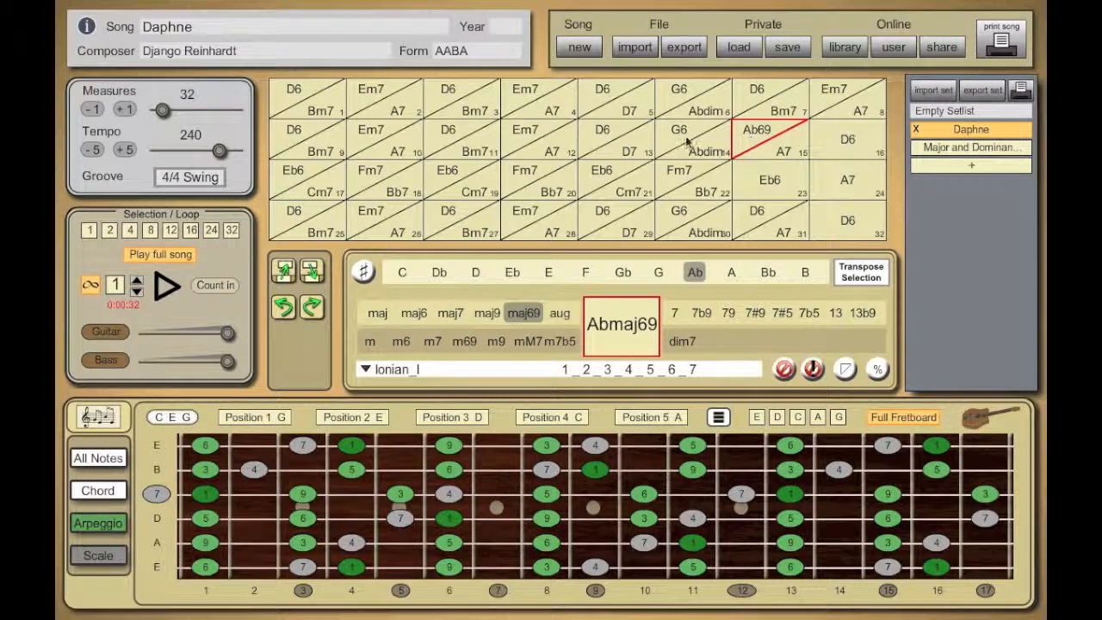
pyautogui.click(283, 309)
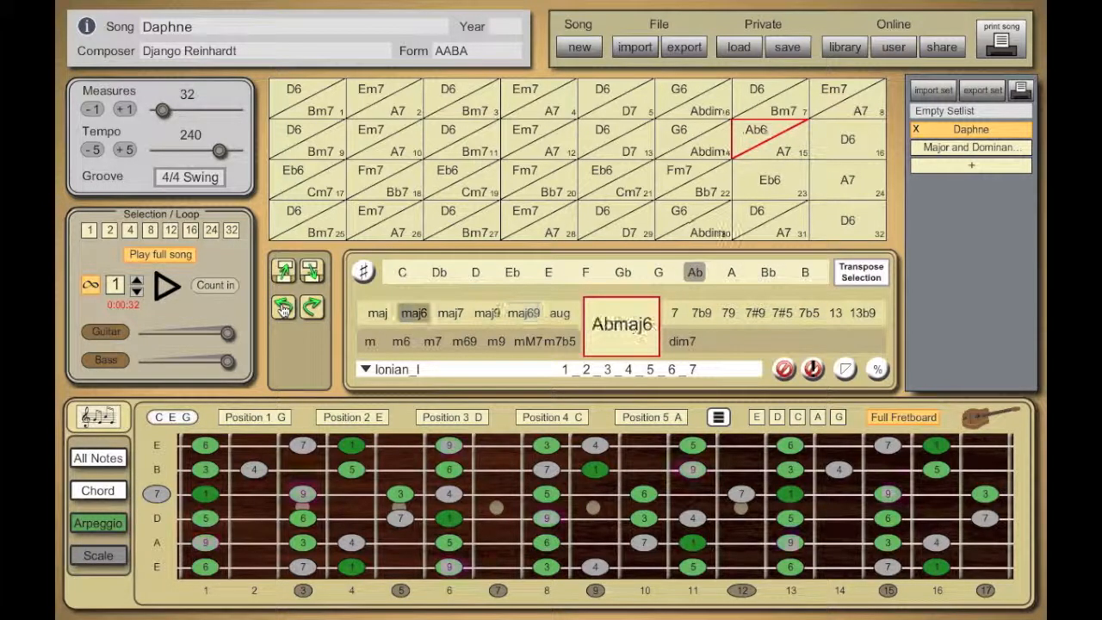
pyautogui.click(311, 307)
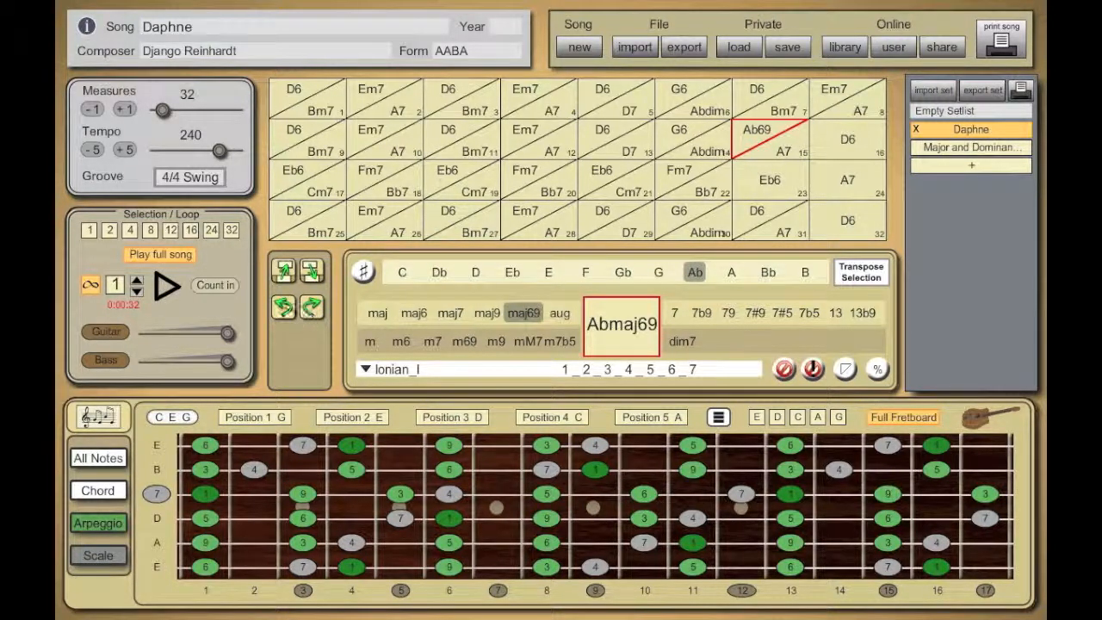
pyautogui.click(284, 308)
pyautogui.click(284, 308)
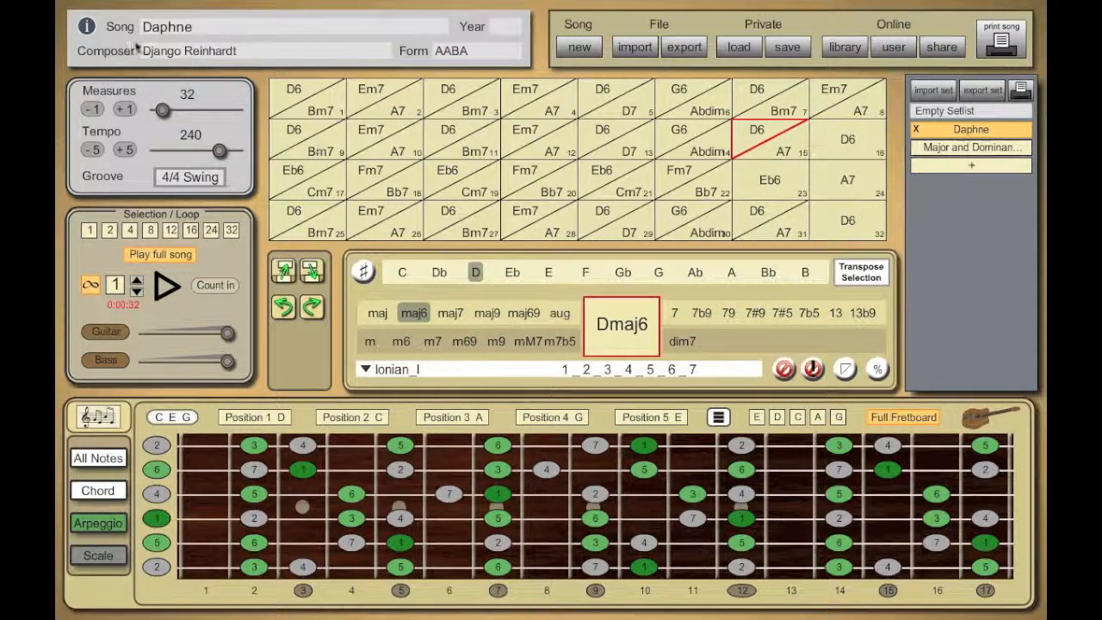
# Replace the song's default information text with "Daphne is a fast Swing Rhythm Change in D major."
pyautogui.click(87, 27)
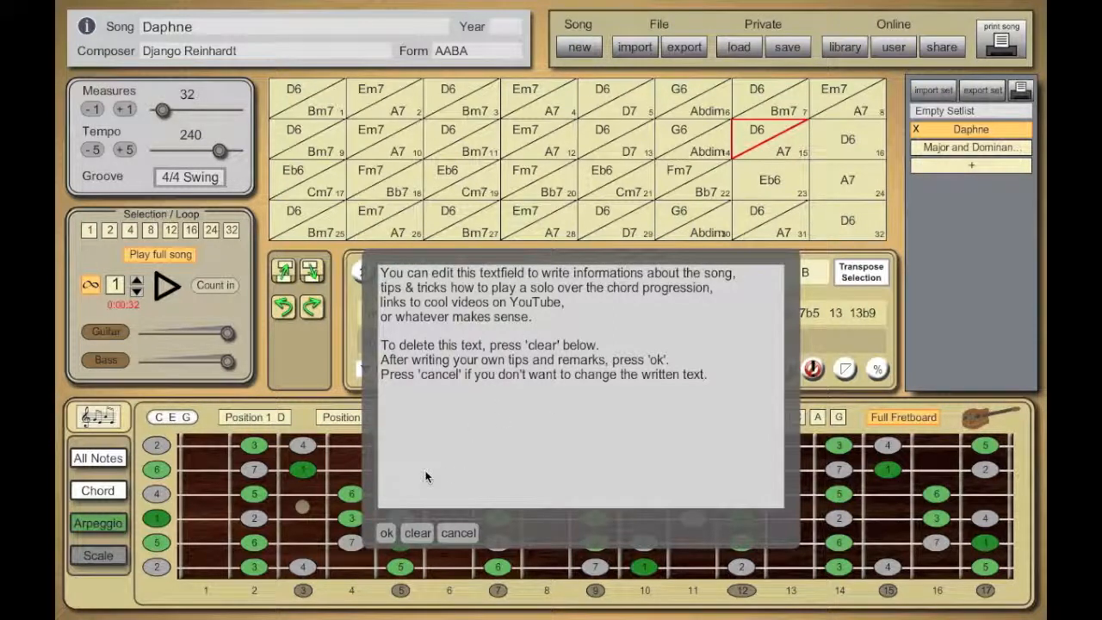
pyautogui.click(418, 533)
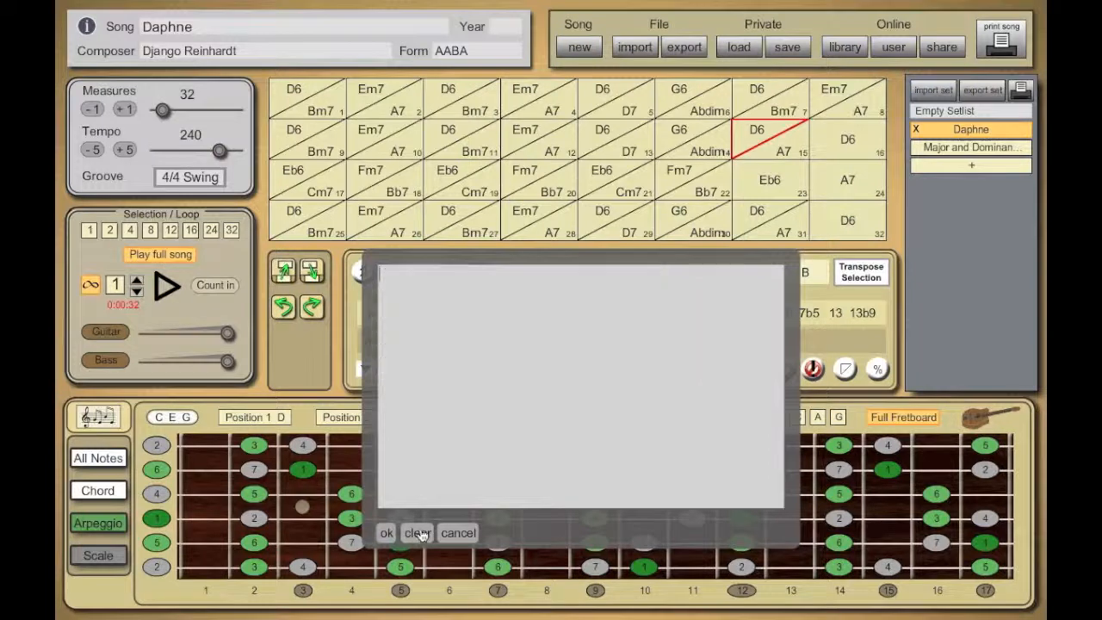
pyautogui.write('Da')
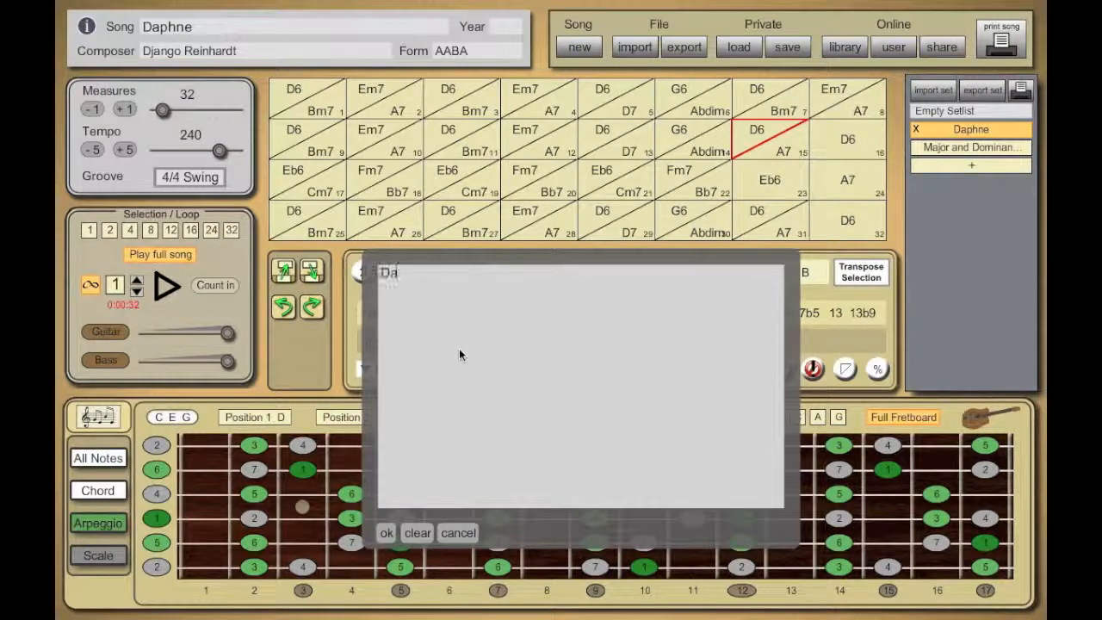
pyautogui.write('phne is')
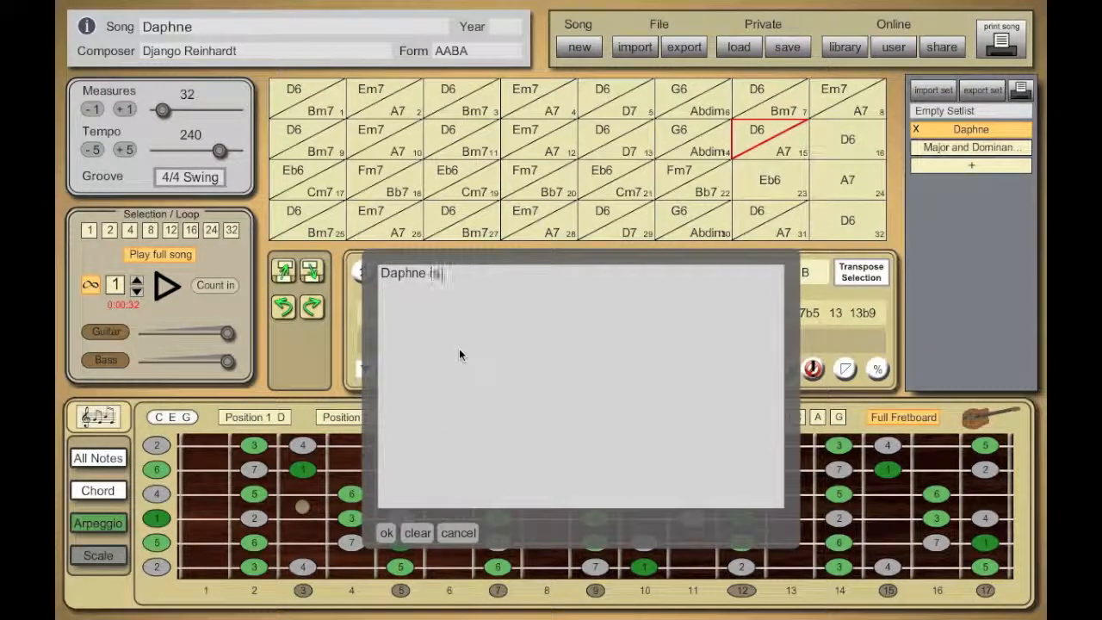
pyautogui.write(' a fast Sw')
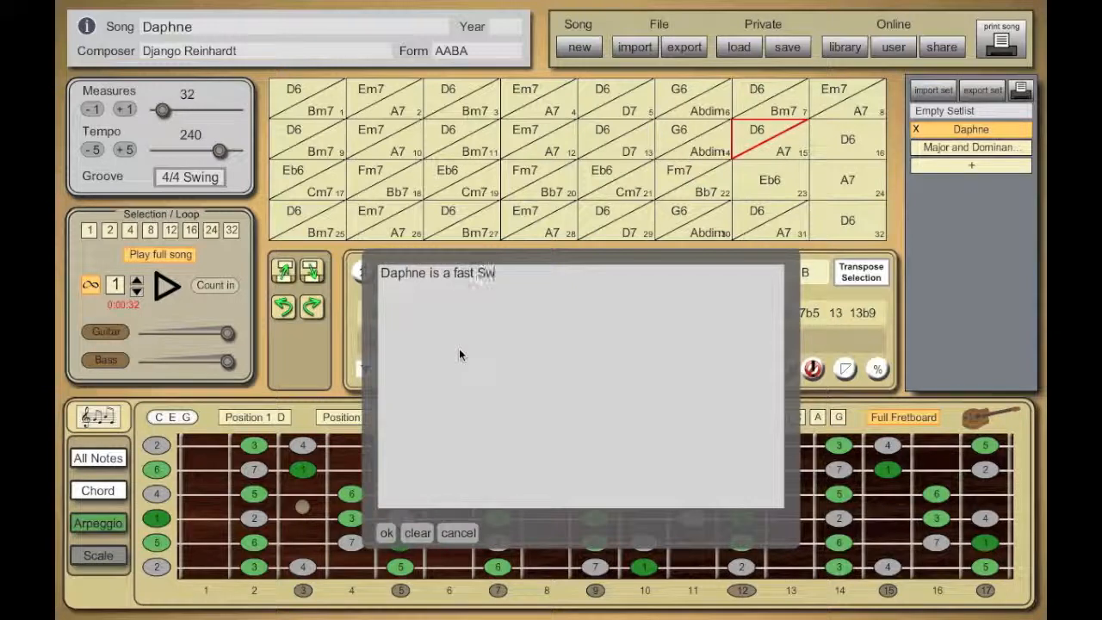
pyautogui.write('ing Rhy')
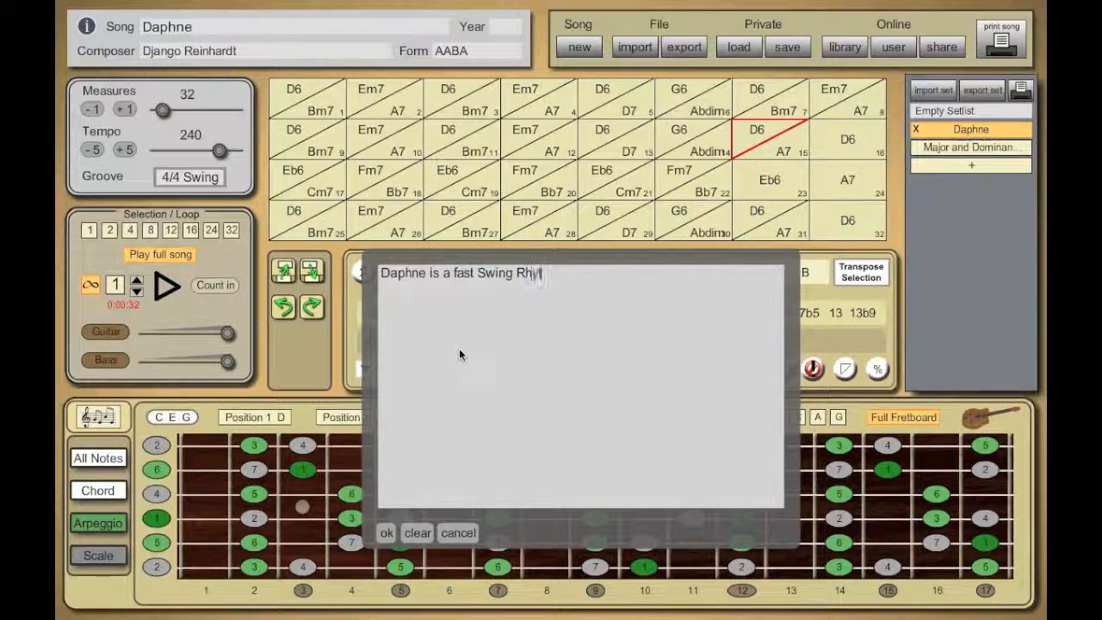
pyautogui.write('thm Chang')
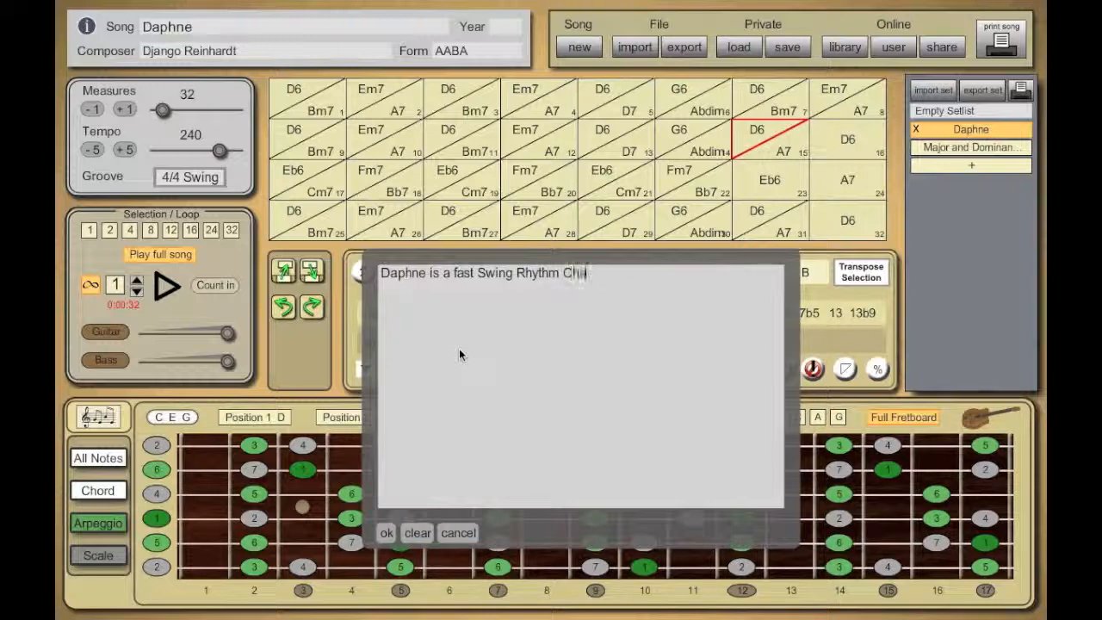
pyautogui.write('e in')
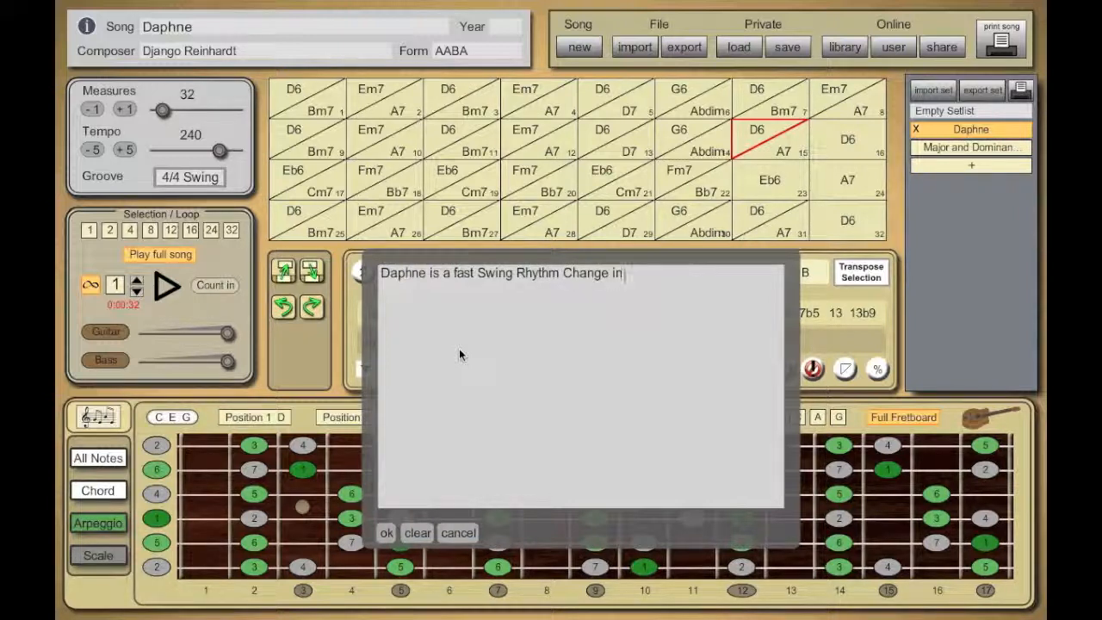
pyautogui.write(' D major.')
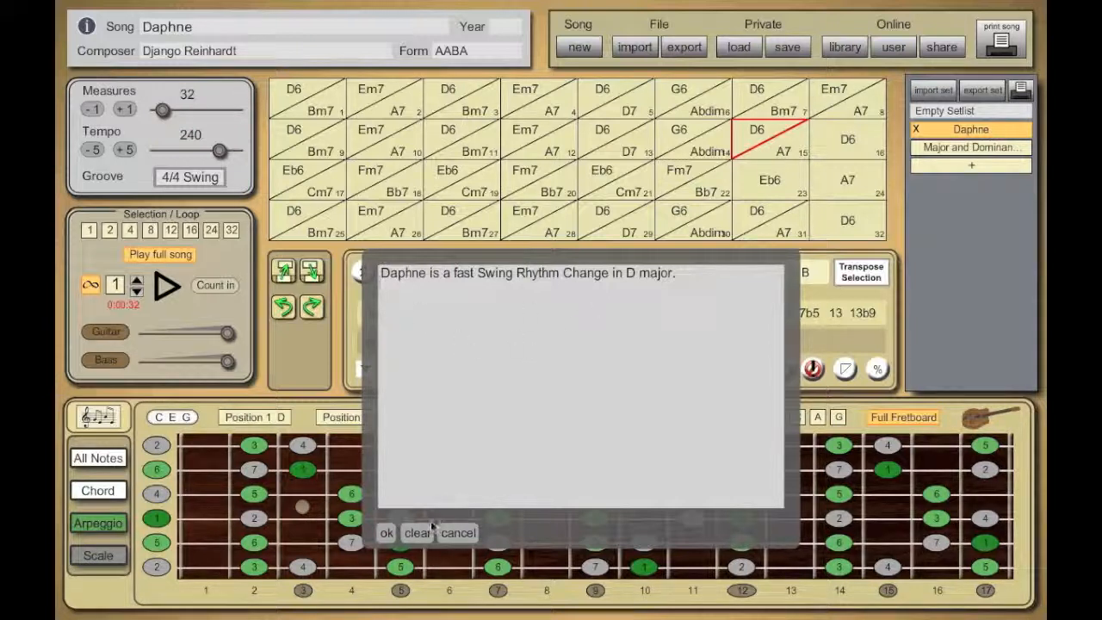
pyautogui.click(387, 534)
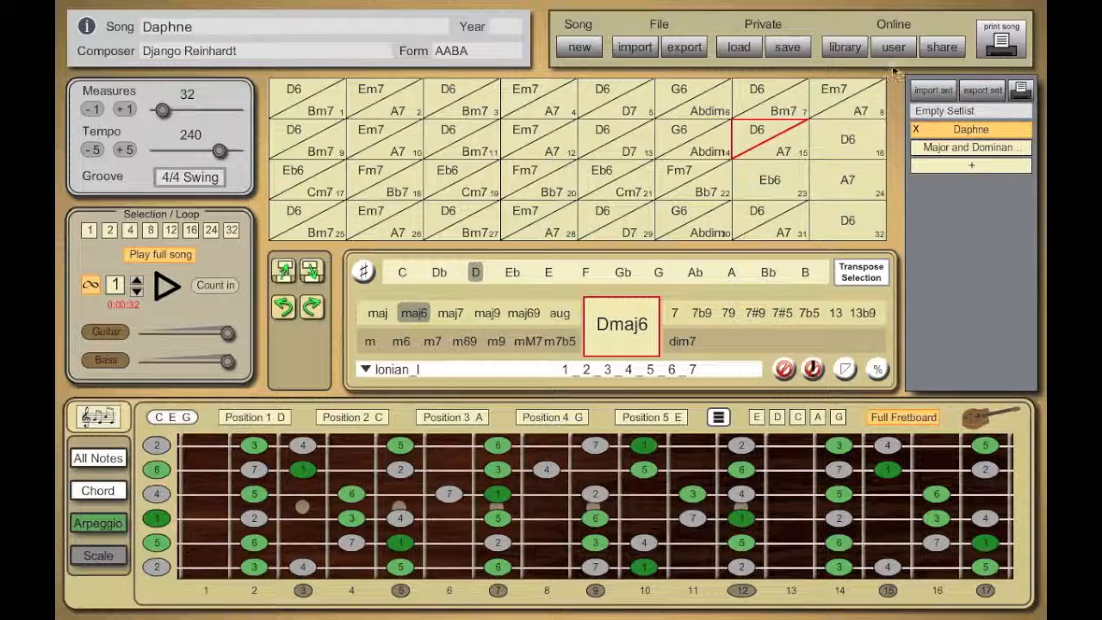
# Dismiss the online sharing dialog without uploading, and save the song privately under the filename Daphne
pyautogui.click(941, 49)
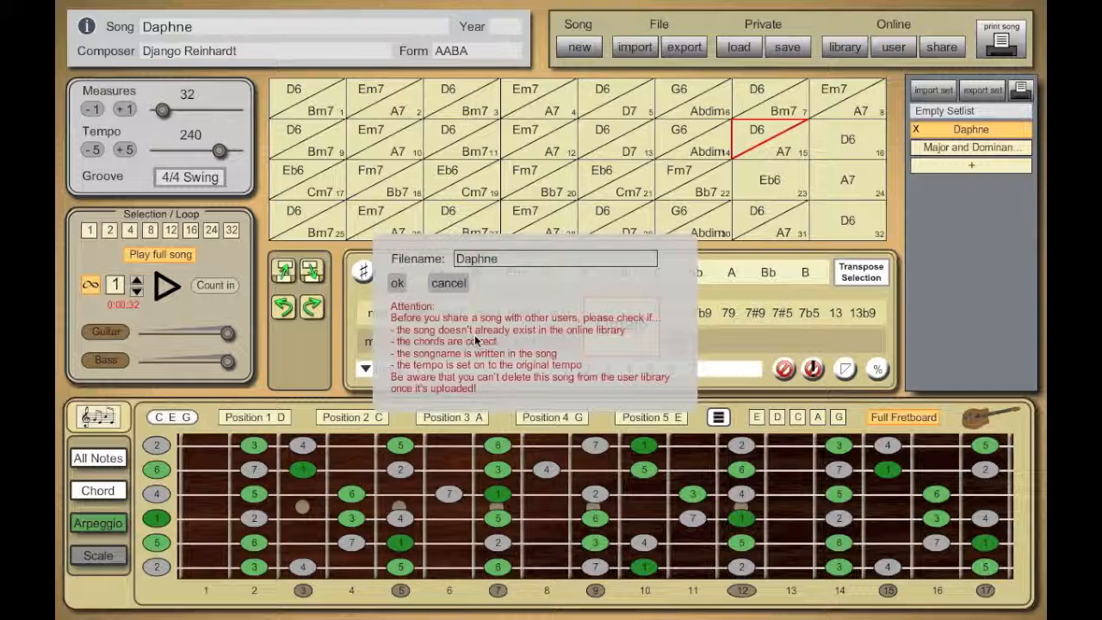
pyautogui.click(447, 286)
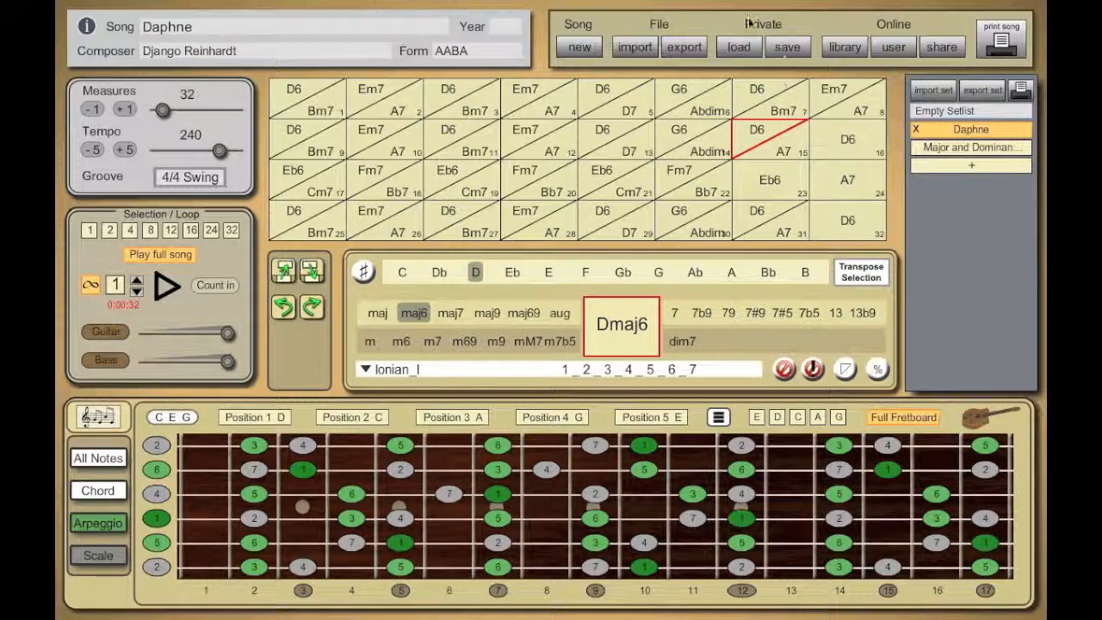
pyautogui.click(787, 48)
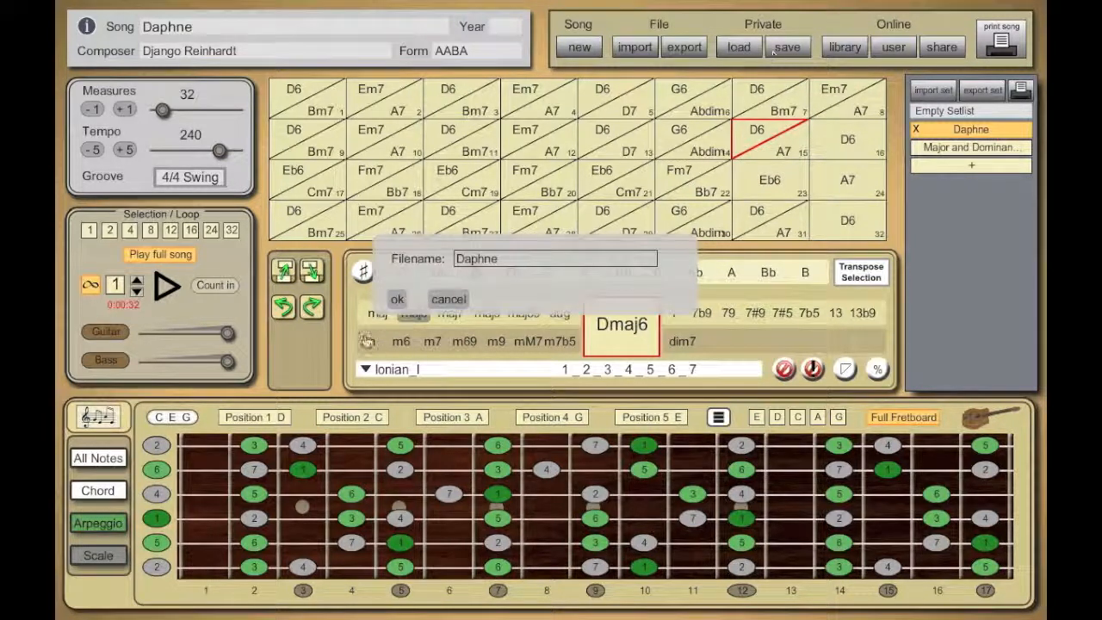
pyautogui.click(397, 300)
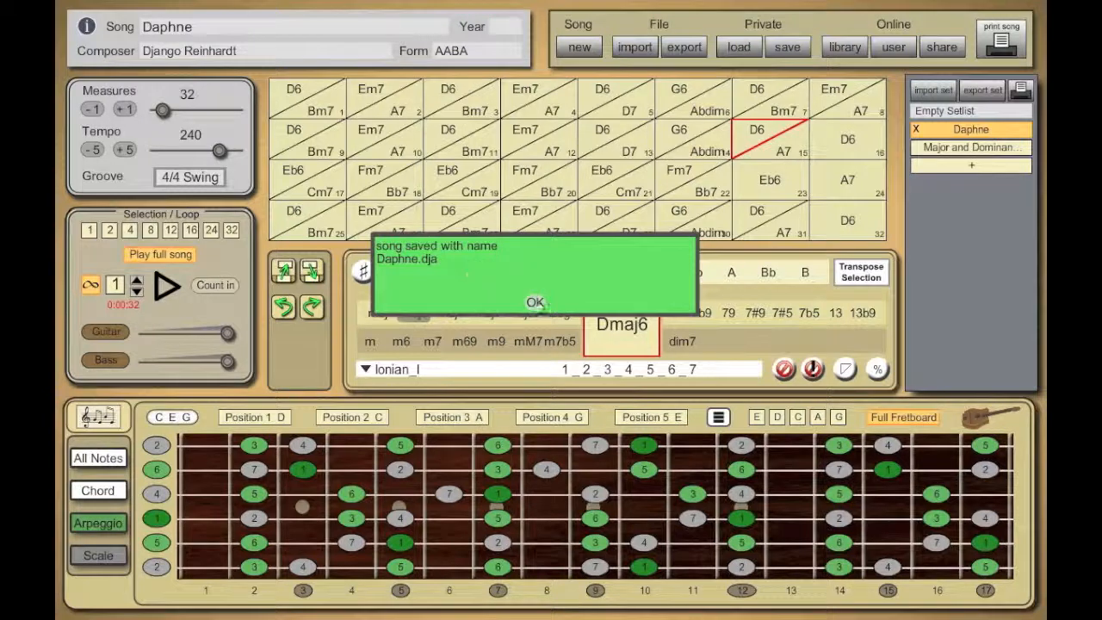
pyautogui.click(534, 301)
# Find Daphne under D in the private song list, preview its description and chords, and close the list
pyautogui.click(739, 46)
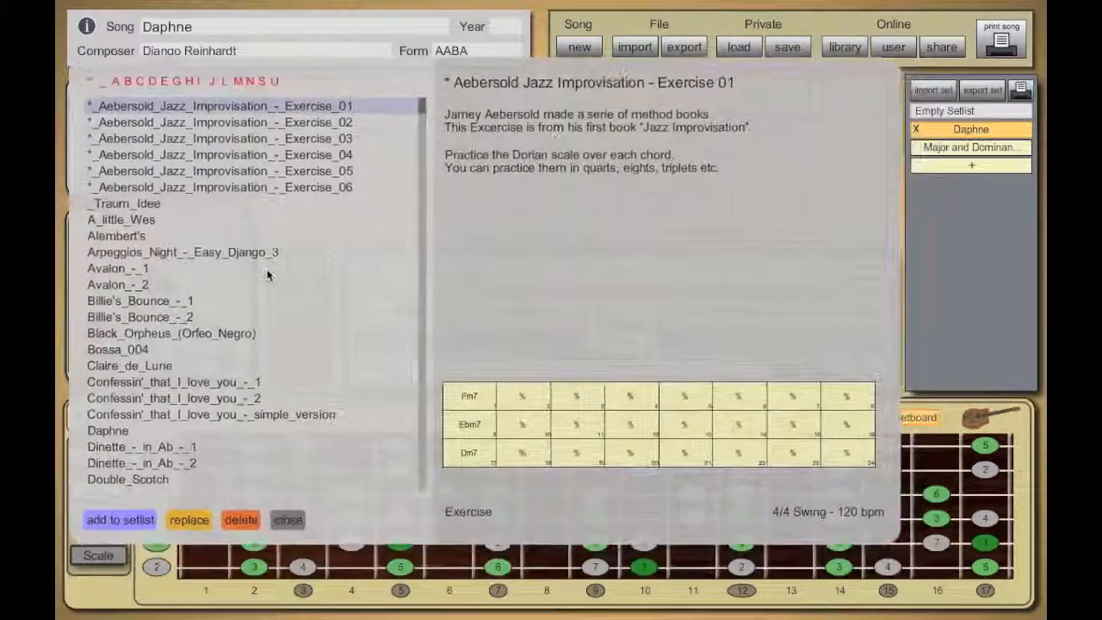
pyautogui.click(153, 83)
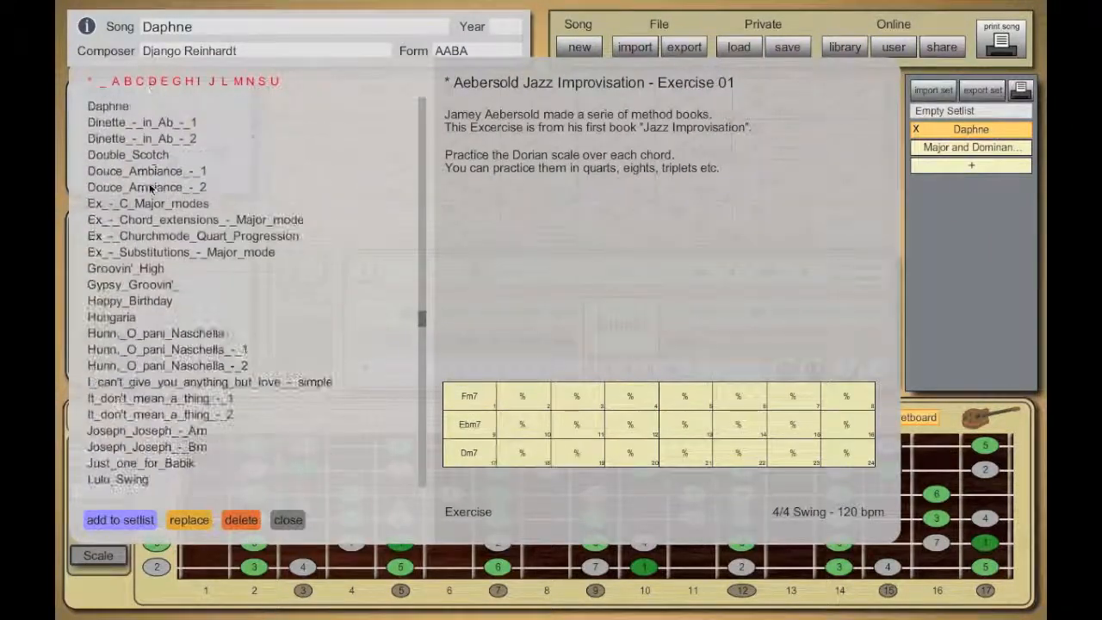
pyautogui.click(109, 108)
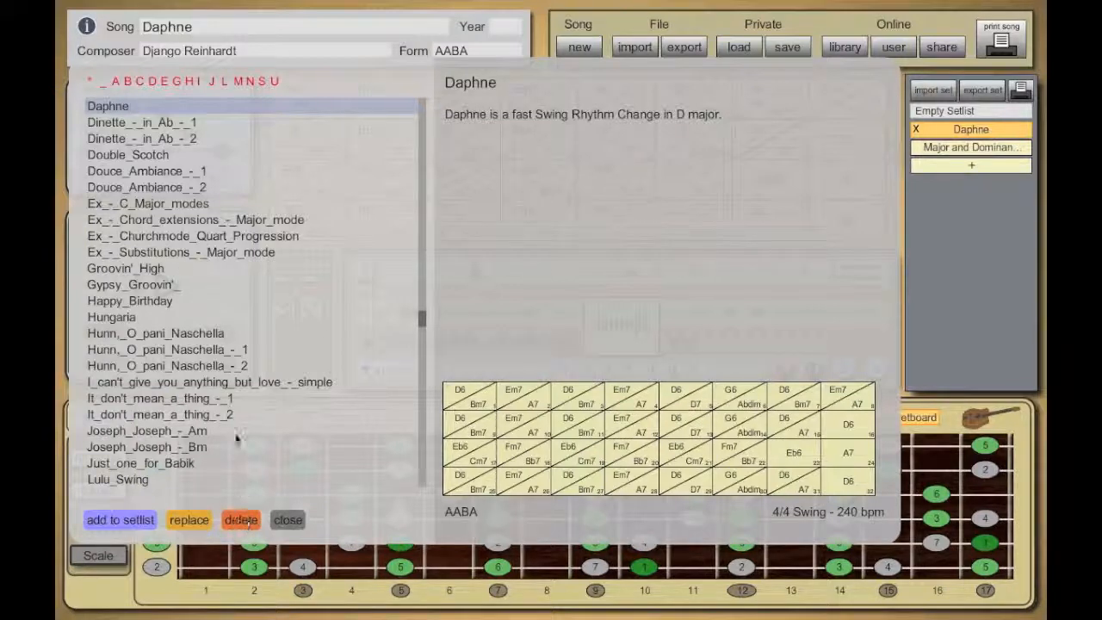
pyautogui.click(288, 520)
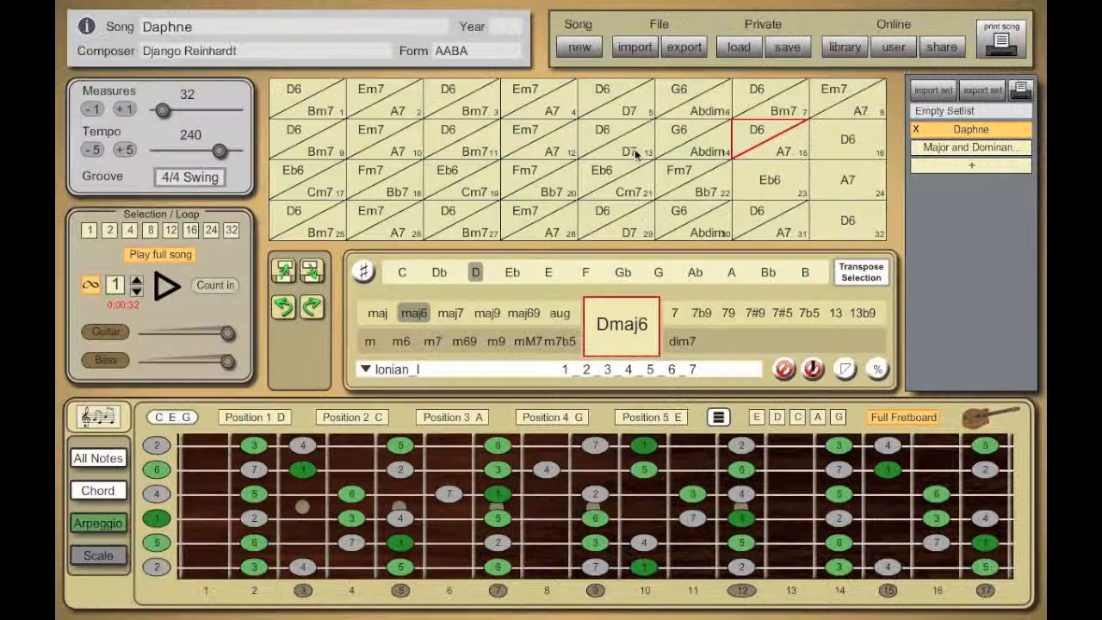
# Try exporting the song as Daphne.dja to the Djangolizer Songs folder, cancelling before it is saved
pyautogui.click(681, 50)
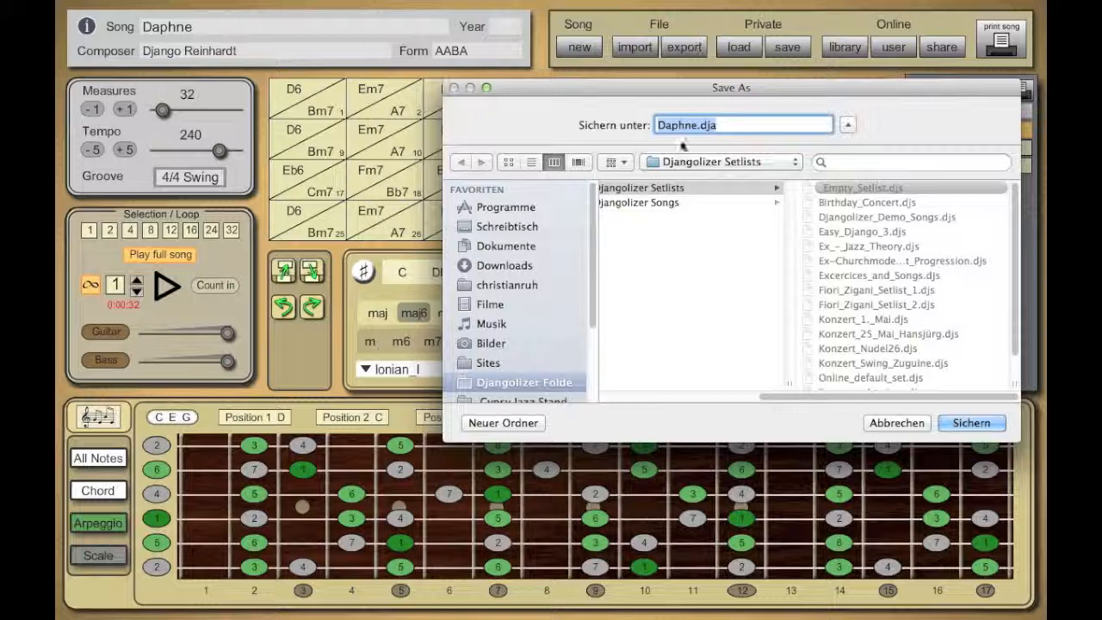
pyautogui.click(648, 203)
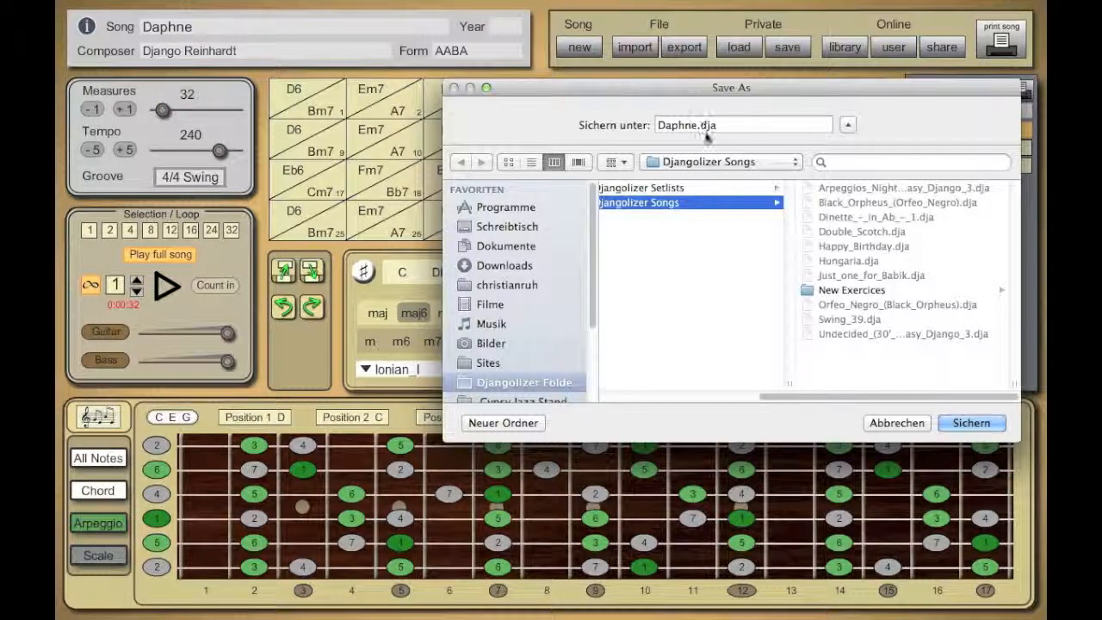
pyautogui.click(892, 423)
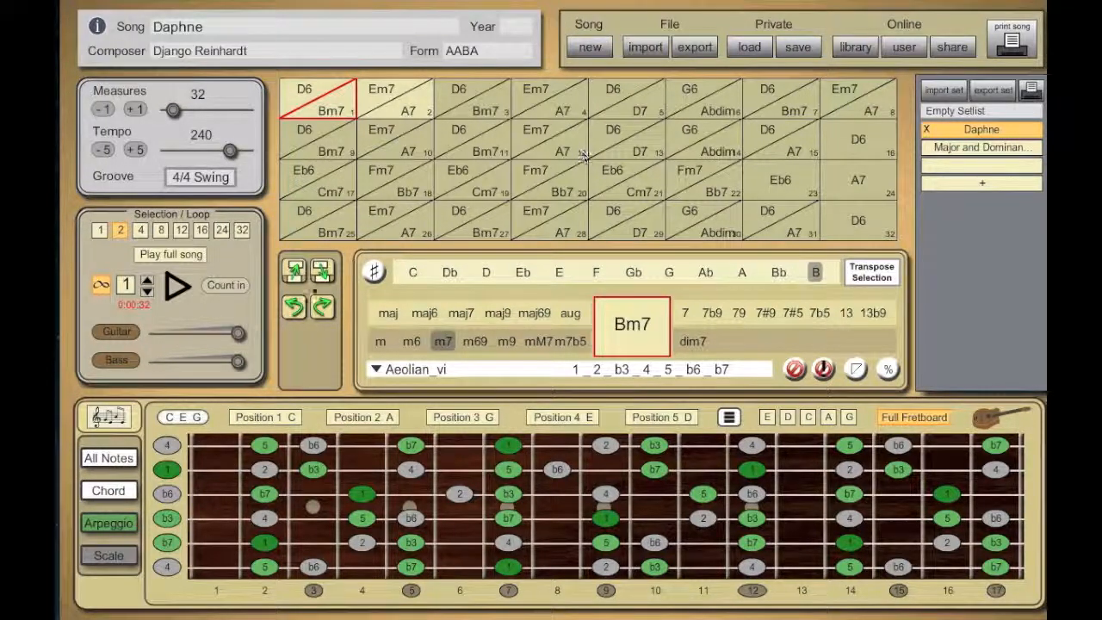
# Undo the last chord change in bar 32
pyautogui.click(294, 307)
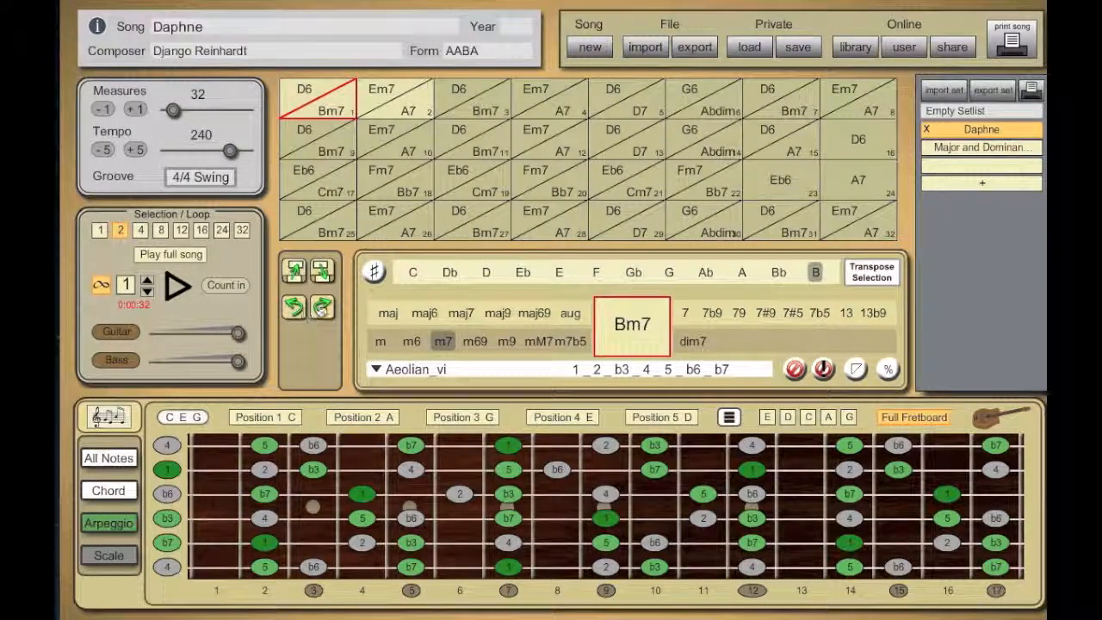